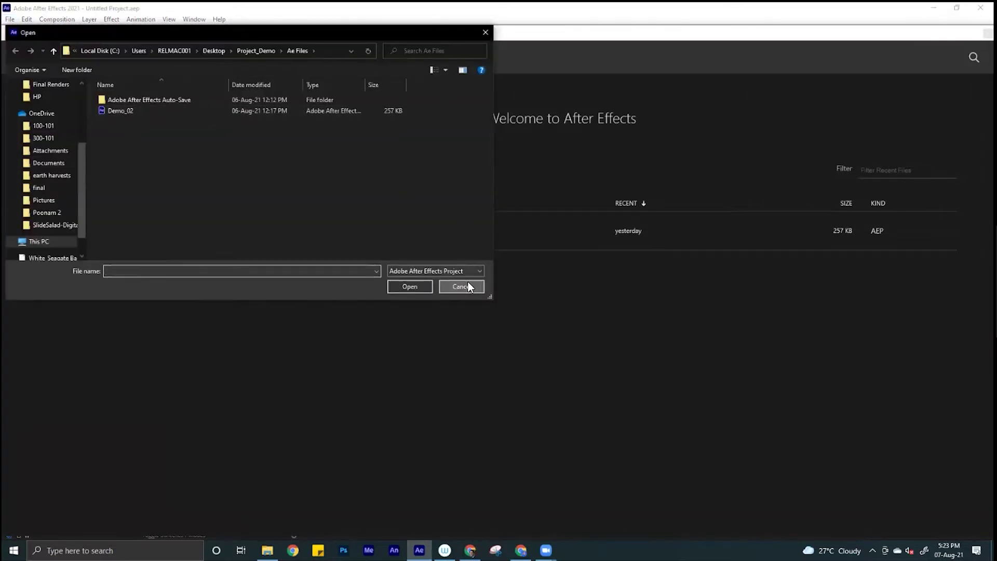
# - Dismiss the file browser and open the recent project Demo_02
pyautogui.click(461, 286)
pyautogui.click(193, 234)
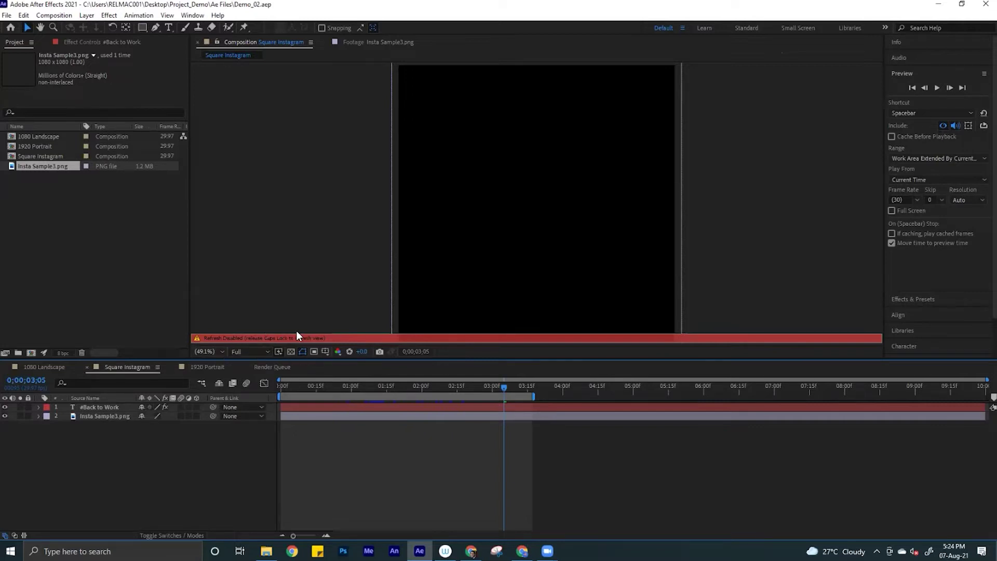
# - Switch the refresh lock off and on, and scrub the Square Instagram timeline to 0;00;01;26 with refresh disabled
pyautogui.press('capslock')
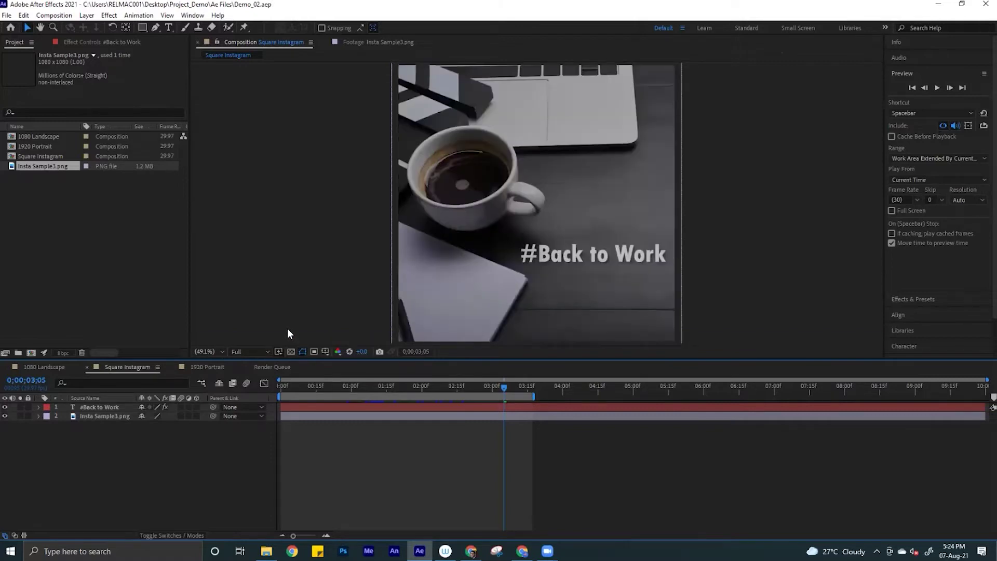
pyautogui.press('capslock')
pyautogui.moveTo(295, 387); pyautogui.dragTo(260, 386)
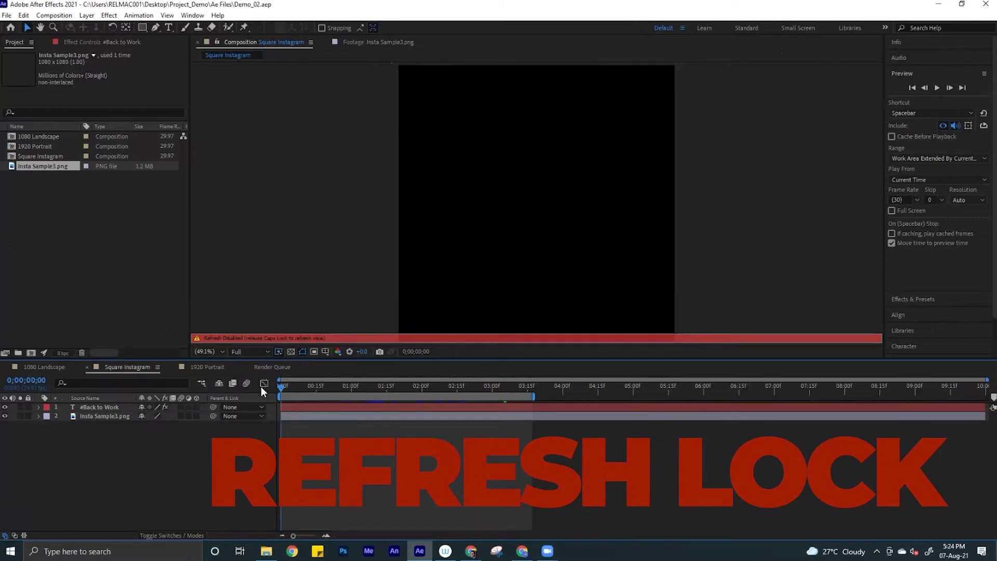
pyautogui.moveTo(335, 388); pyautogui.dragTo(412, 395)
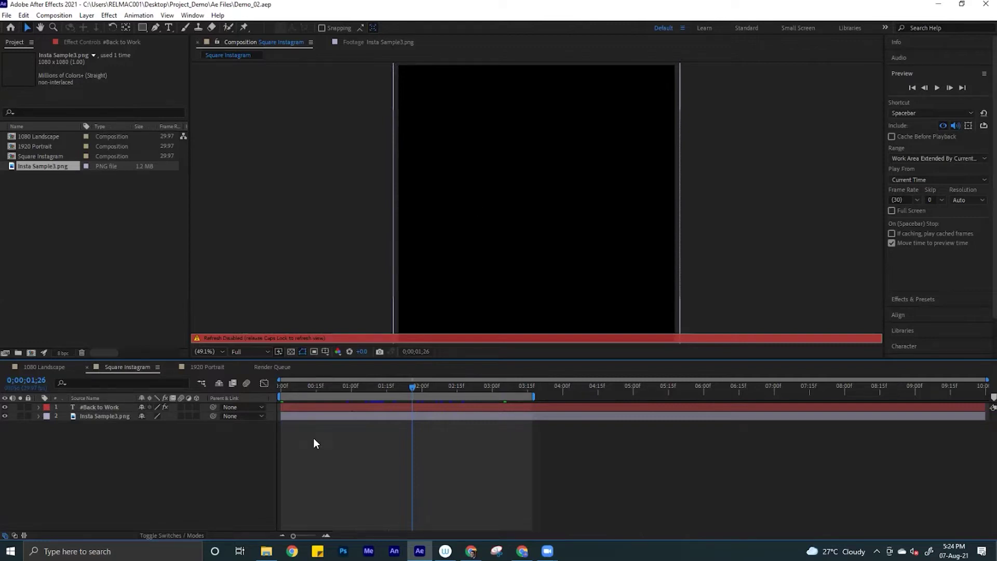
# - Release the refresh lock and scrub through the composition to review the fades, ending at 0;00;01;07
pyautogui.press('capslock')
pyautogui.moveTo(447, 388); pyautogui.dragTo(492, 389)
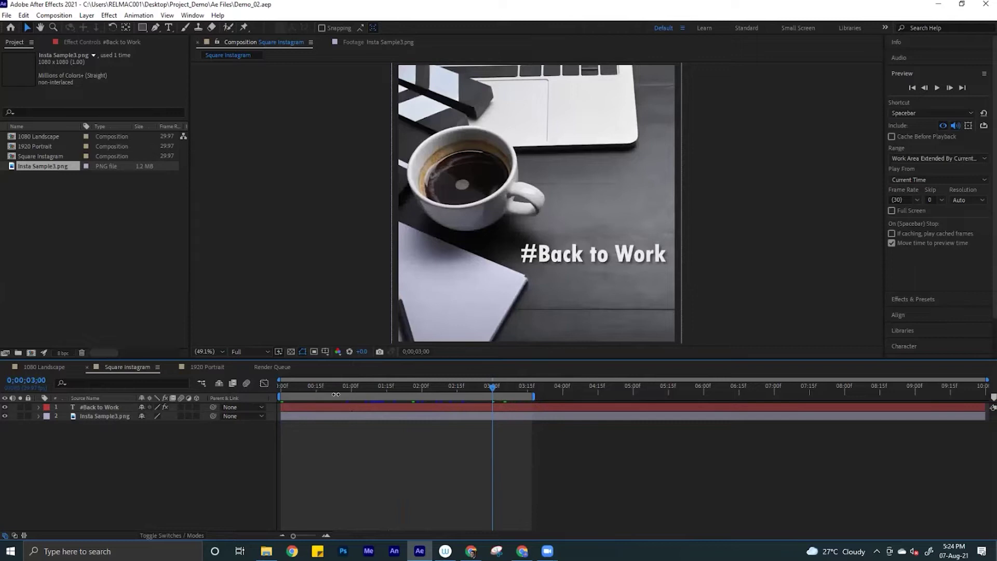
pyautogui.click(282, 390)
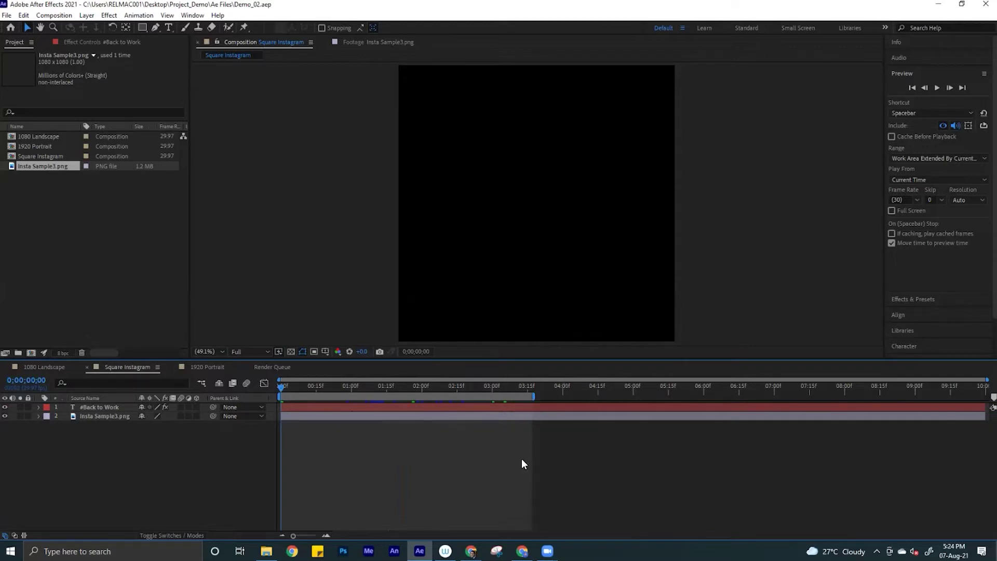
pyautogui.click(514, 387)
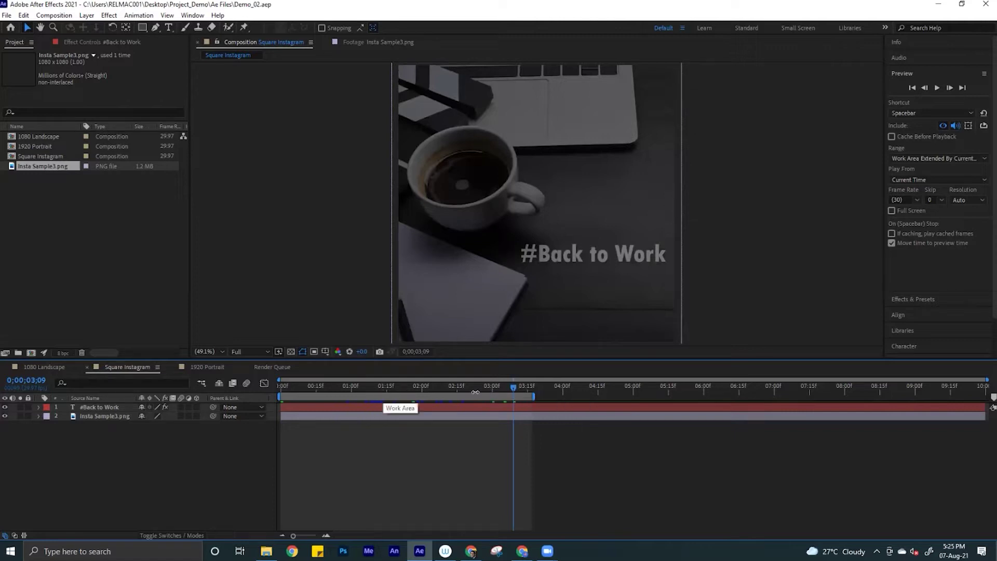
pyautogui.moveTo(515, 388)
pyautogui.mouseDown()
pyautogui.moveTo(454, 388)
pyautogui.moveTo(533, 388)
pyautogui.mouseUp()
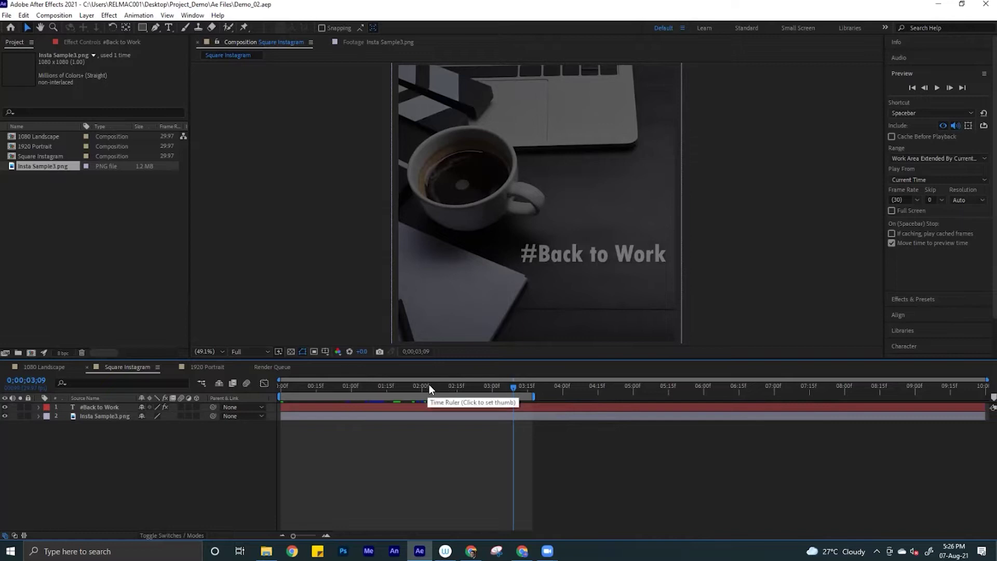
pyautogui.moveTo(395, 386); pyautogui.dragTo(373, 401)
pyautogui.press('capslock')
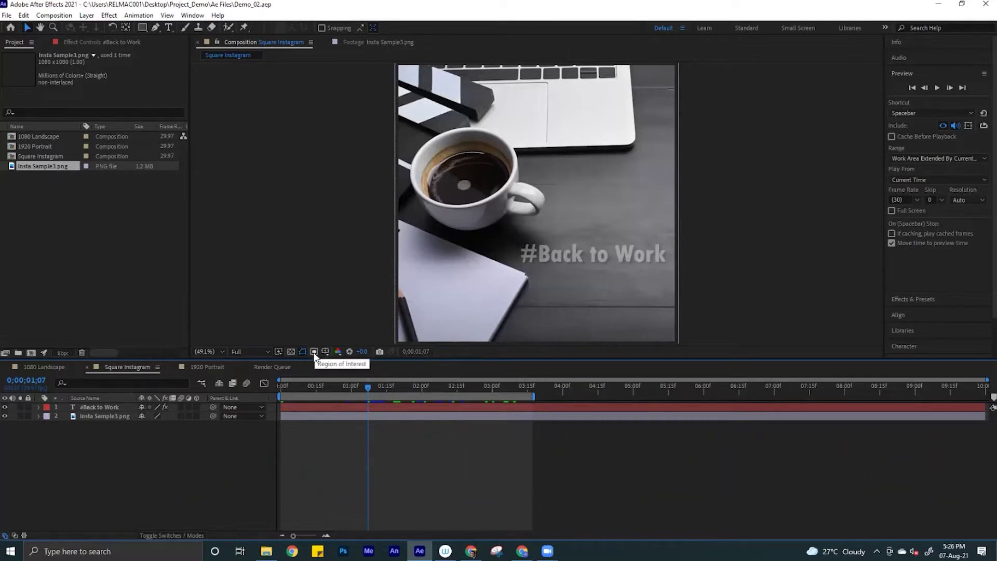
# - Draw a region of interest around the "#Back to Work" text and tighten its edges to the text
pyautogui.click(313, 352)
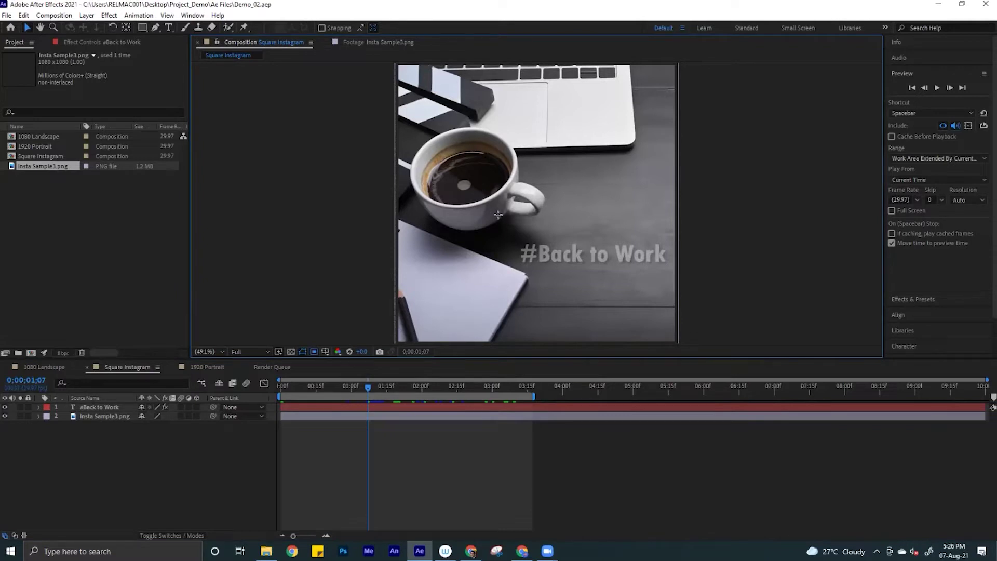
pyautogui.moveTo(497, 217); pyautogui.dragTo(533, 234)
pyautogui.moveTo(638, 270); pyautogui.dragTo(675, 284)
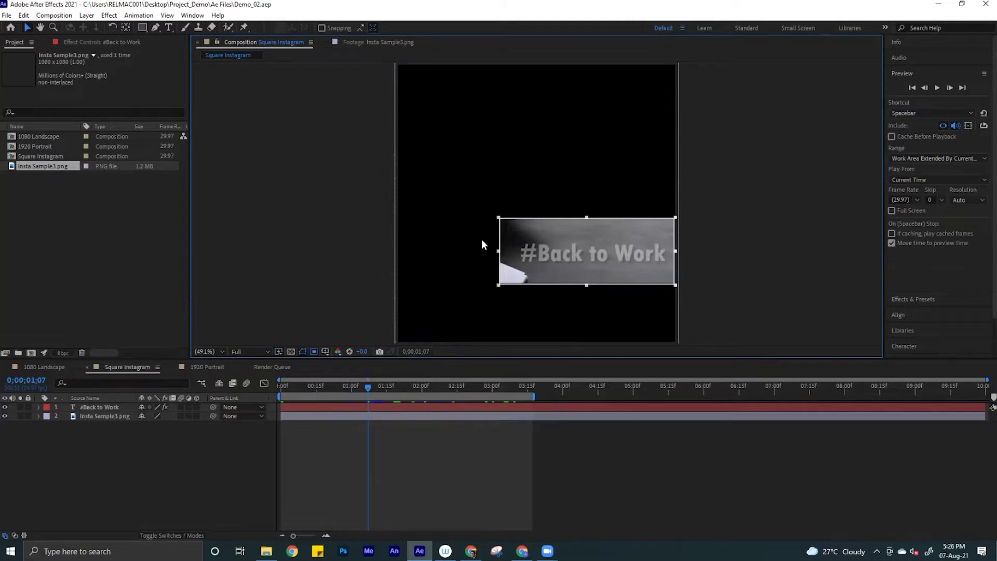
pyautogui.moveTo(499, 254)
pyautogui.mouseDown()
pyautogui.moveTo(517, 255)
pyautogui.moveTo(501, 253)
pyautogui.mouseUp()
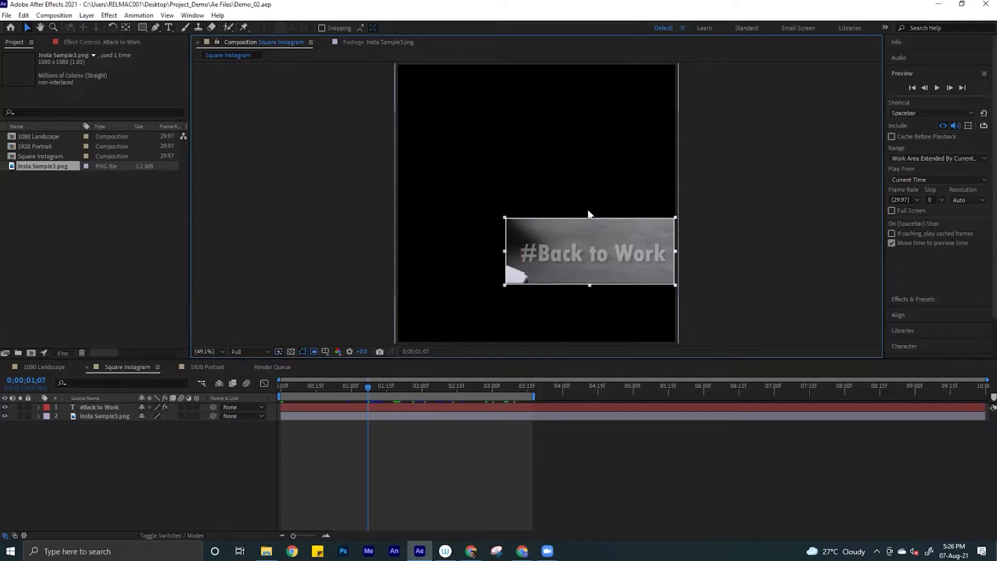
pyautogui.moveTo(590, 217); pyautogui.dragTo(591, 228)
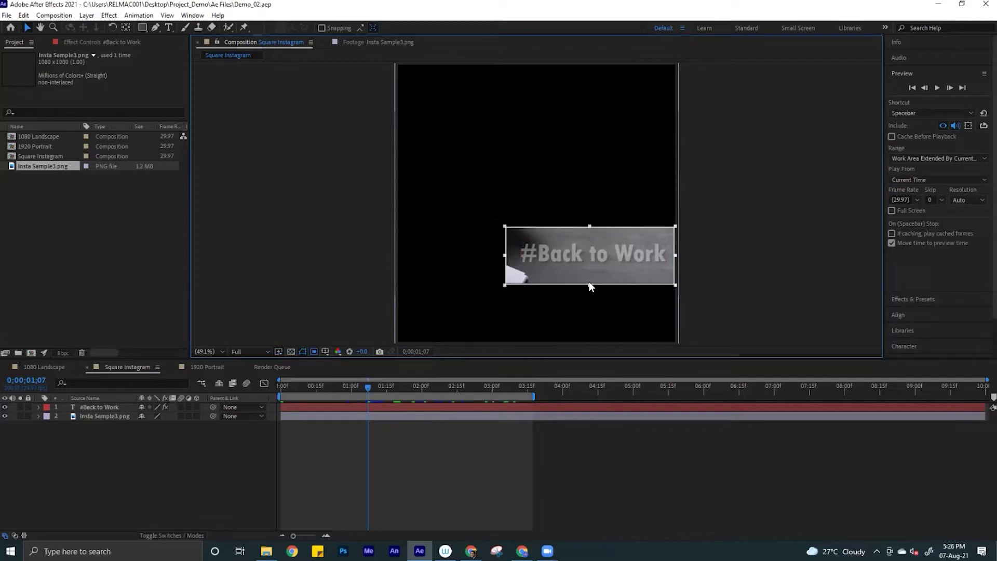
pyautogui.moveTo(590, 285); pyautogui.dragTo(592, 280)
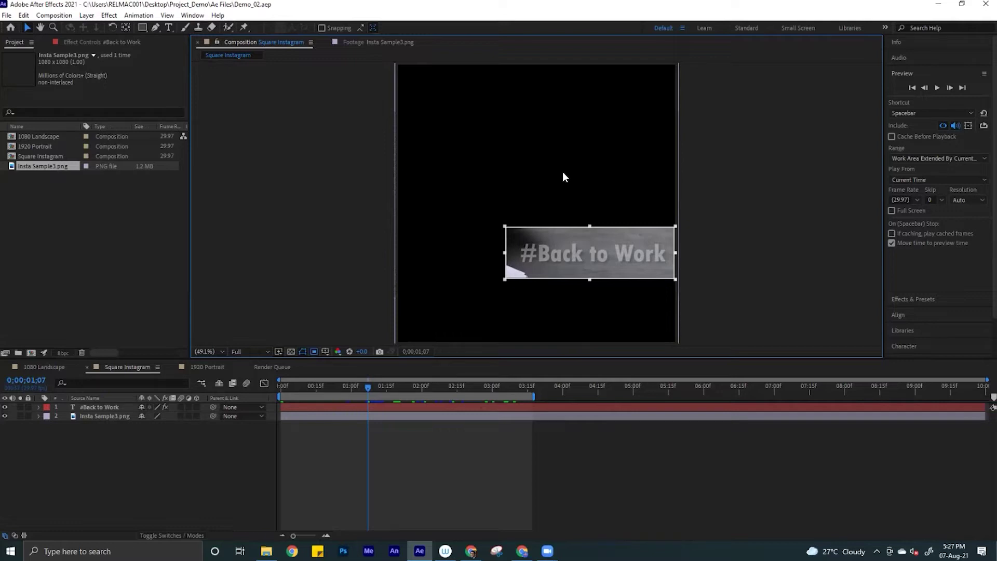
# - Preview the composition from its start within the region of interest and park the playhead at 0;00;02;15
pyautogui.click(61, 17)
pyautogui.click(62, 16)
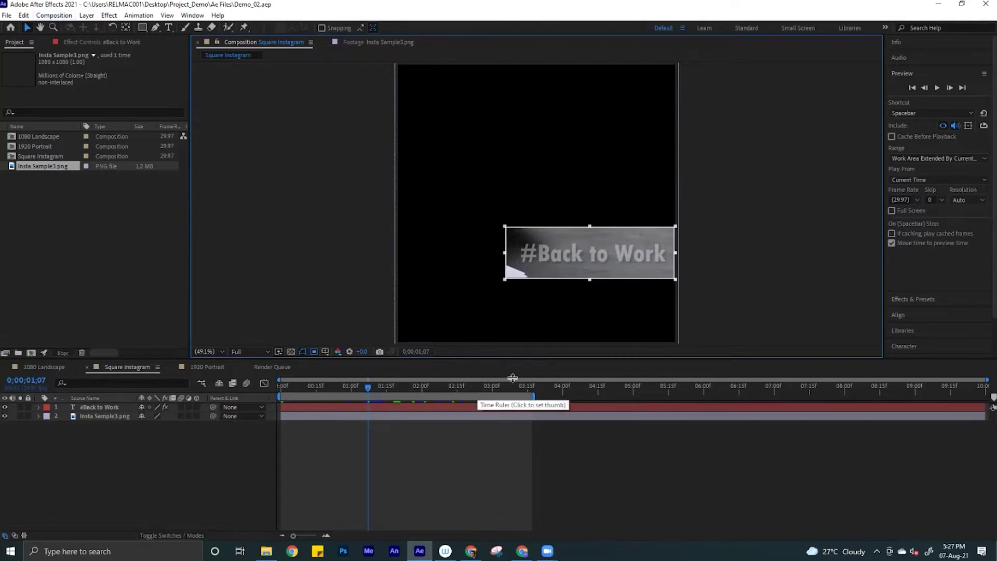
pyautogui.click(314, 352)
pyautogui.moveTo(369, 386); pyautogui.dragTo(346, 390)
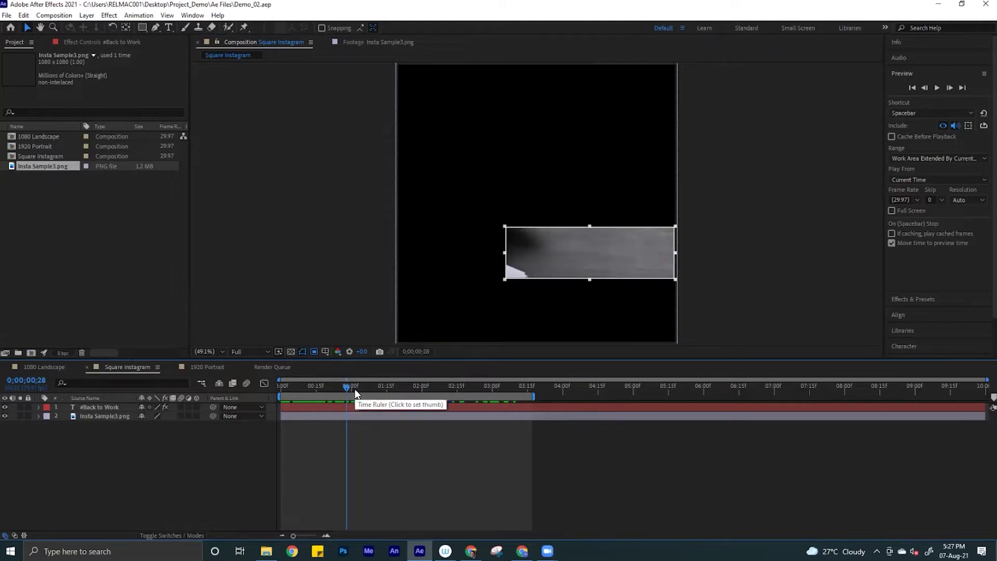
pyautogui.moveTo(303, 389); pyautogui.dragTo(275, 390)
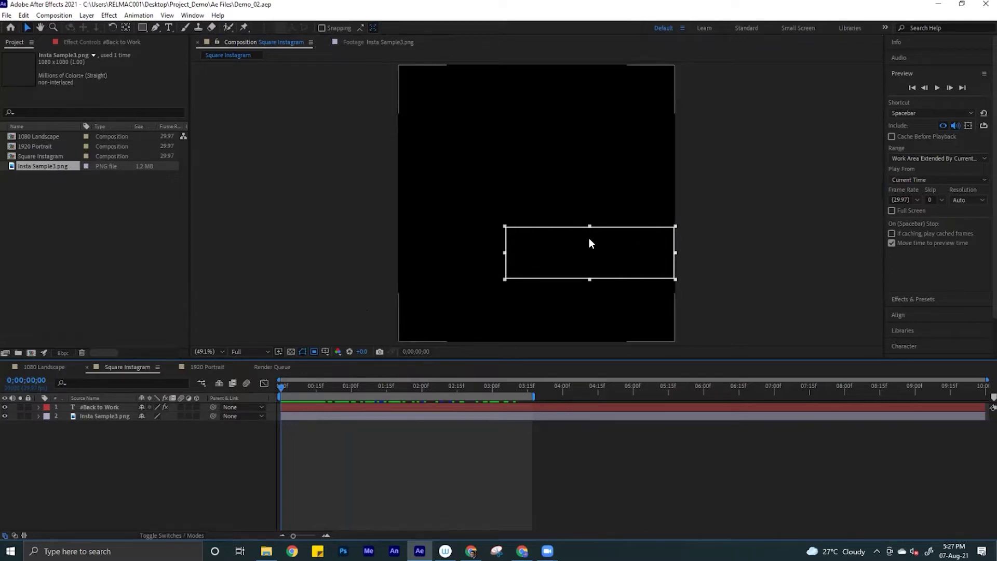
pyautogui.press('space')
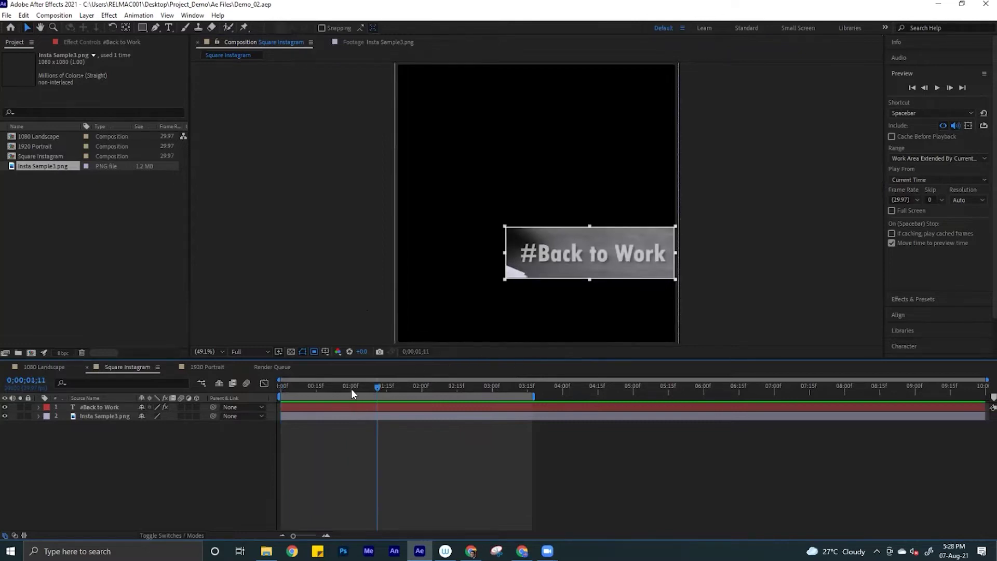
pyautogui.click(283, 388)
pyautogui.click(457, 386)
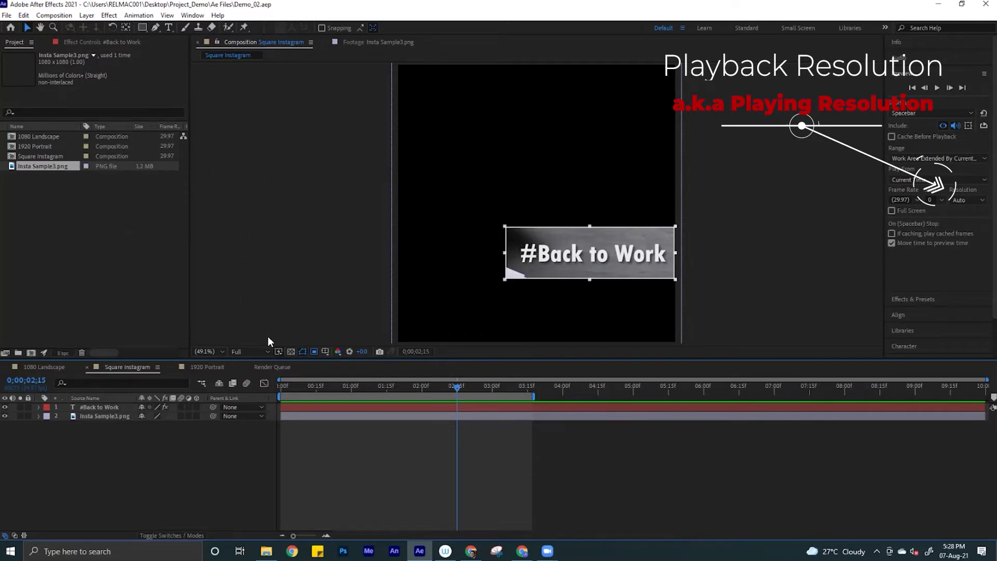
# - Turn off the region of interest and set the composition viewer's resolution to Half
pyautogui.click(313, 351)
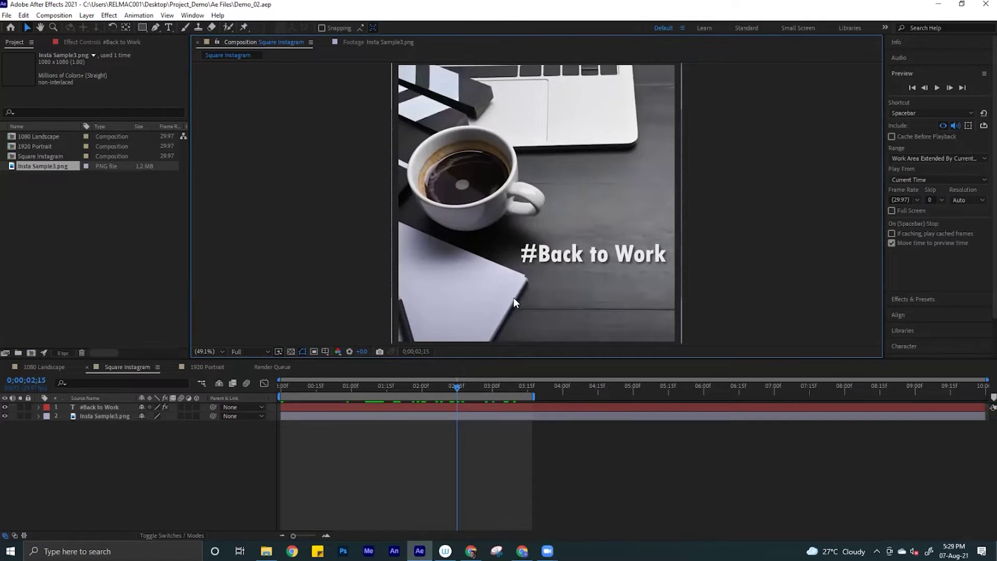
pyautogui.click(249, 352)
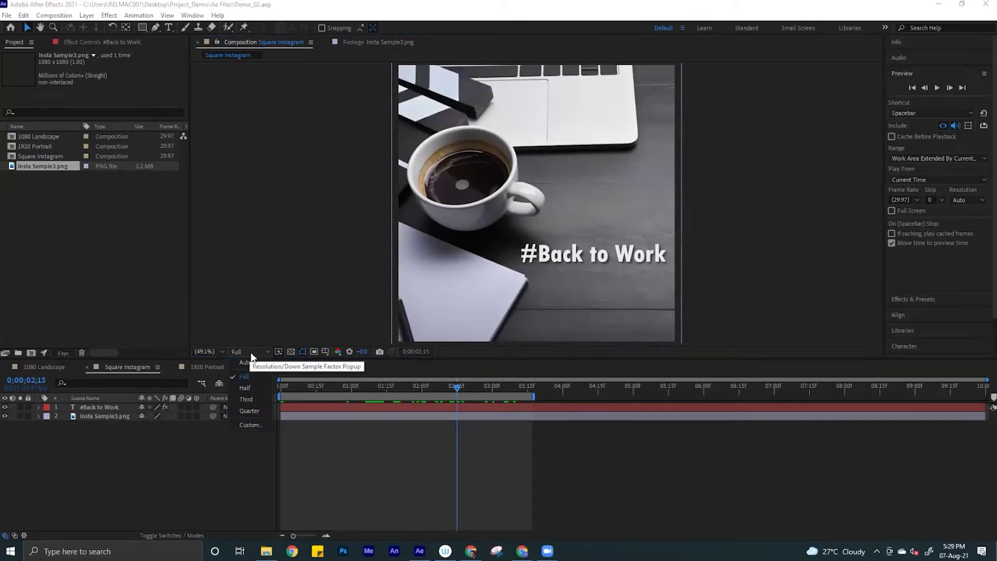
pyautogui.click(254, 373)
pyautogui.hotkey('ctrl', 'm')
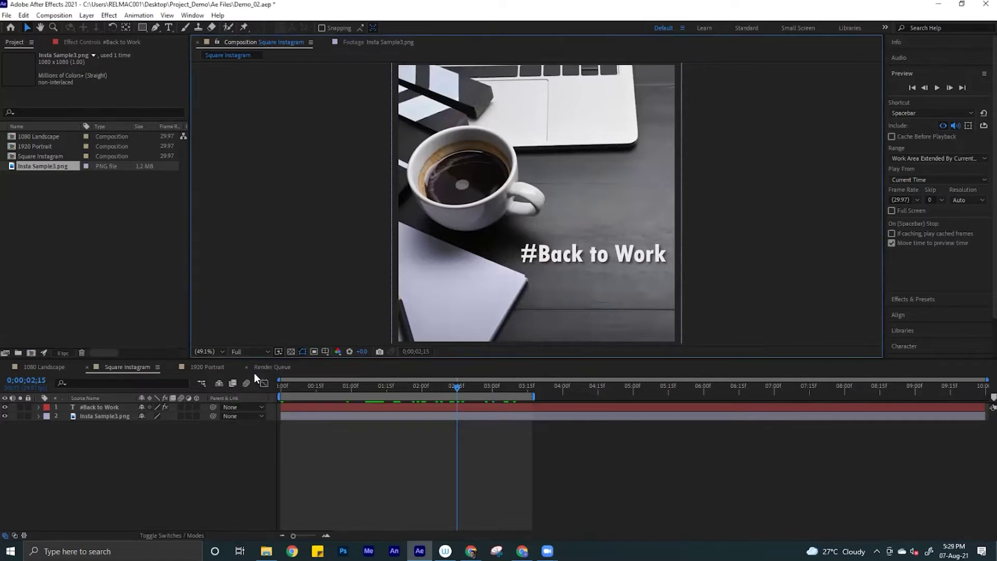
pyautogui.click(254, 352)
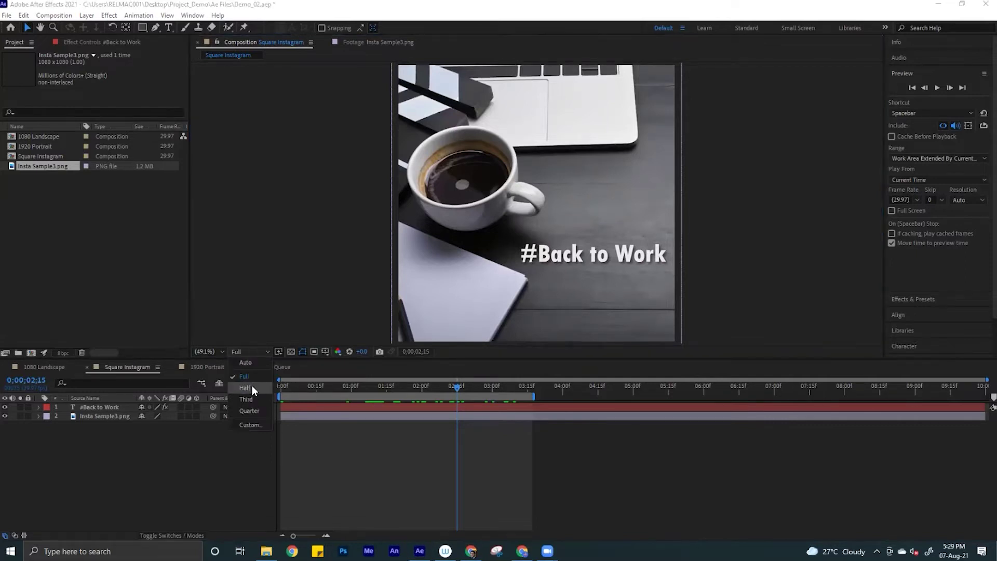
pyautogui.click(253, 388)
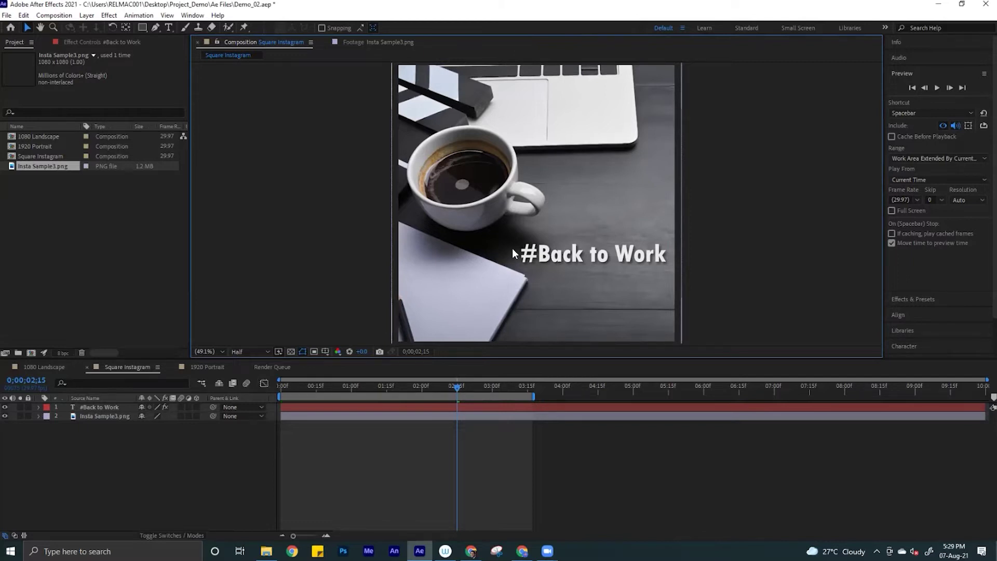
# - Zoom in to 900% on the laptop's rounded corner to examine its edge pixels at half resolution
pyautogui.press('z')
pyautogui.moveTo(376, 134)
pyautogui.mouseDown()
pyautogui.moveTo(486, 216)
pyautogui.moveTo(476, 222)
pyautogui.mouseUp()
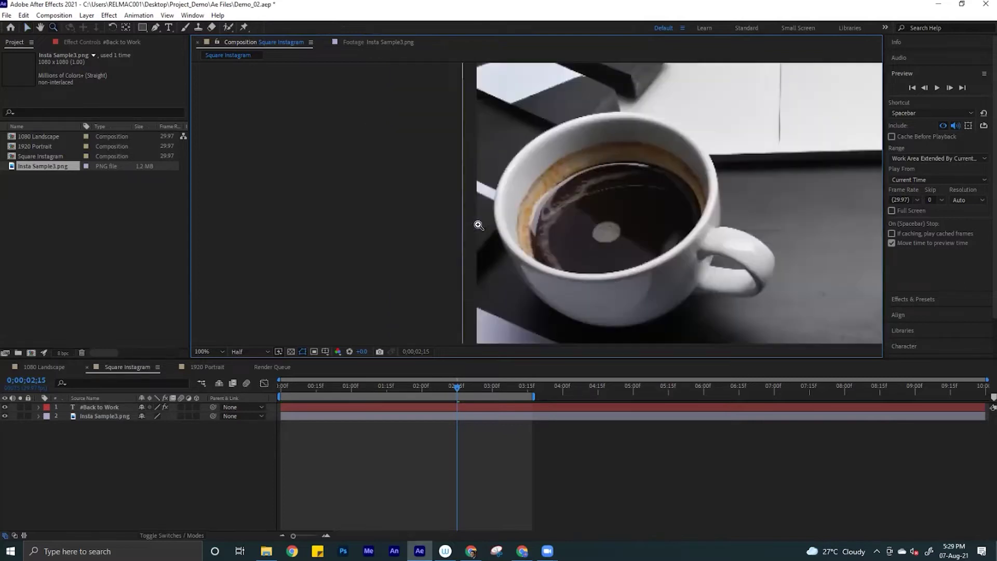
pyautogui.moveTo(471, 141); pyautogui.dragTo(591, 246)
pyautogui.press('h')
pyautogui.moveTo(674, 218); pyautogui.dragTo(358, 200)
pyautogui.moveTo(659, 200); pyautogui.dragTo(464, 234)
pyautogui.moveTo(702, 178); pyautogui.dragTo(542, 220)
pyautogui.press('z')
pyautogui.click(751, 223)
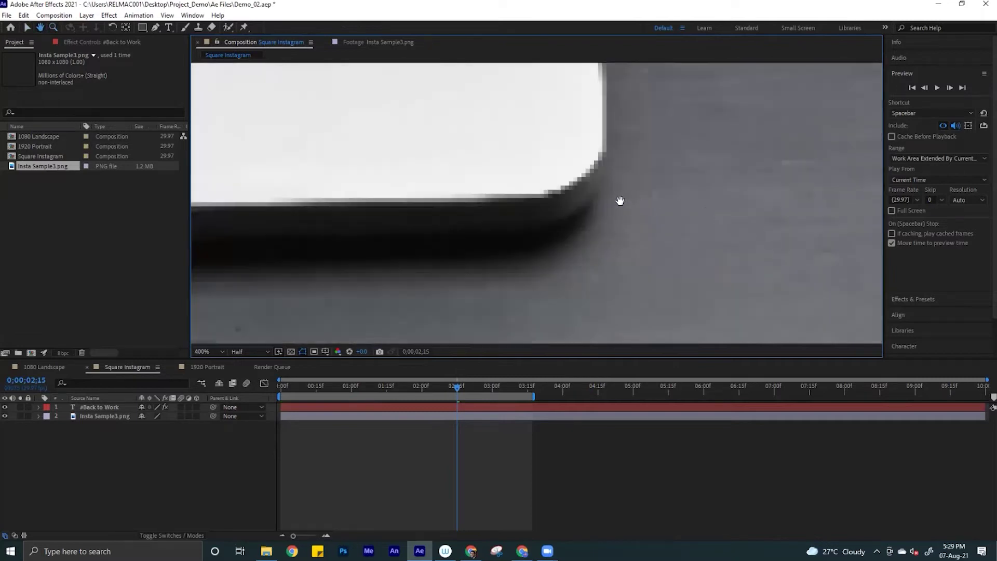
pyautogui.click(635, 203)
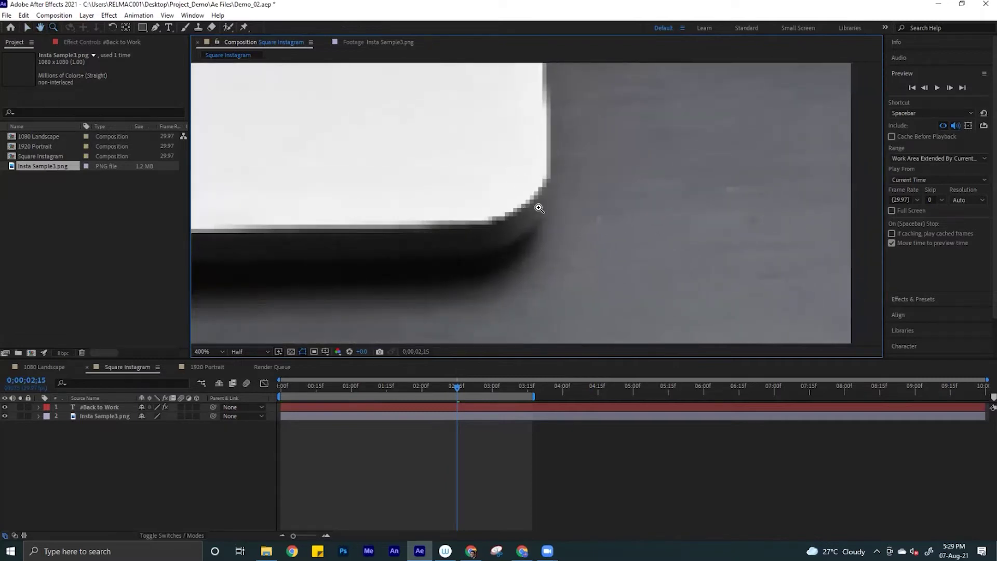
pyautogui.moveTo(490, 164); pyautogui.dragTo(621, 276)
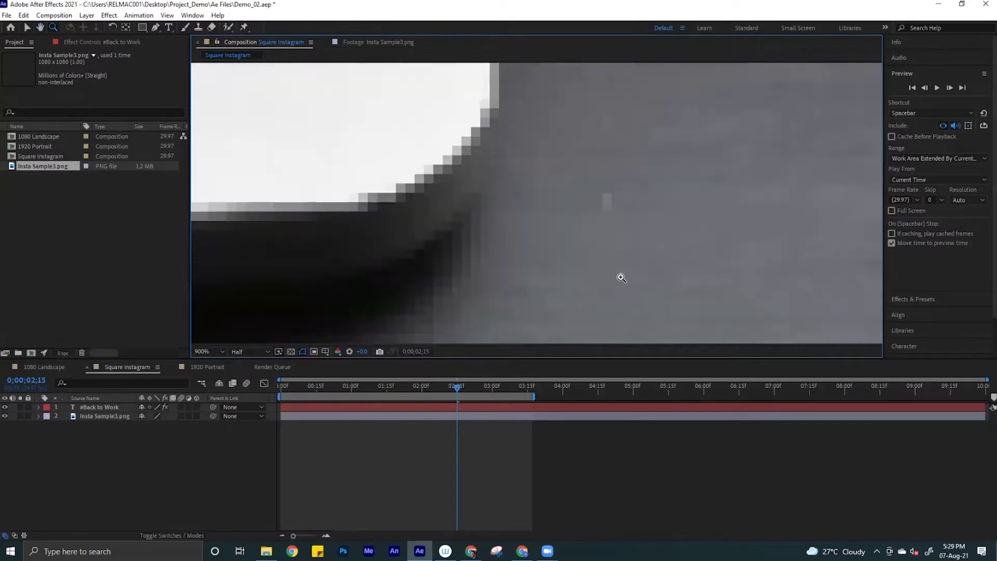
pyautogui.moveTo(512, 218); pyautogui.dragTo(630, 260)
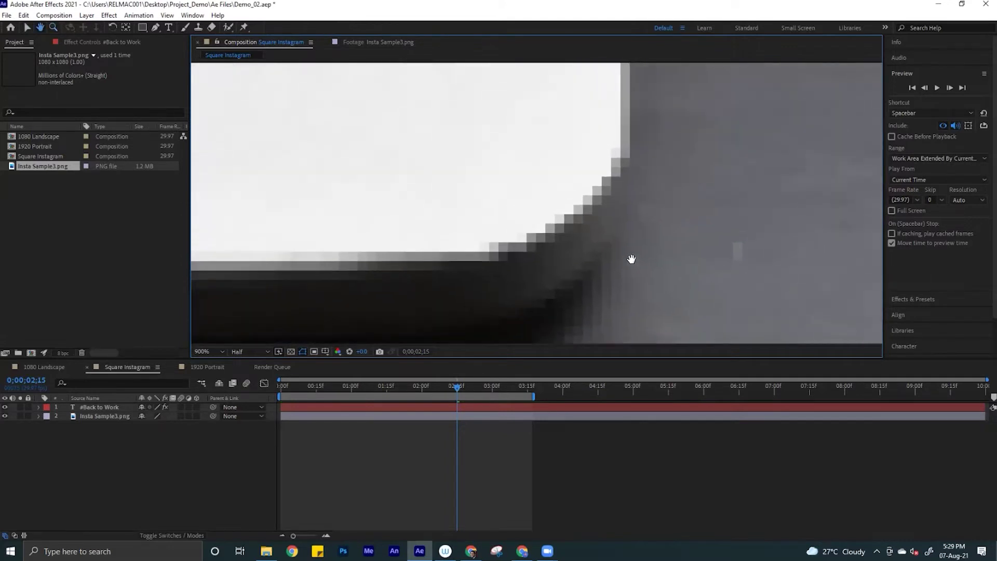
# - Compare the laptop corner's sharpness by switching the viewer resolution to Full and back to Half
pyautogui.click(249, 349)
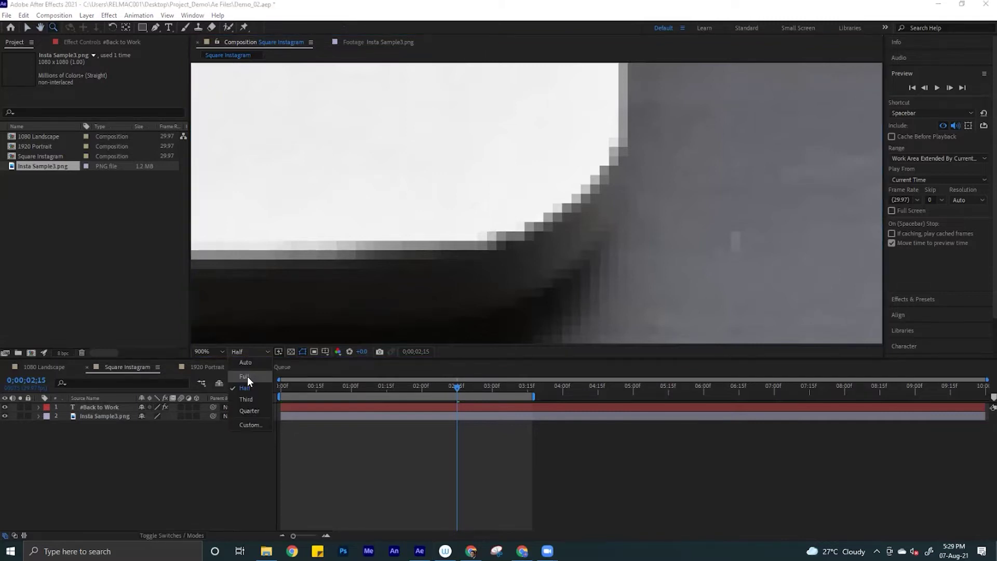
pyautogui.click(245, 376)
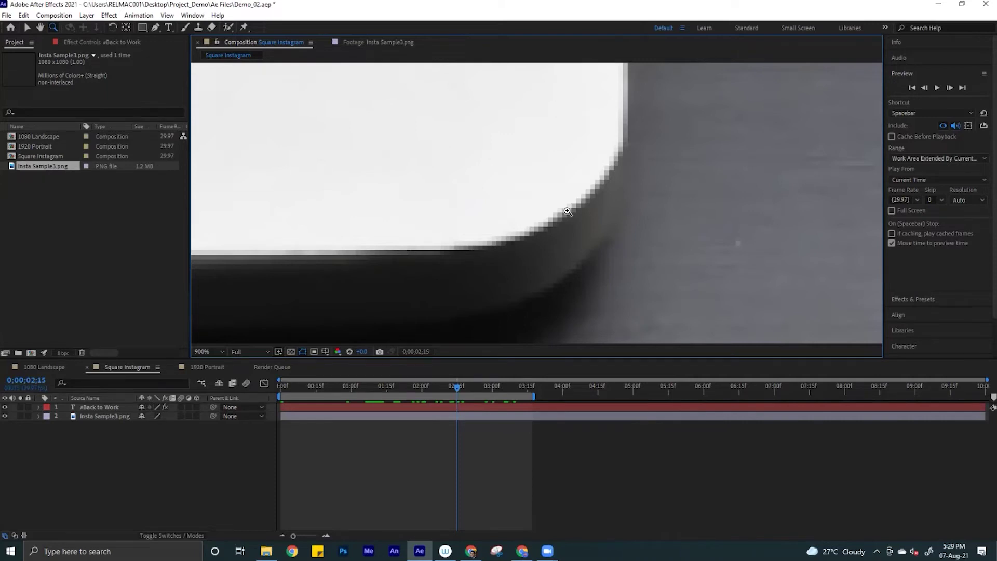
pyautogui.click(256, 352)
pyautogui.click(249, 388)
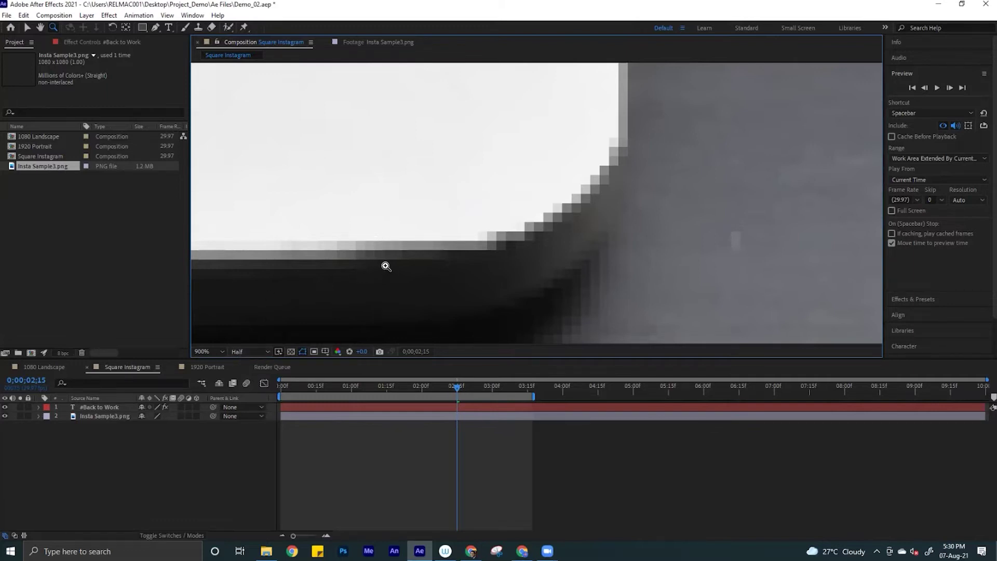
# - Lower the composition viewer's resolution to Third and further to Quarter
pyautogui.click(260, 352)
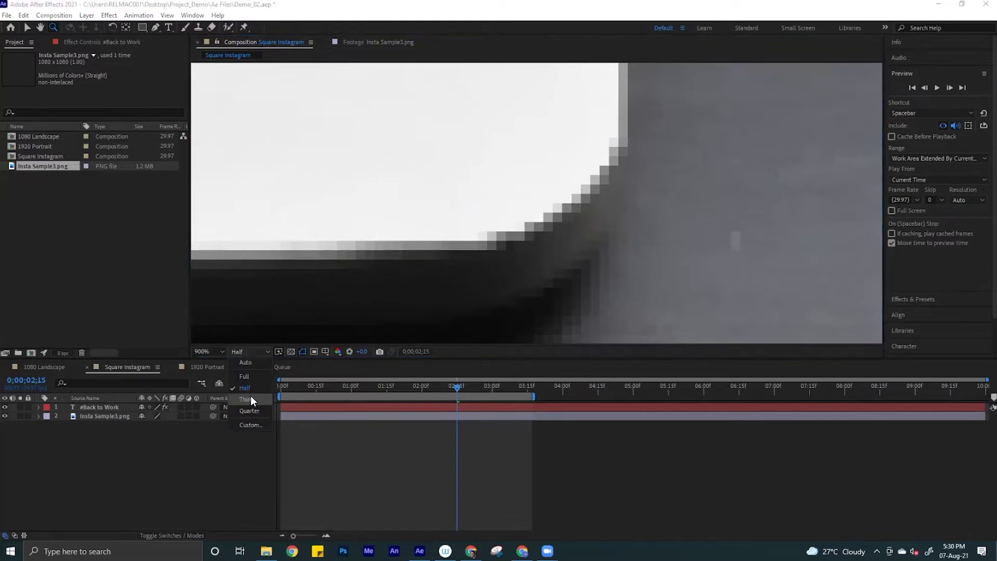
pyautogui.click(252, 401)
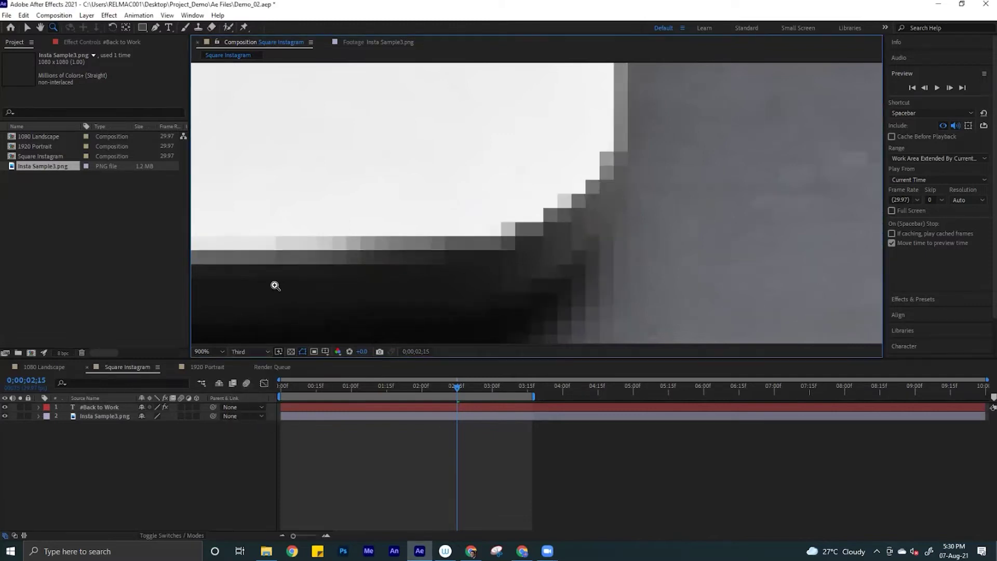
pyautogui.click(261, 354)
pyautogui.click(251, 407)
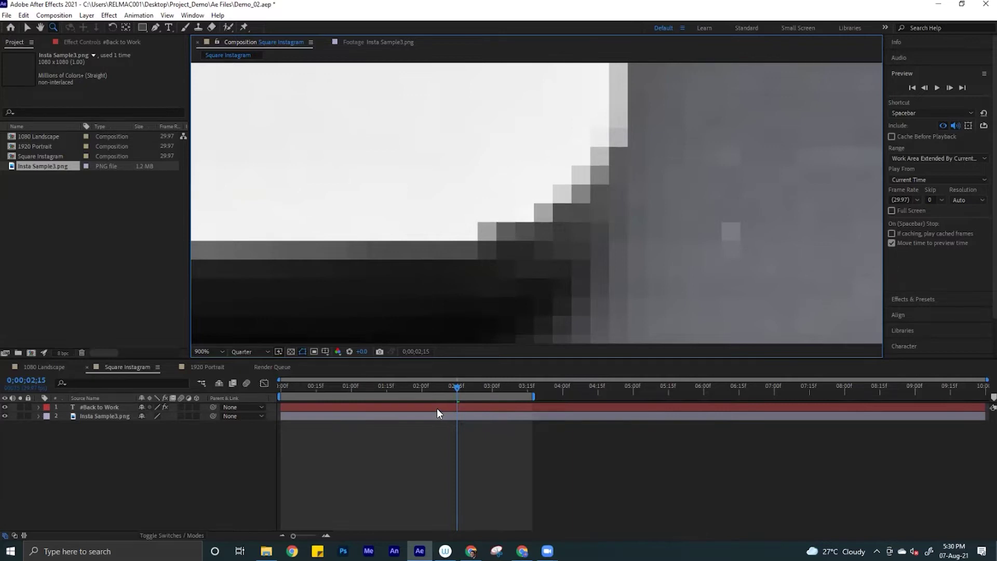
# - Zoom the composition viewer out to 50% and bring the Square Instagram frame back into view
pyautogui.press(',')
pyautogui.press(',')
pyautogui.press(',')
pyautogui.press(',')
pyautogui.press(',')
pyautogui.press(',')
pyautogui.press(',')
pyautogui.press(',')
pyautogui.press(',')
pyautogui.press(',')
pyautogui.press(',')
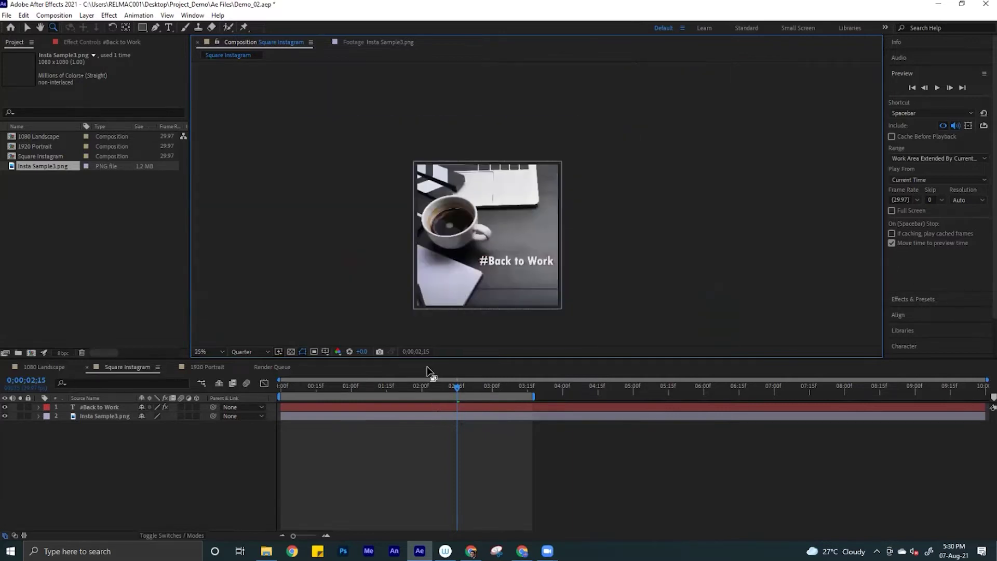
pyautogui.press('.')
pyautogui.press('.')
pyautogui.moveTo(481, 236); pyautogui.dragTo(503, 206)
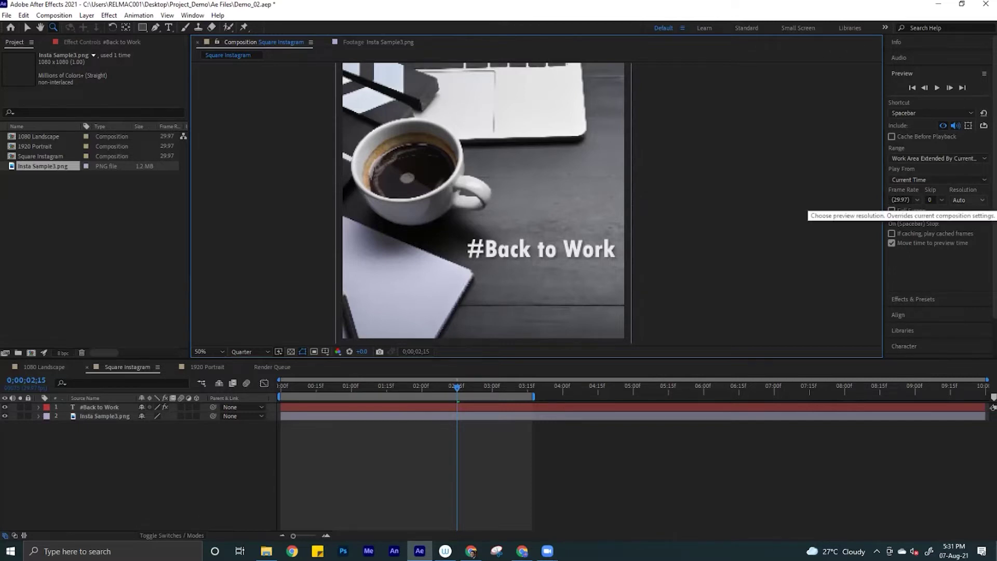
# - Set the playback resolution in the preview settings to Full, leaving the composition viewer's own resolution at Quarter
pyautogui.click(254, 351)
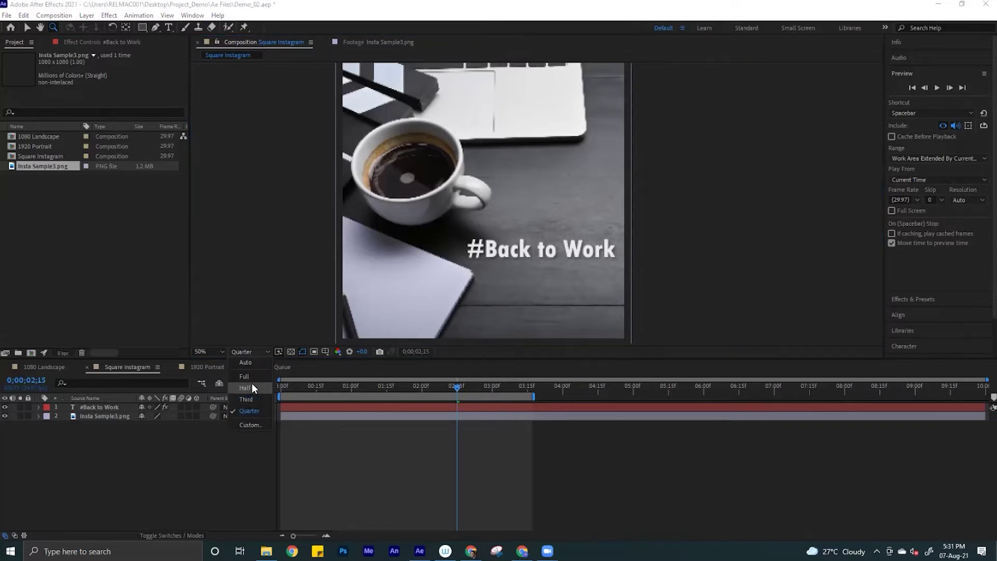
pyautogui.click(254, 349)
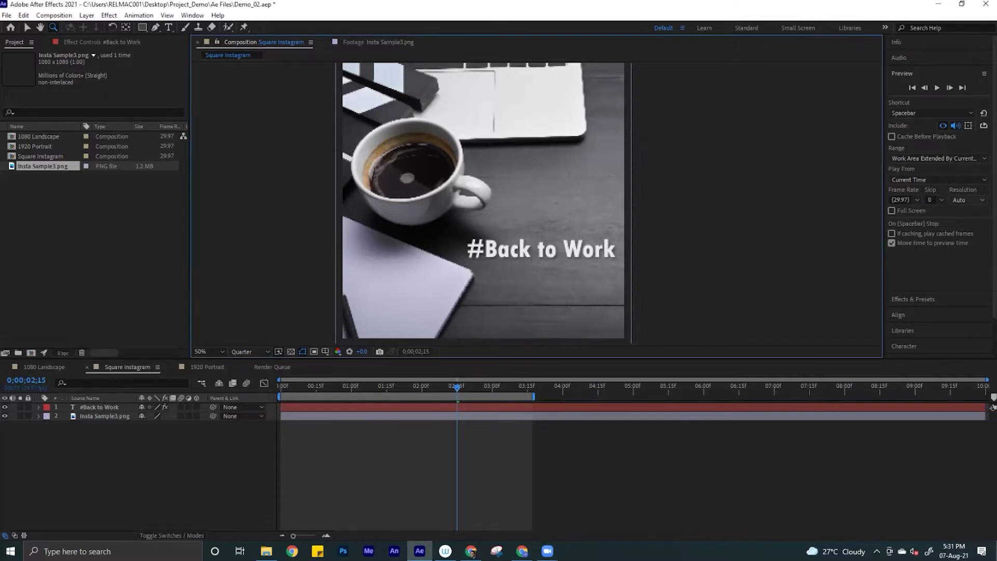
pyautogui.click(966, 200)
pyautogui.click(967, 211)
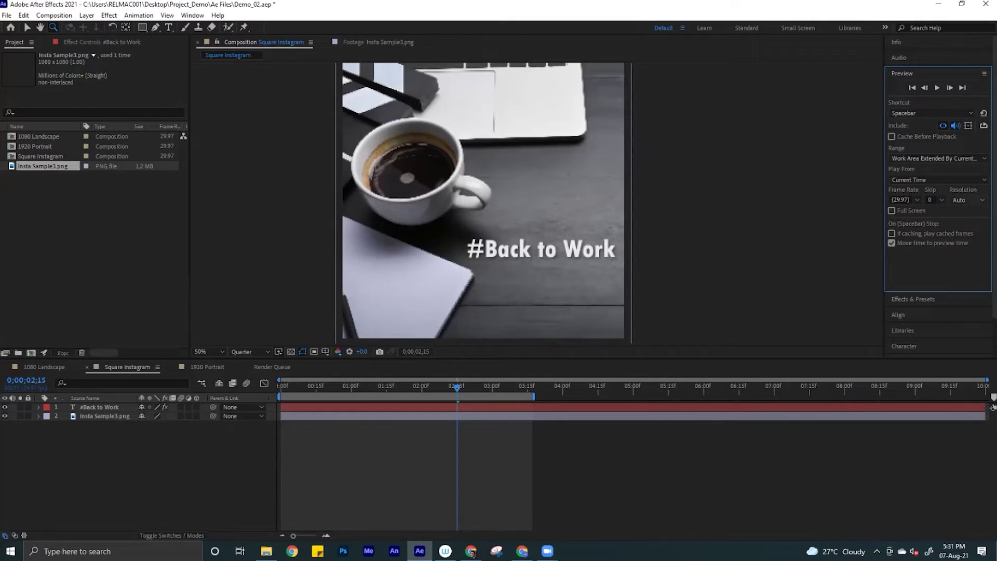
pyautogui.click(967, 200)
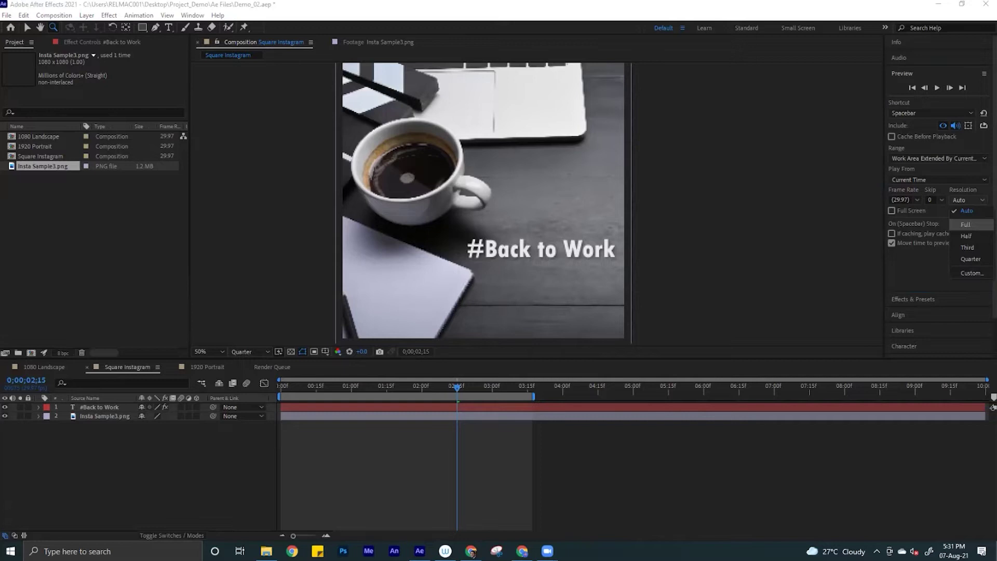
pyautogui.click(965, 224)
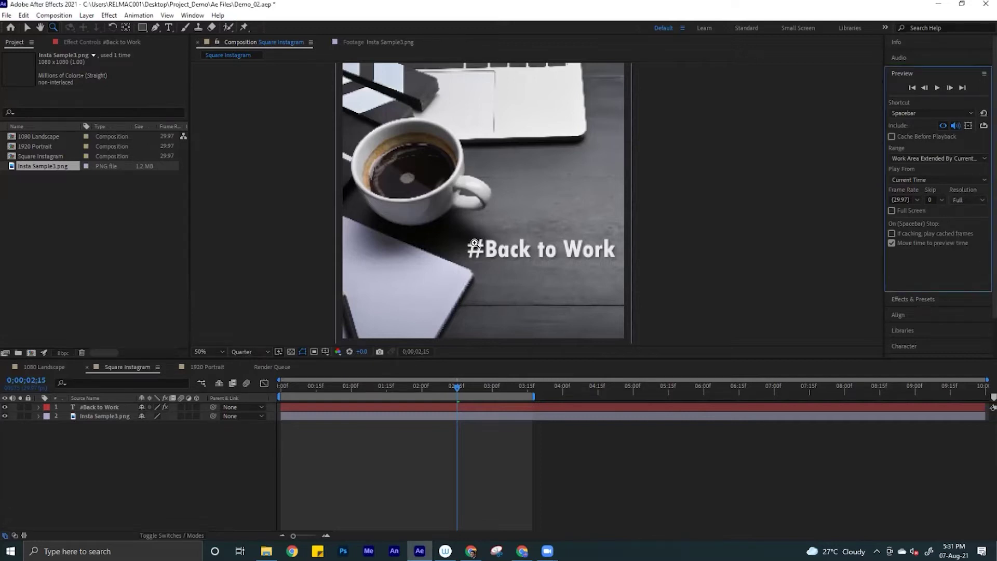
# - Preview the composition with the playback info displayed, and replay it from 0;00;01;10
pyautogui.press('space')
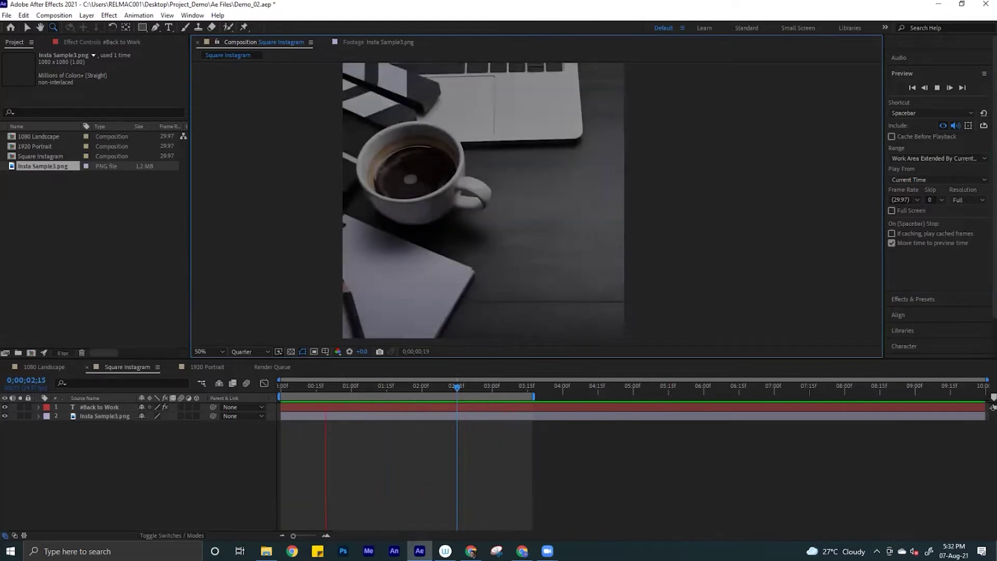
pyautogui.click(897, 43)
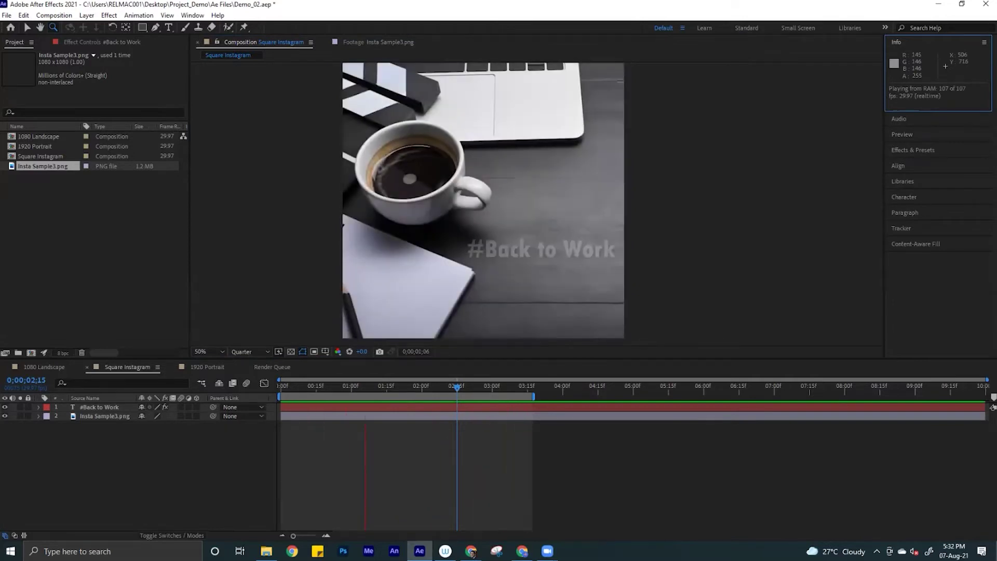
pyautogui.press('space')
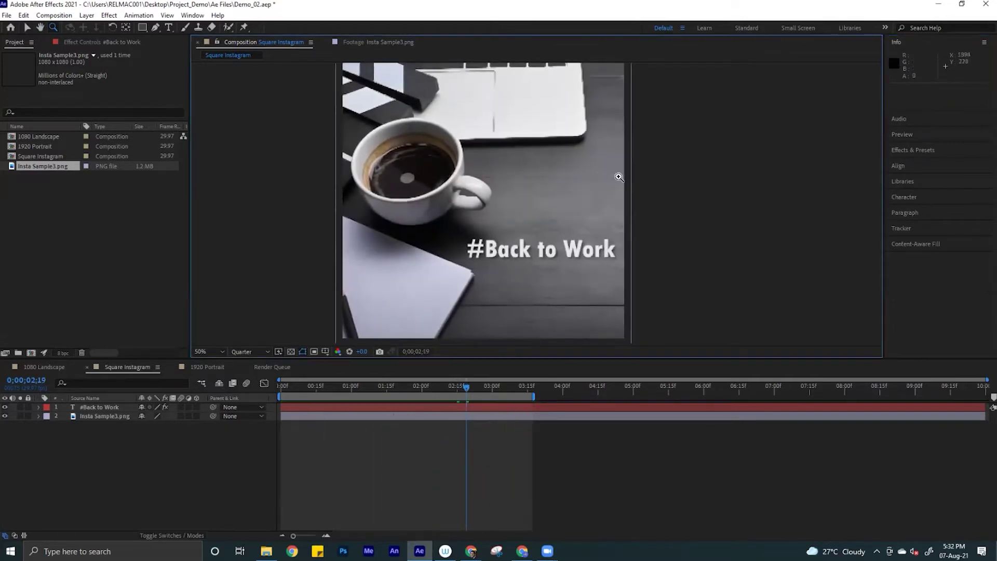
pyautogui.moveTo(452, 392); pyautogui.dragTo(376, 392)
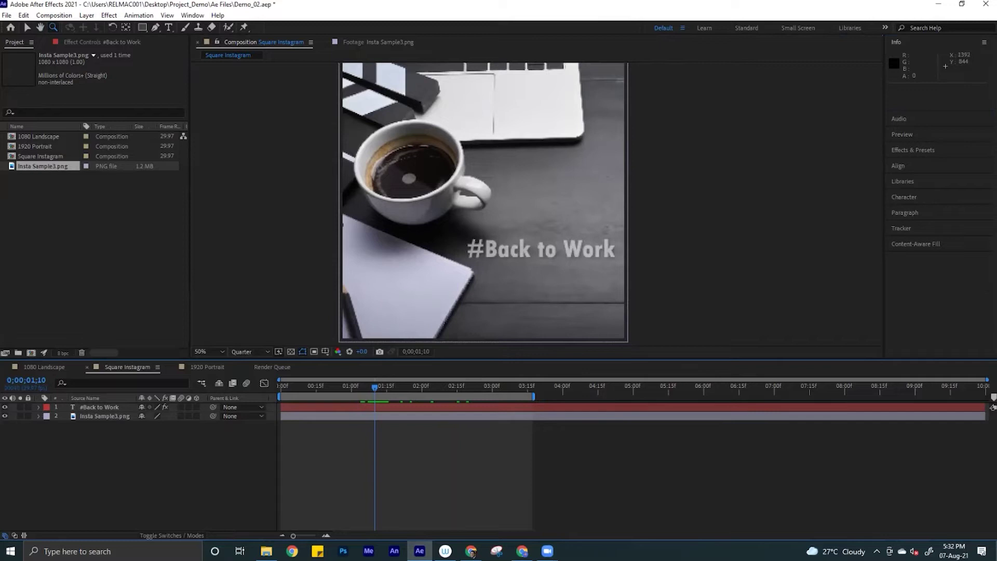
pyautogui.press('space')
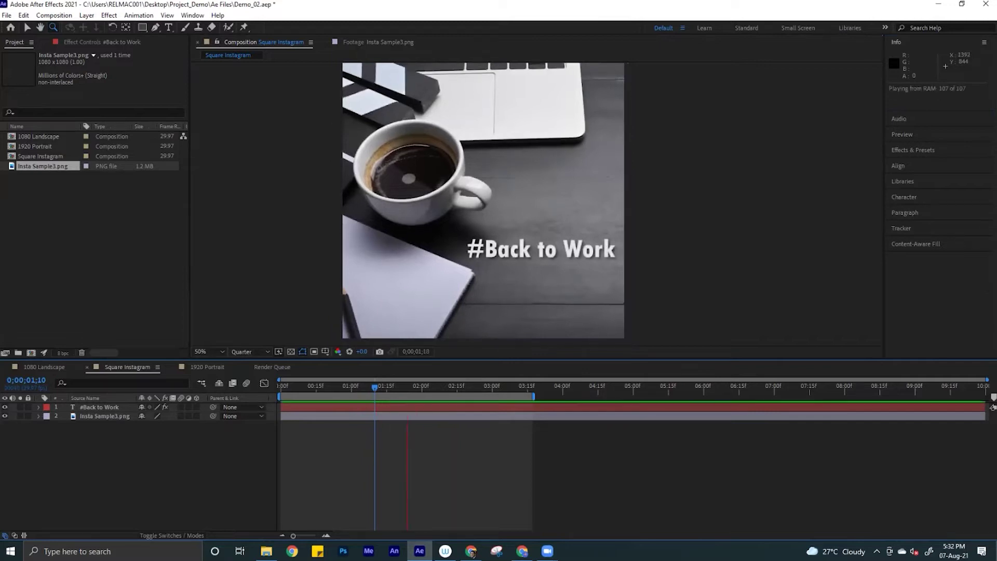
pyautogui.press('space')
pyautogui.moveTo(366, 388); pyautogui.dragTo(322, 394)
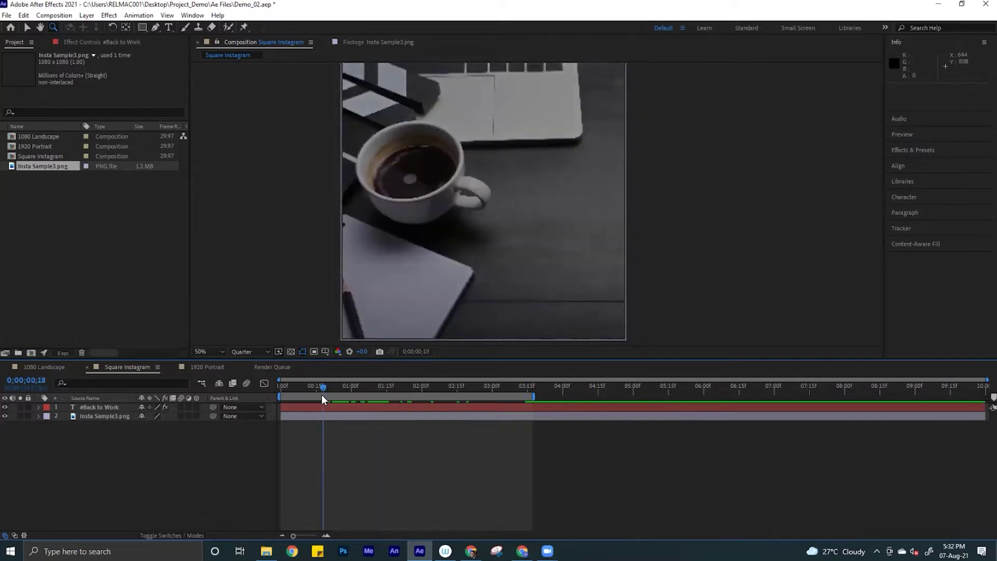
# - Change the #Back to Work text layer at 0;00;02;14 to read "#Back to Work?"
pyautogui.click(100, 407)
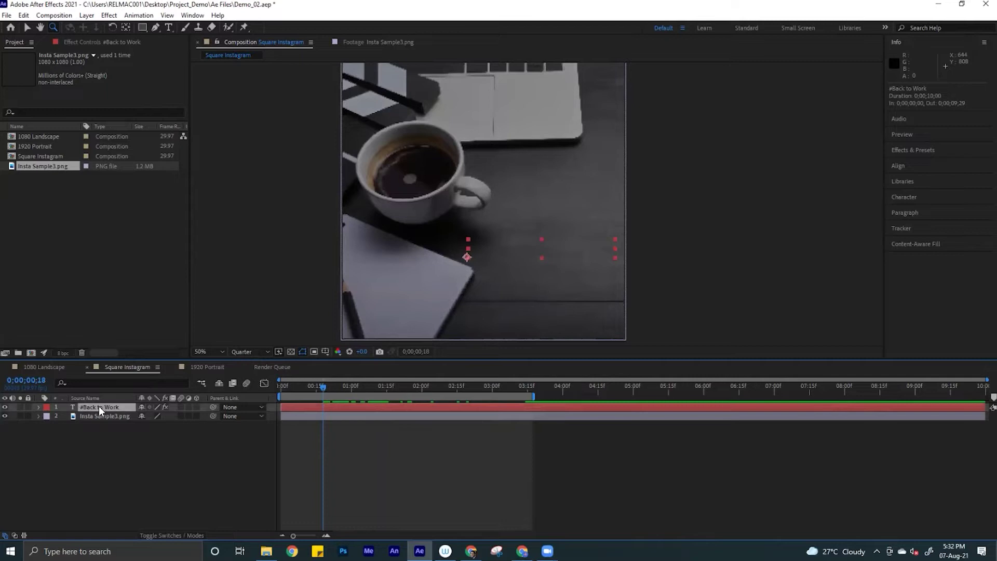
pyautogui.moveTo(405, 388); pyautogui.dragTo(454, 385)
pyautogui.doubleClick(93, 407)
pyautogui.press('Escape')
pyautogui.write('?')
pyautogui.click(139, 432)
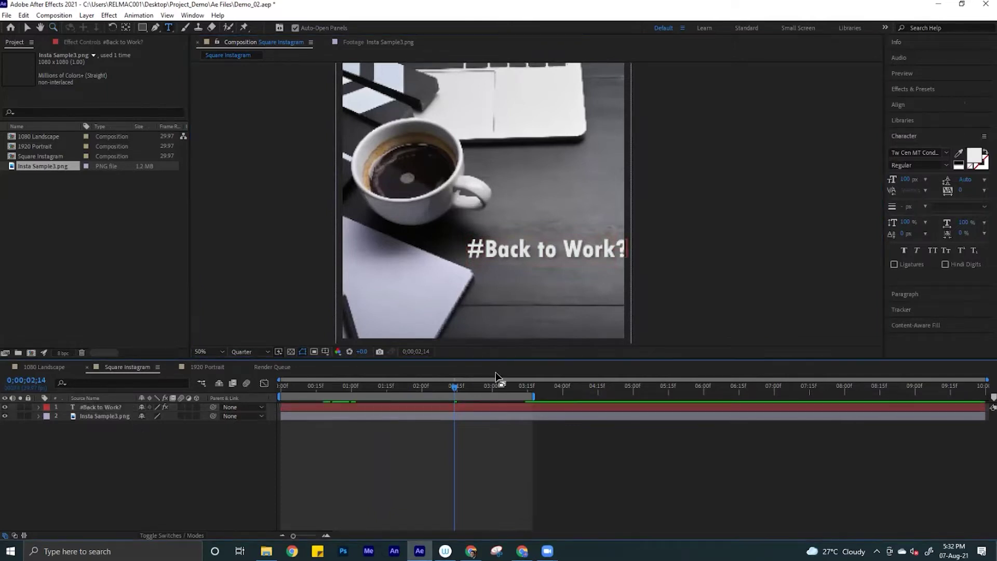
# - Preview the edited text from the first frame with the playback info displayed, and scrub the playhead back to 0;00;01;29
pyautogui.click(277, 386)
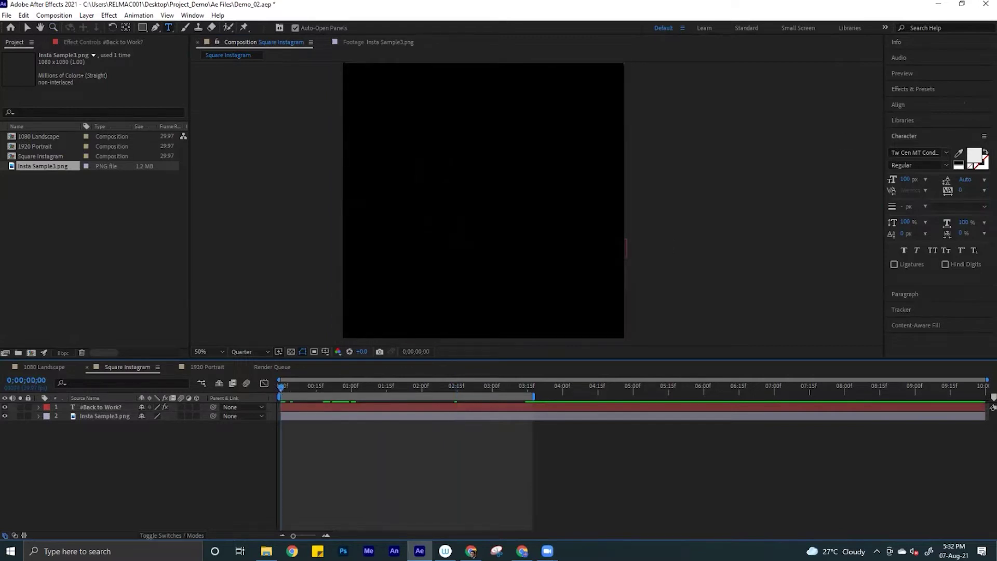
pyautogui.click(897, 42)
pyautogui.press('space')
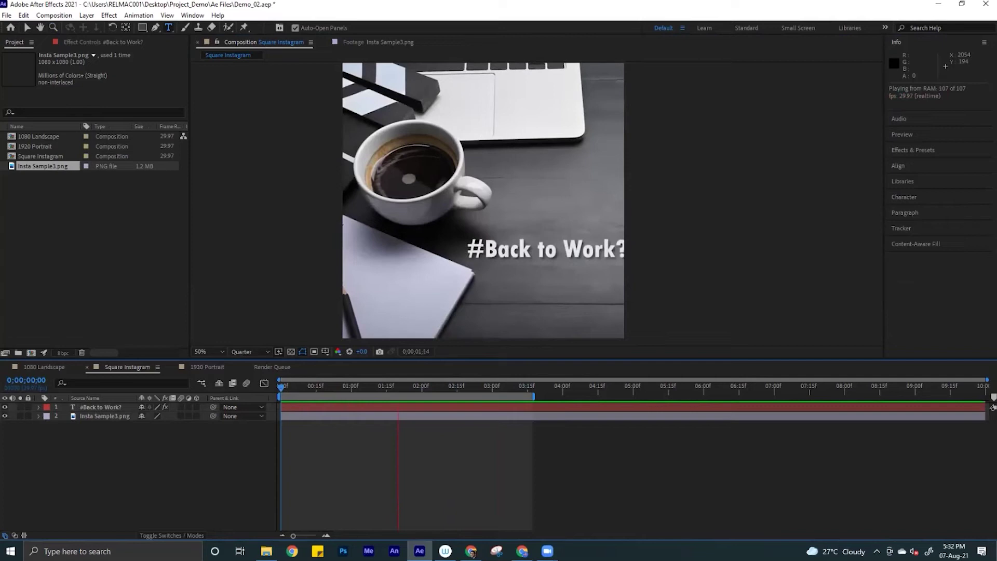
pyautogui.press('space')
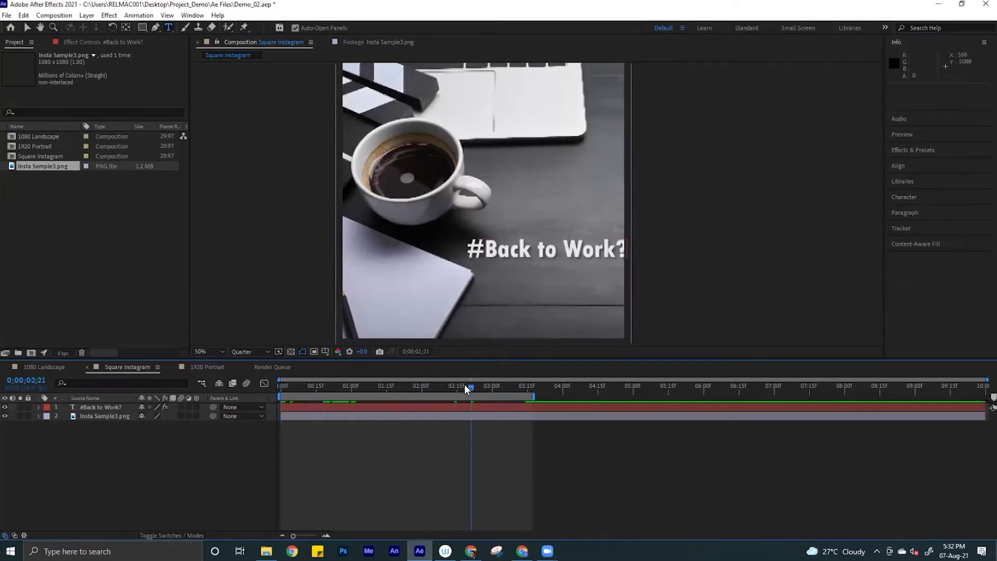
pyautogui.moveTo(470, 388); pyautogui.dragTo(419, 392)
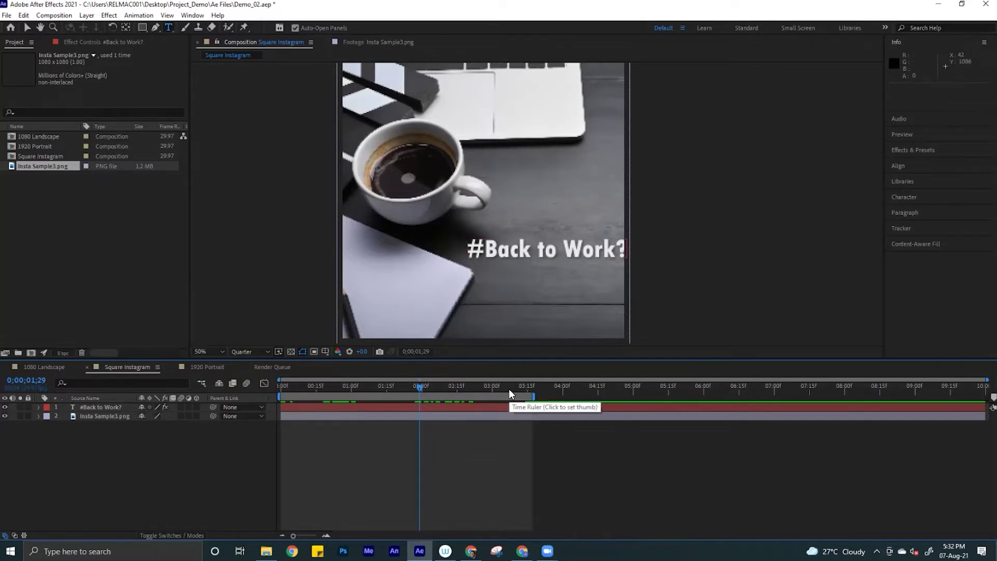
# - Lower the playback resolution in the preview settings to Half
pyautogui.click(901, 134)
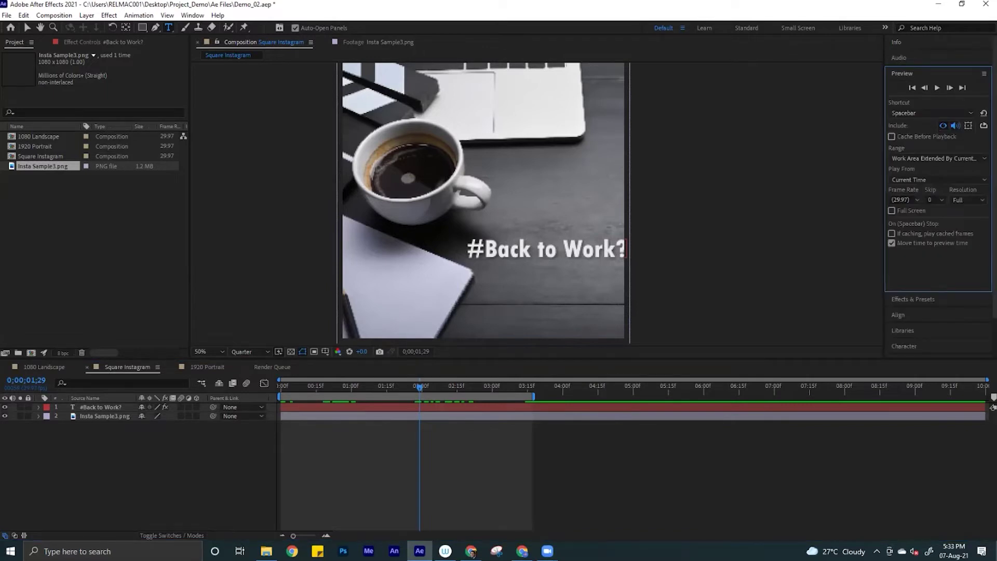
pyautogui.click(968, 200)
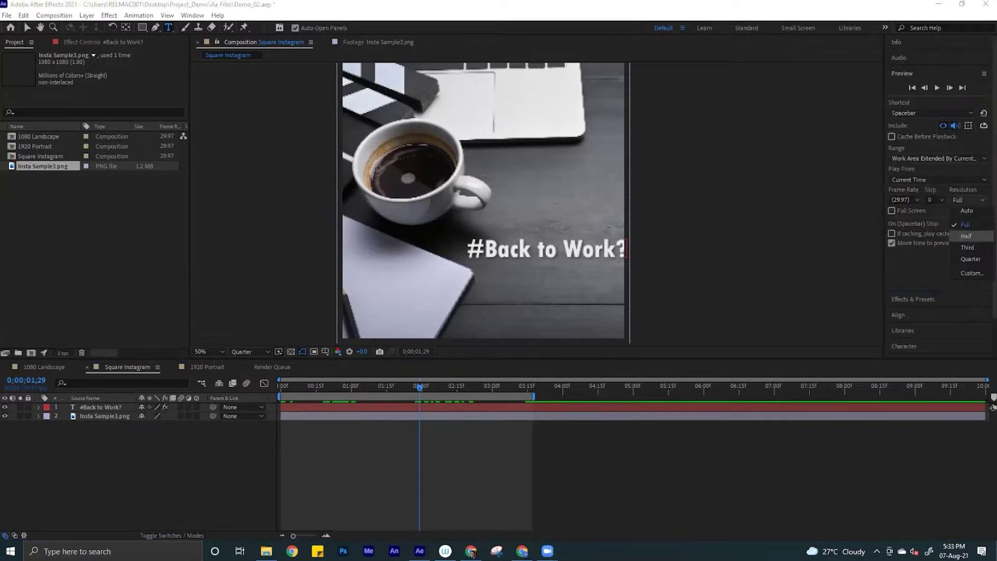
pyautogui.click(966, 235)
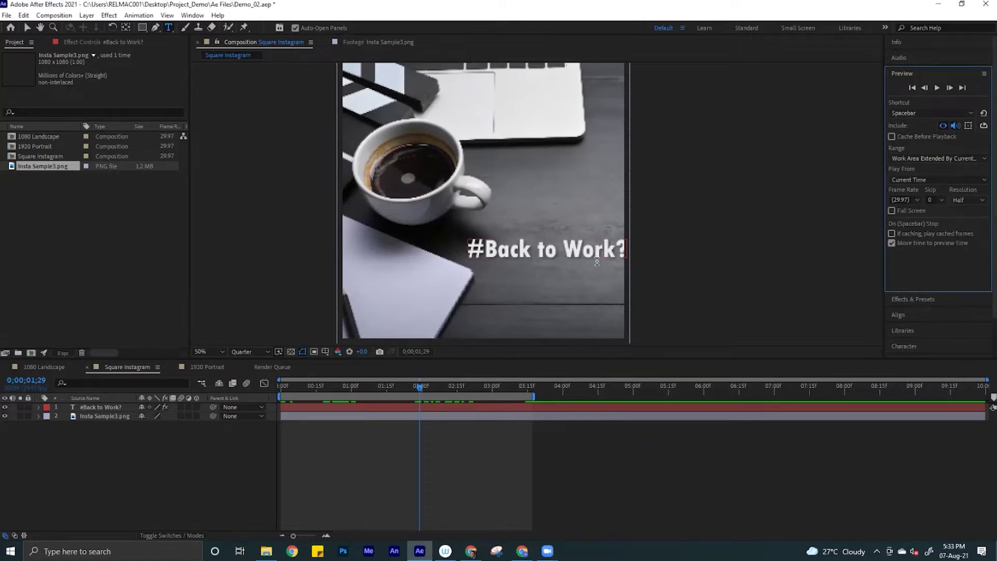
# - Zoom in to 300% on the coffee cup's handle to examine its pixelated edges
pyautogui.press('z')
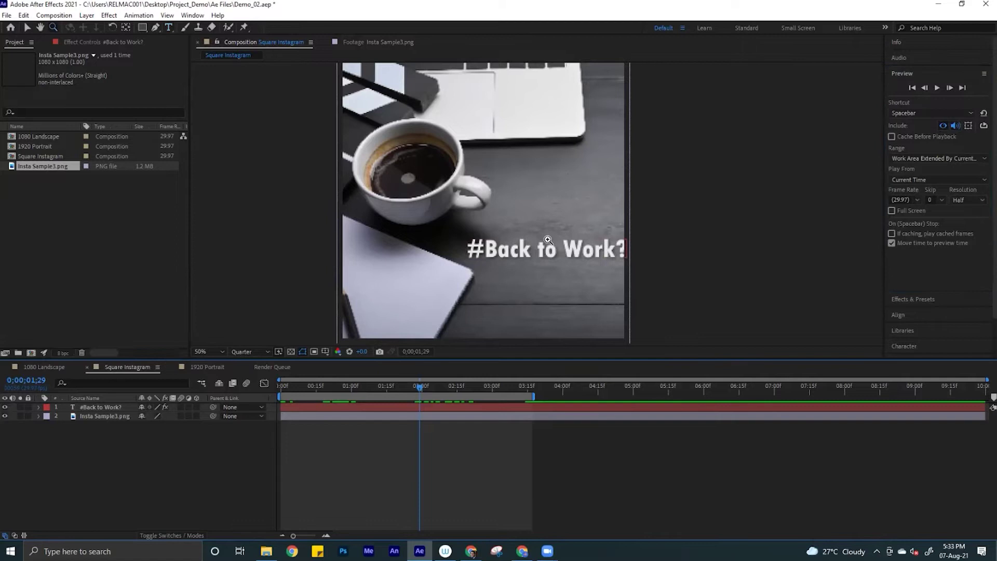
pyautogui.moveTo(548, 240); pyautogui.dragTo(415, 164)
pyautogui.moveTo(549, 228); pyautogui.dragTo(438, 138)
pyautogui.press('h')
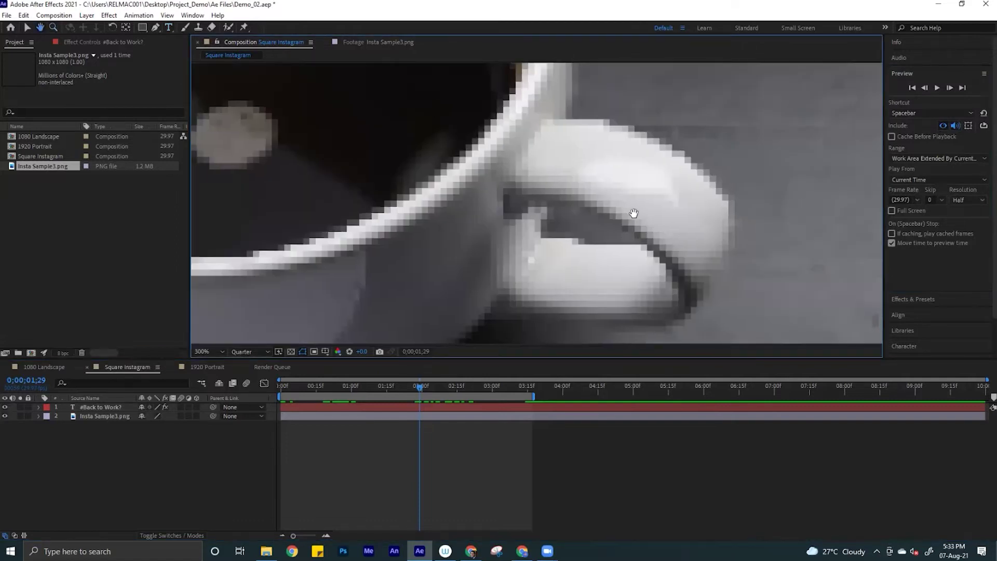
pyautogui.moveTo(634, 213); pyautogui.dragTo(571, 187)
# - Set the composition viewer's resolution to Full and magnify the handle's outer edge to 1000%
pyautogui.click(248, 351)
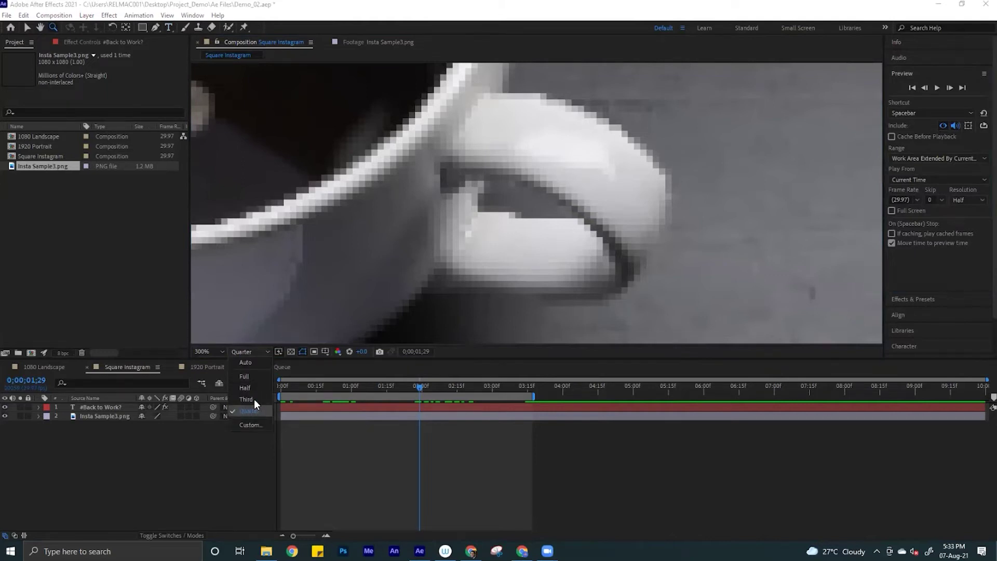
pyautogui.click(253, 375)
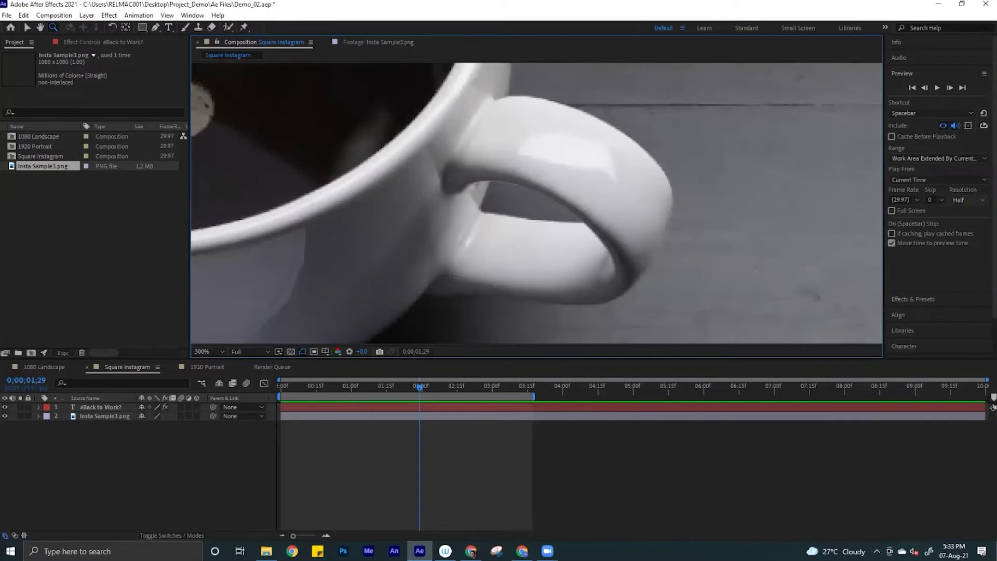
pyautogui.moveTo(600, 111); pyautogui.dragTo(677, 190)
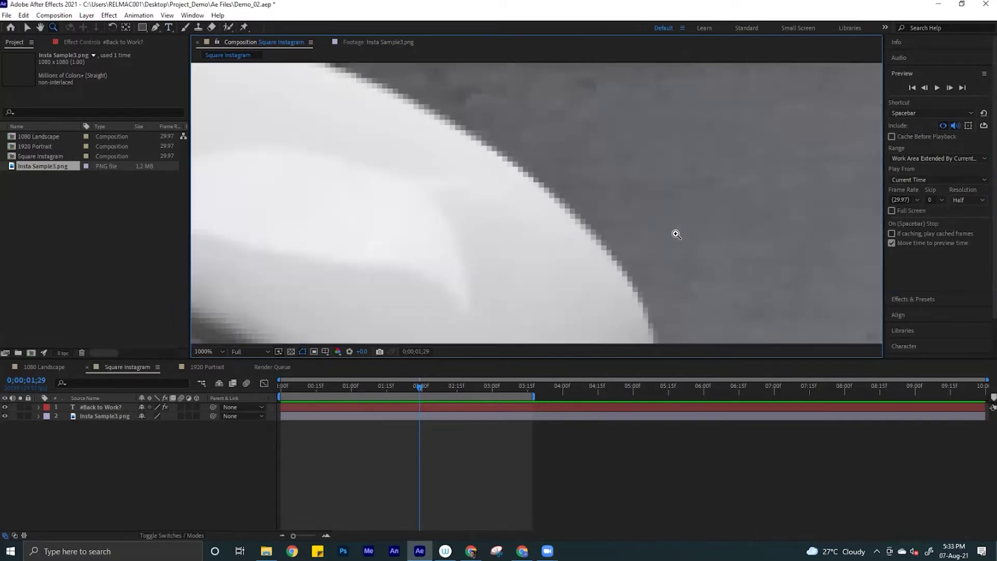
# - Play the preview from the first frame to examine the handle's edge at half playback resolution
pyautogui.moveTo(304, 386); pyautogui.dragTo(232, 394)
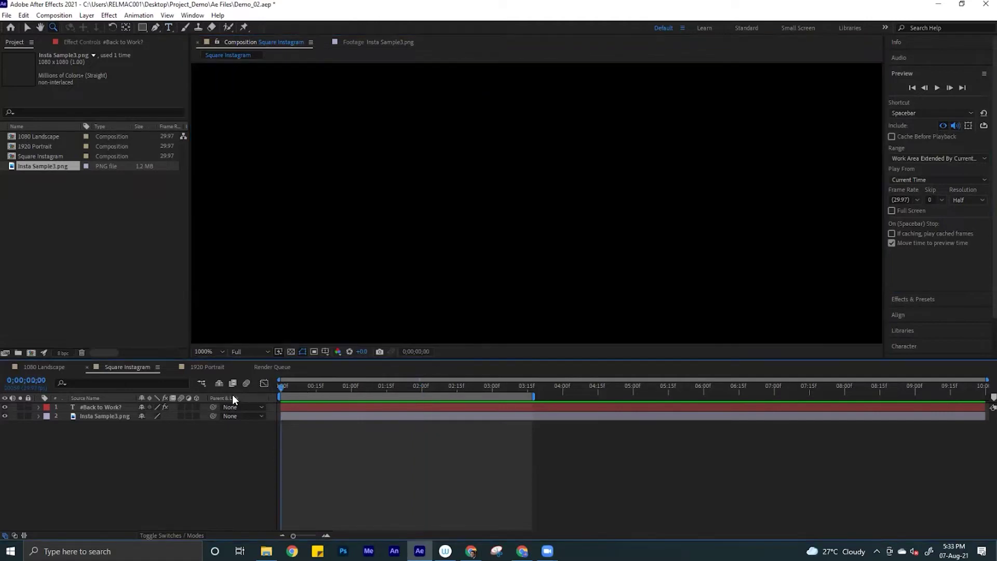
pyautogui.press('space')
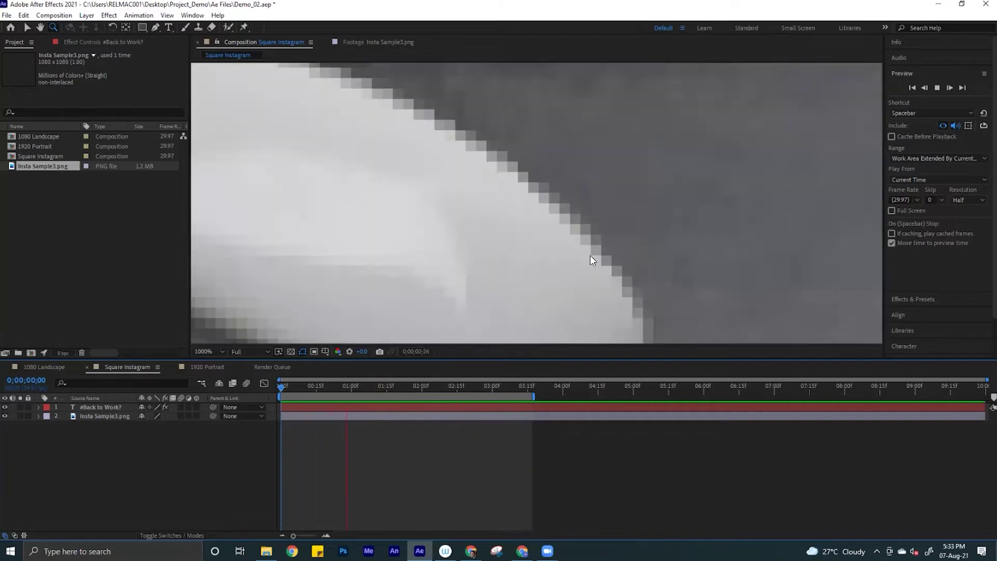
pyautogui.press('space')
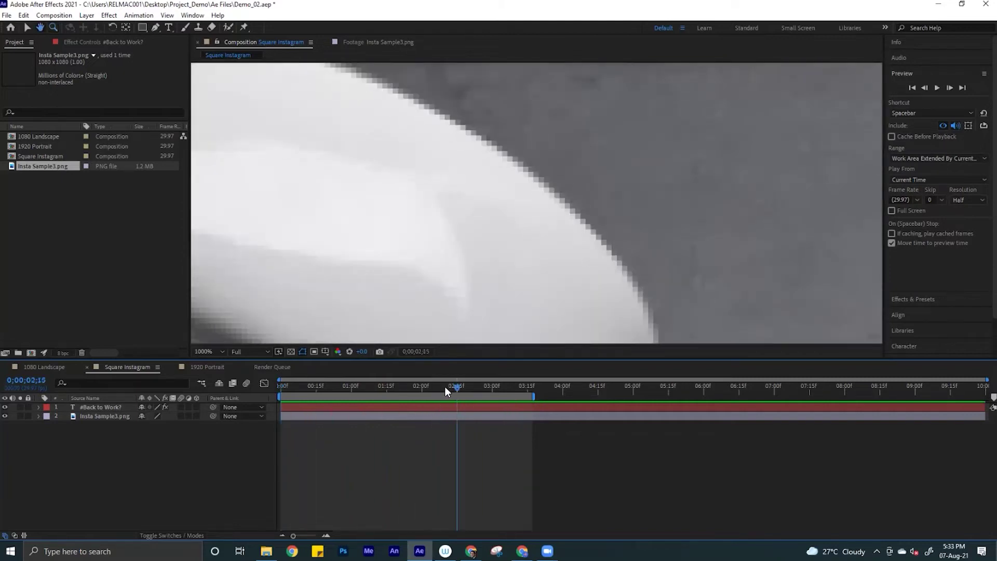
# - Set the preview's playback resolution to Full and replay from the first frame to compare the handle's edge
pyautogui.click(968, 200)
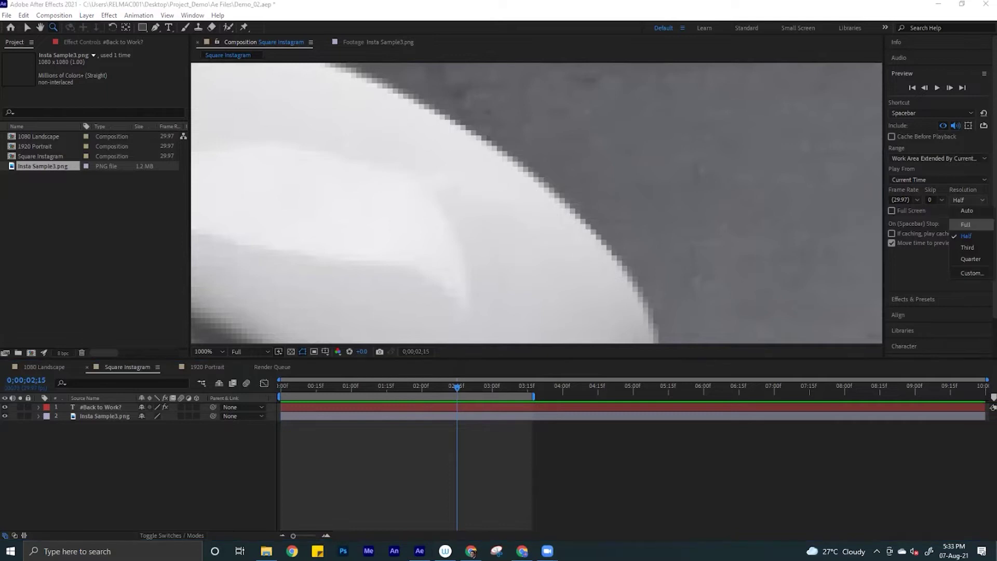
pyautogui.click(967, 223)
pyautogui.moveTo(303, 389); pyautogui.dragTo(235, 388)
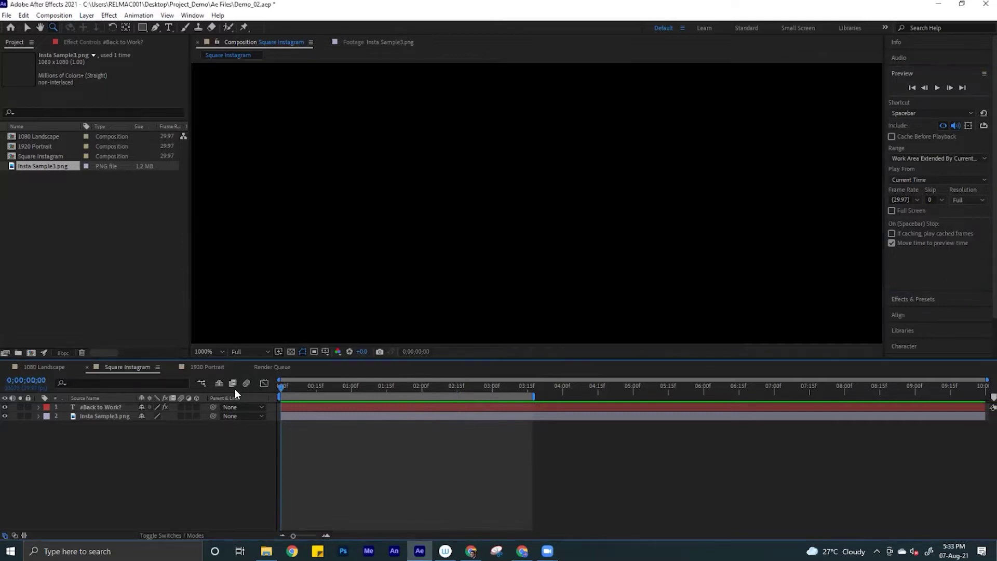
pyautogui.press('space')
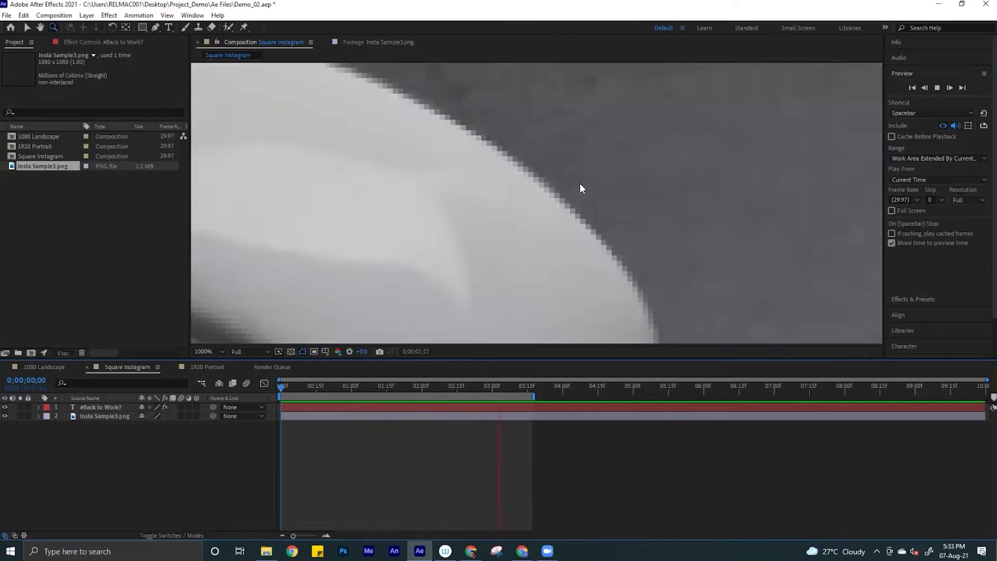
pyautogui.press('space')
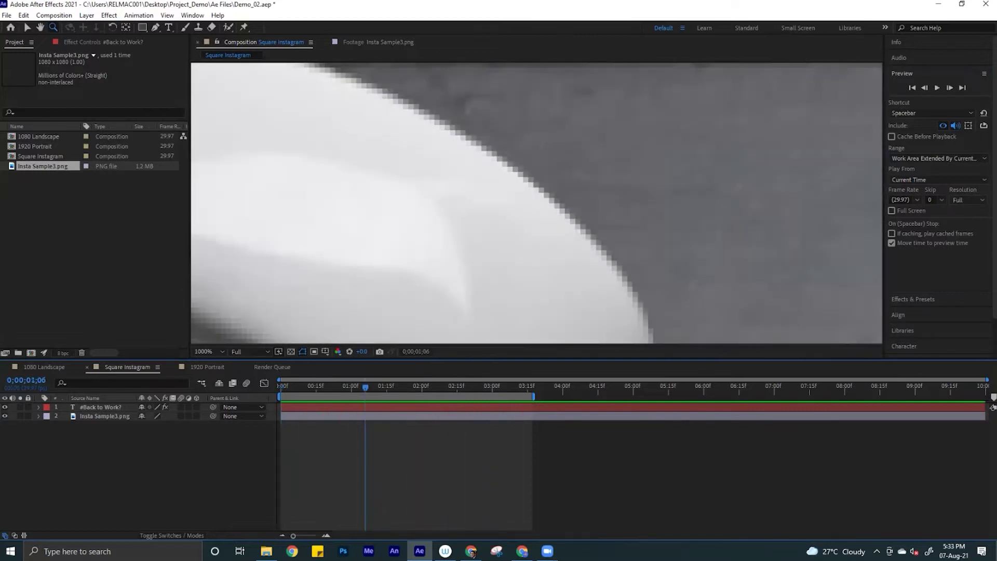
# - Reduce the preview's playback resolution to Quarter
pyautogui.click(968, 200)
pyautogui.click(970, 259)
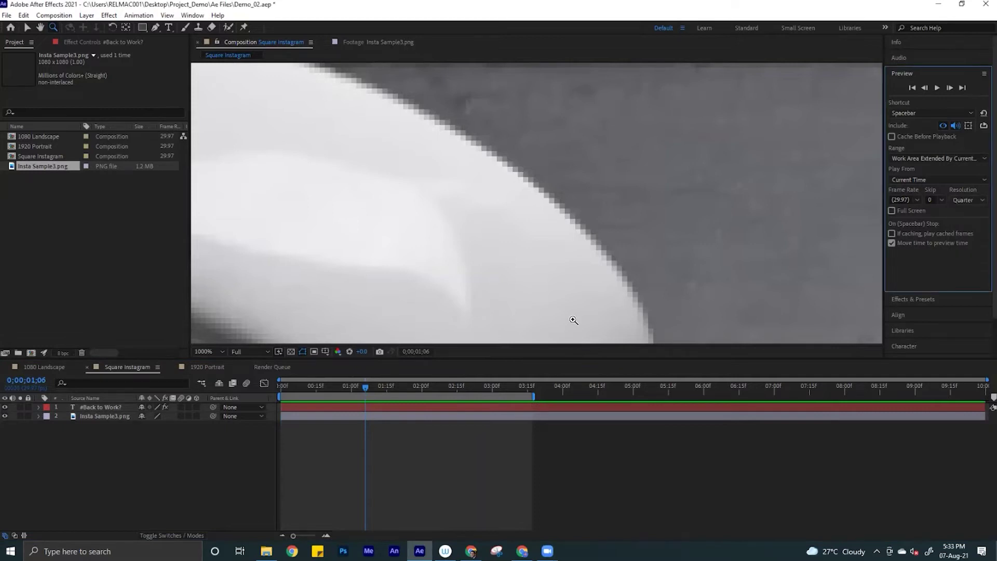
# - Play the preview from the first frame to examine the handle's edge at quarter playback resolution, then reduce the magnification to 50%
pyautogui.moveTo(340, 386); pyautogui.dragTo(231, 391)
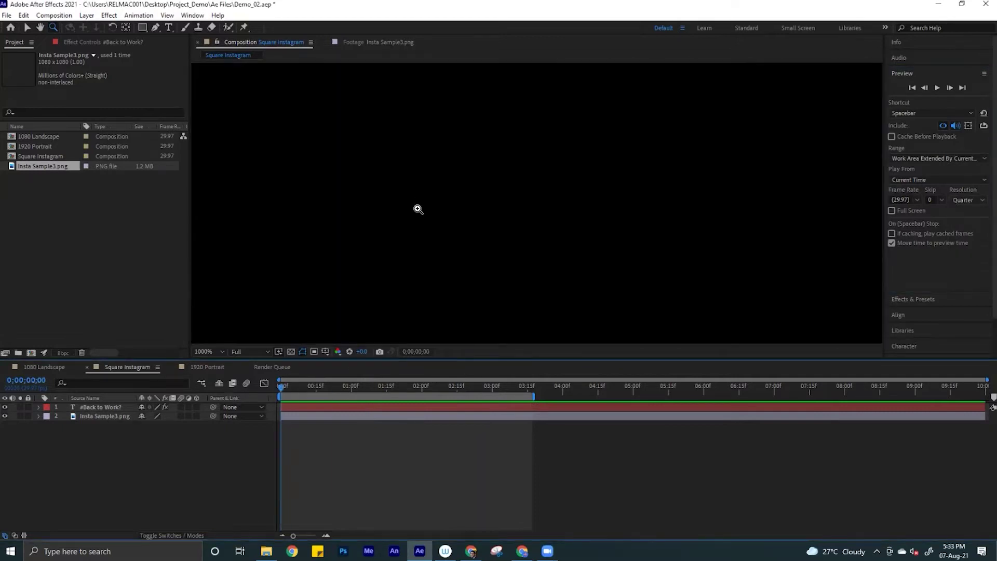
pyautogui.press('space')
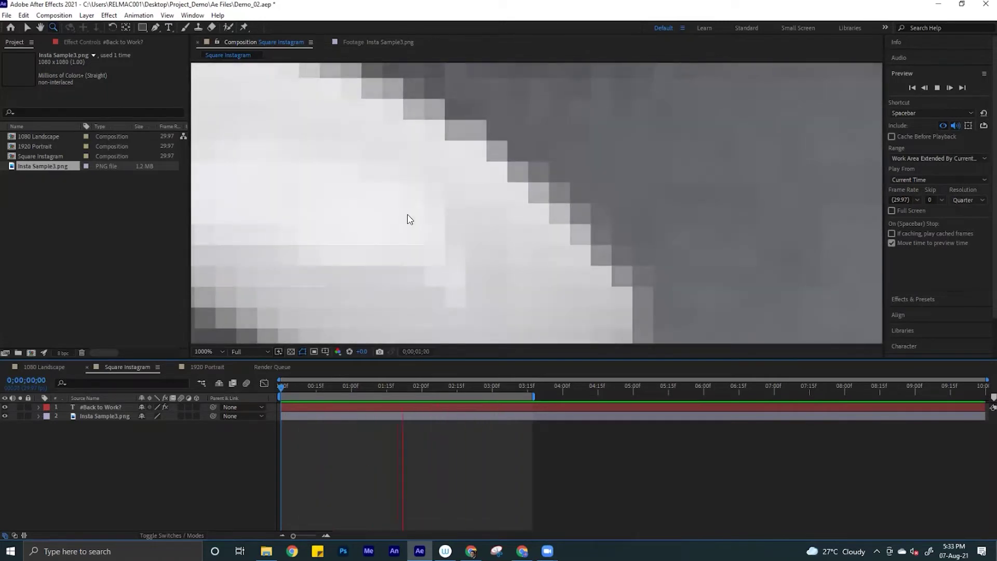
pyautogui.scroll(-3, 407, 219)
pyautogui.scroll(-6, 406, 216)
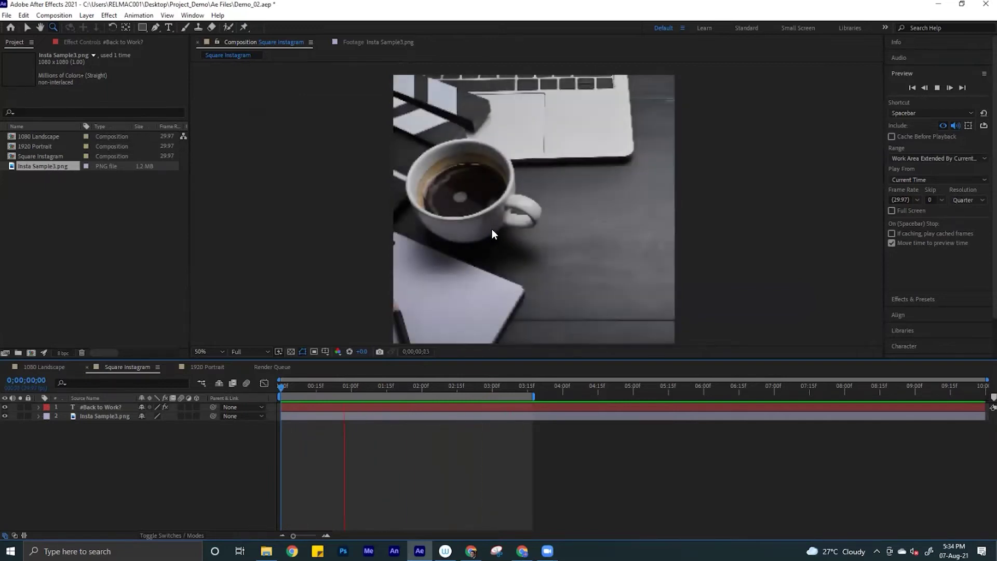
pyautogui.press('space')
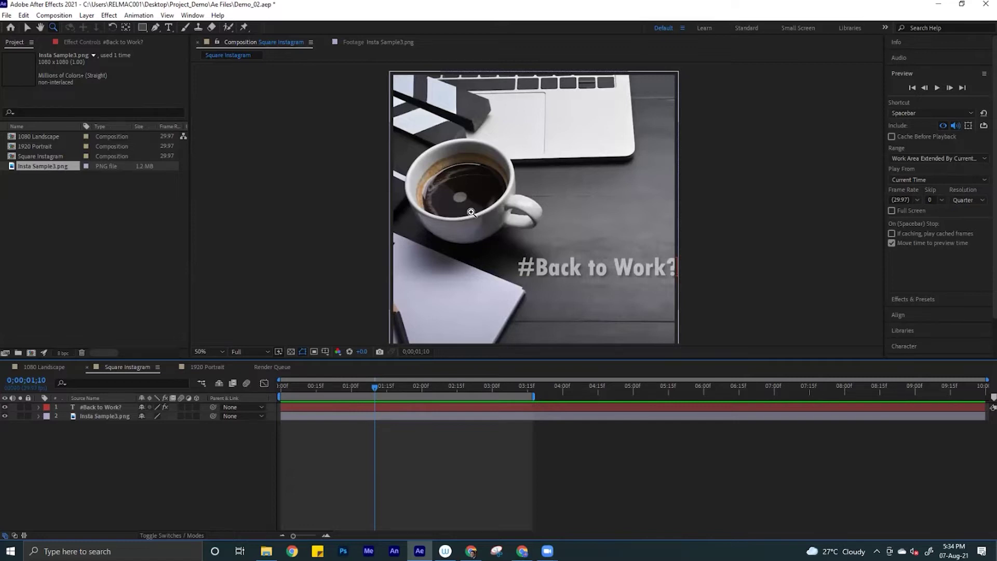
# - Set the composition viewer's resolution to Quarter and the preview's playback resolution to Full, with the playhead at the first frame
pyautogui.click(259, 352)
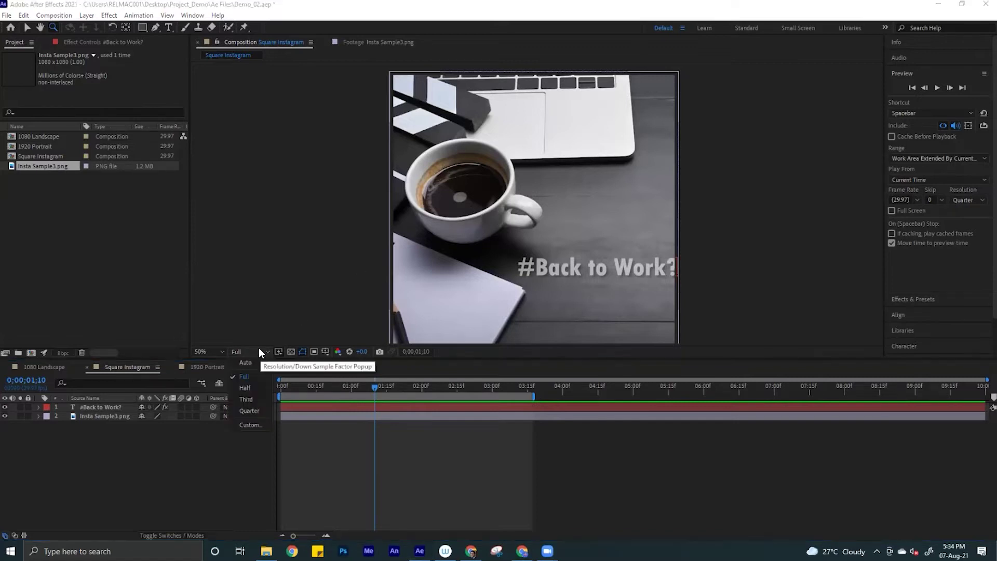
pyautogui.click(249, 411)
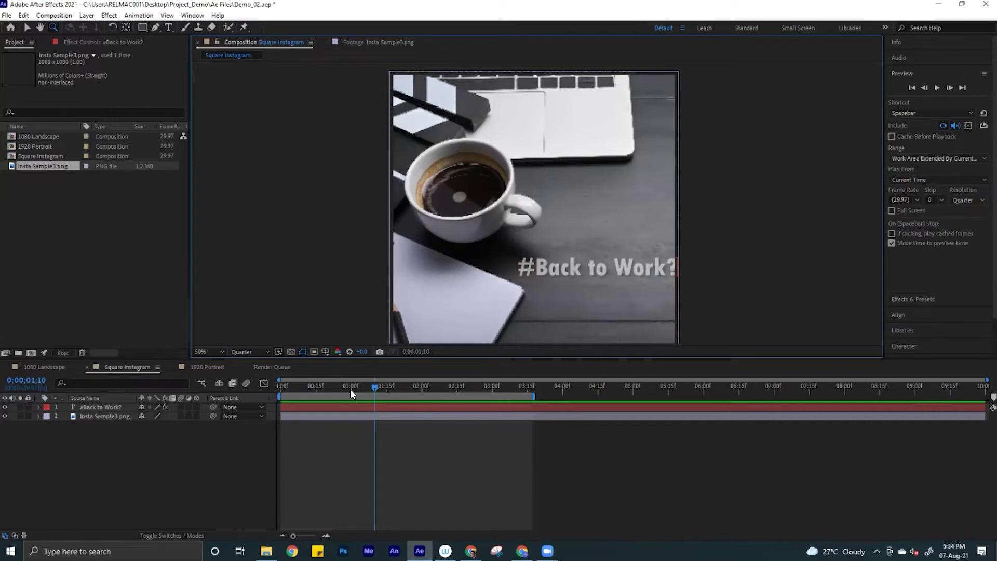
pyautogui.press('Home')
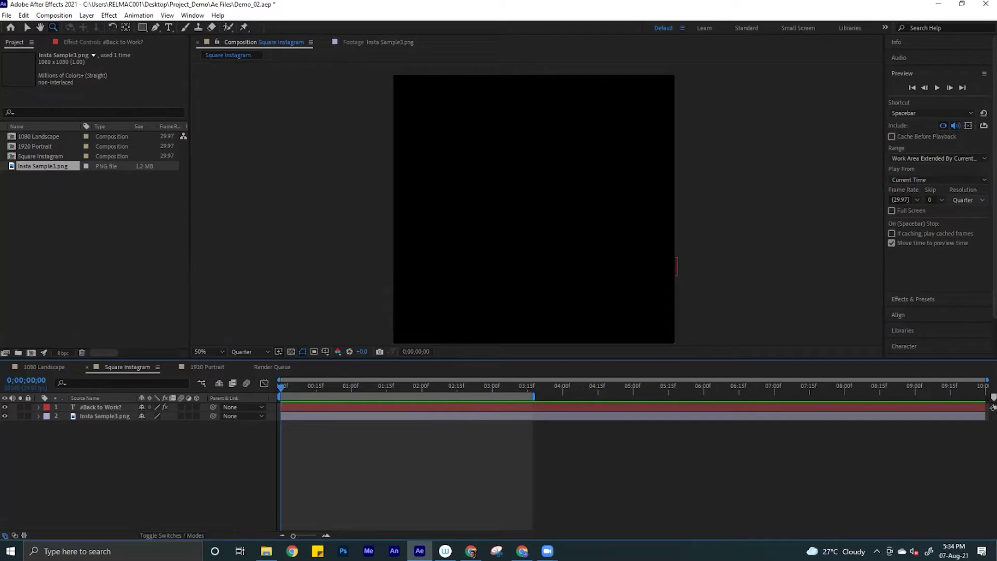
pyautogui.click(967, 200)
pyautogui.click(966, 224)
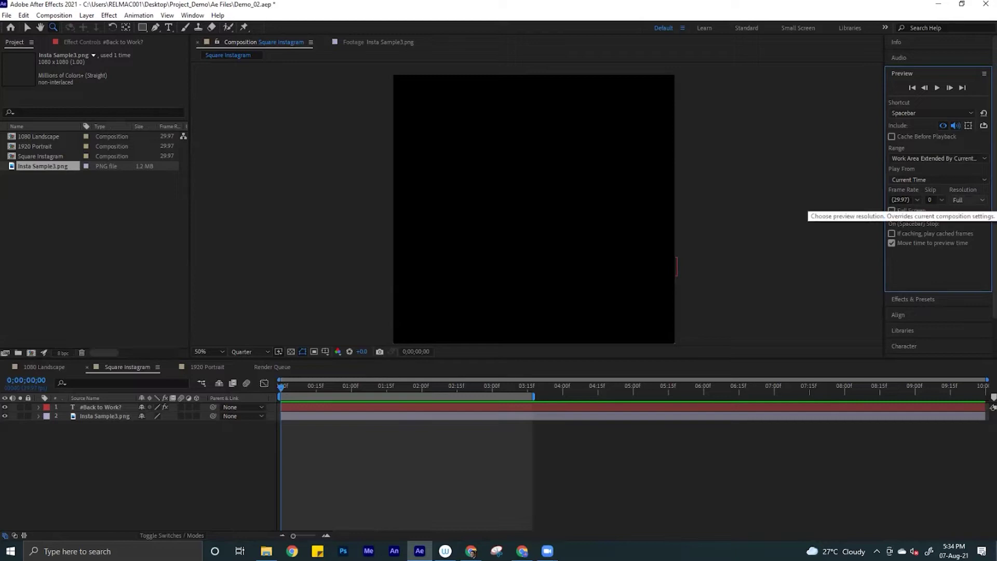
# - Play the preview twice from the first frame to compare full-resolution playback with the quarter-resolution viewer image
pyautogui.press('space')
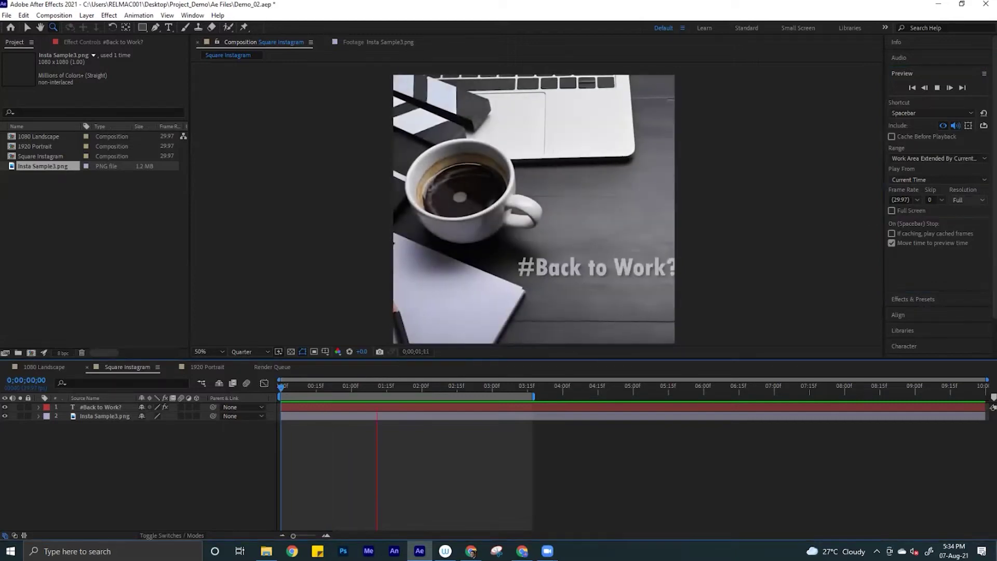
pyautogui.press('space')
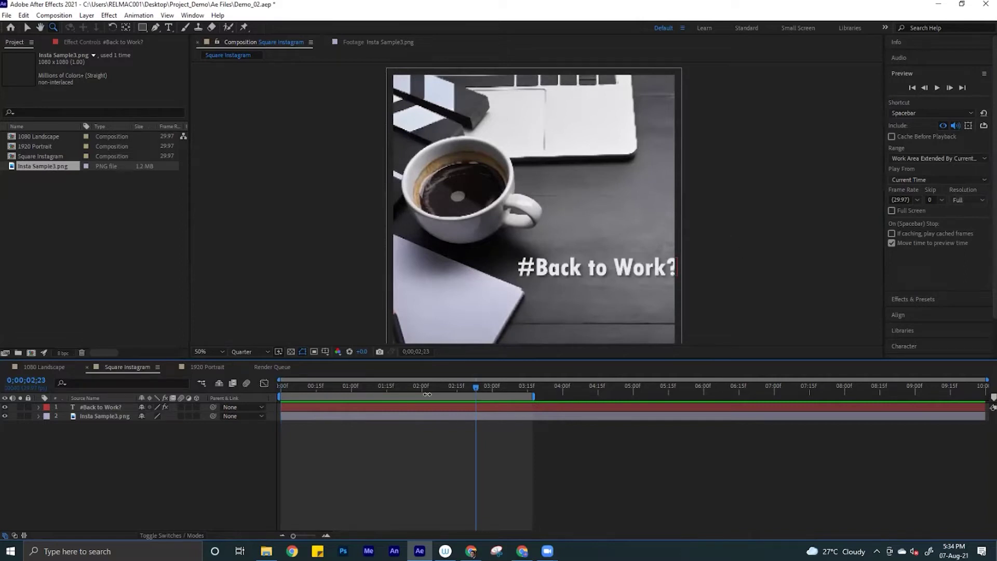
pyautogui.moveTo(287, 384); pyautogui.dragTo(259, 384)
pyautogui.press('space')
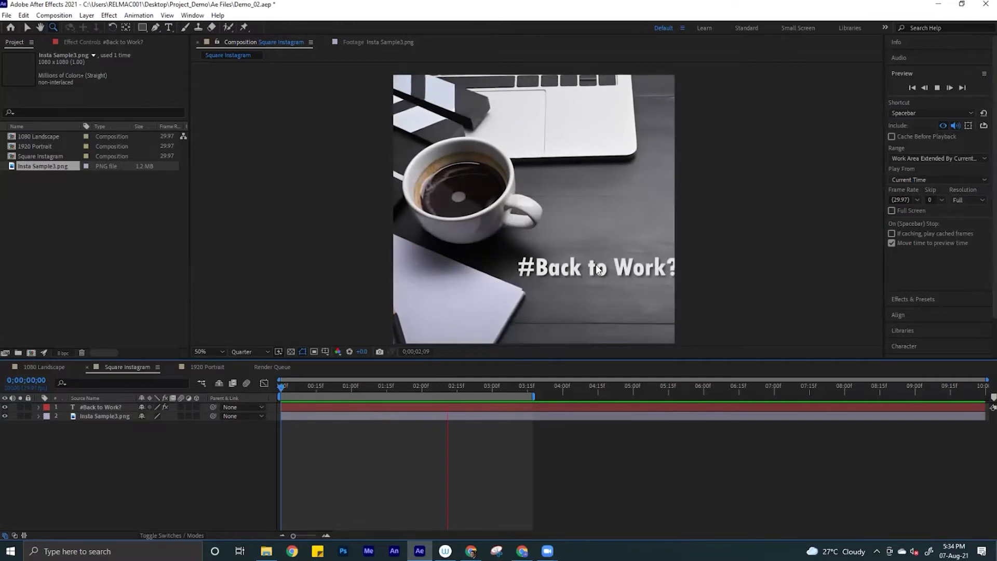
pyautogui.press('space')
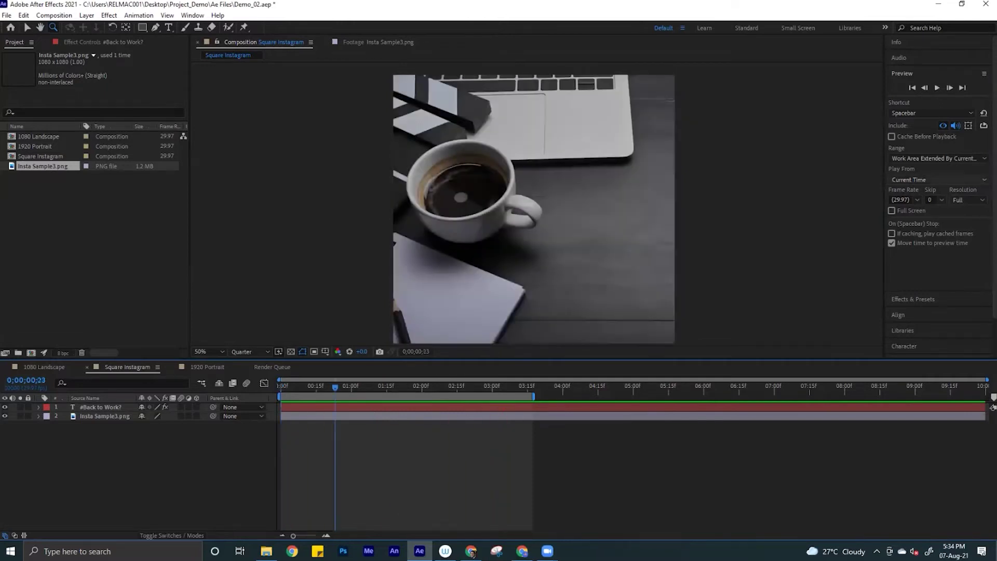
# - Set the preview's playback resolution to Quarter, replay the composition and move the playhead to 0;00;02;01
pyautogui.click(968, 200)
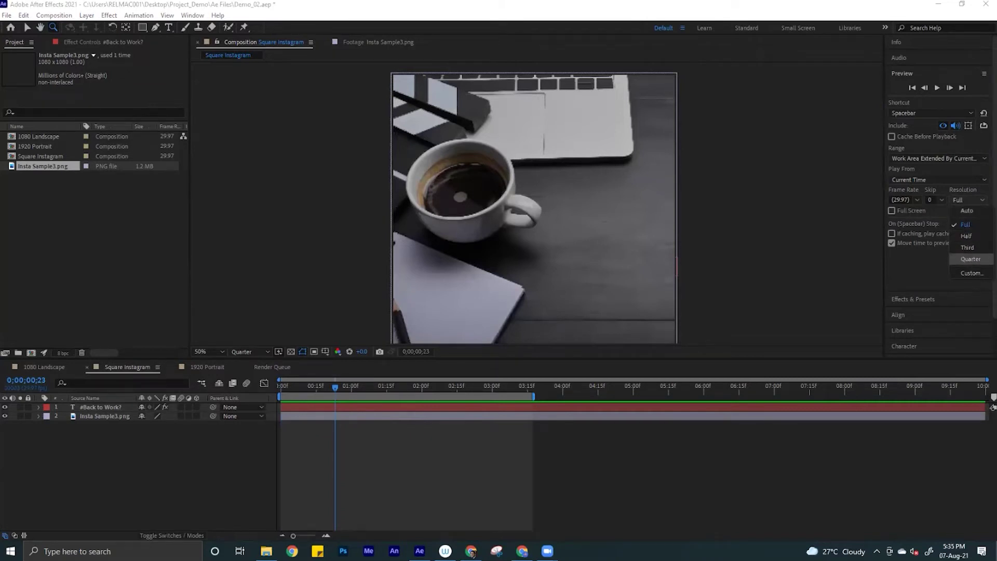
pyautogui.click(971, 258)
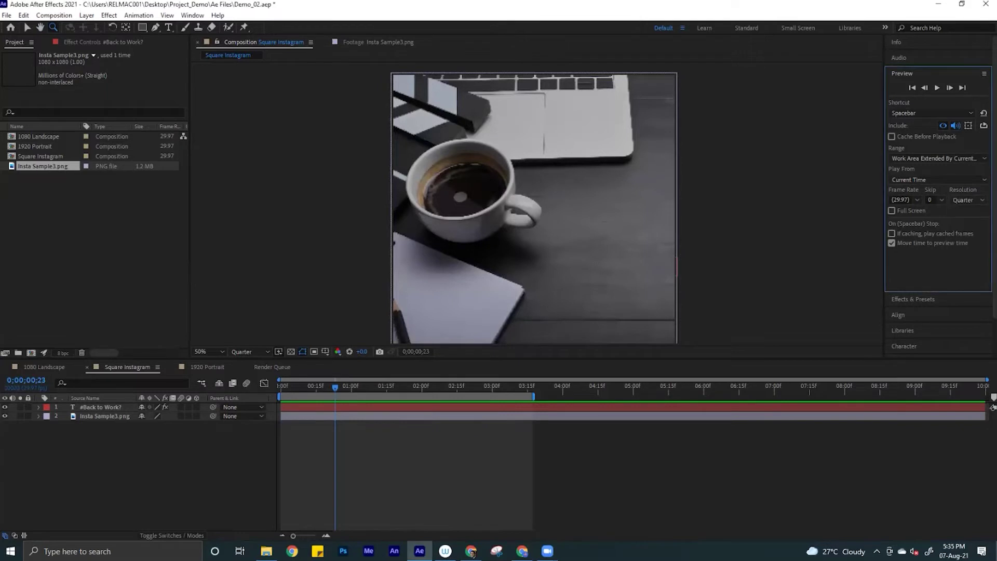
pyautogui.click(331, 364)
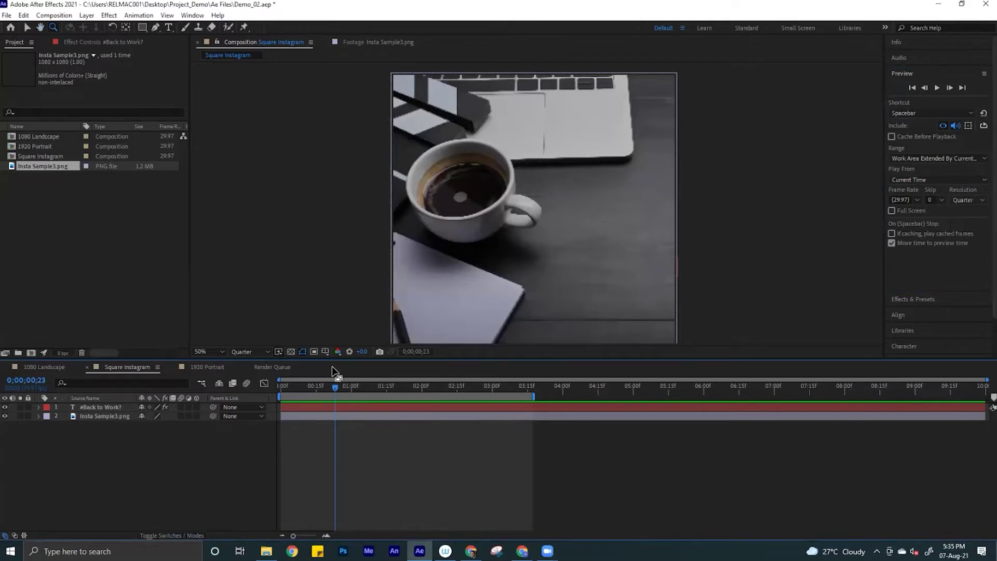
pyautogui.click(347, 384)
pyautogui.press('space')
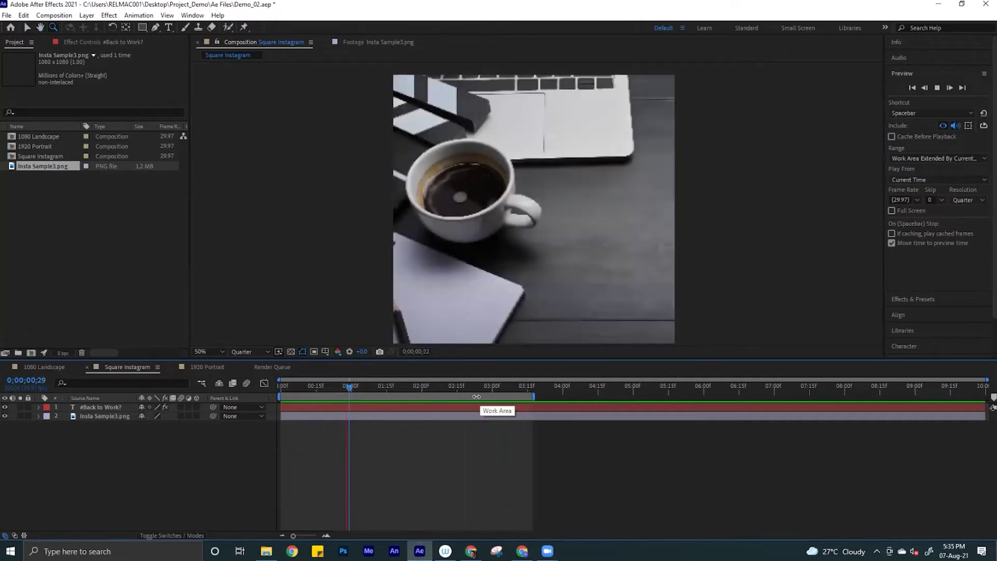
pyautogui.press('space')
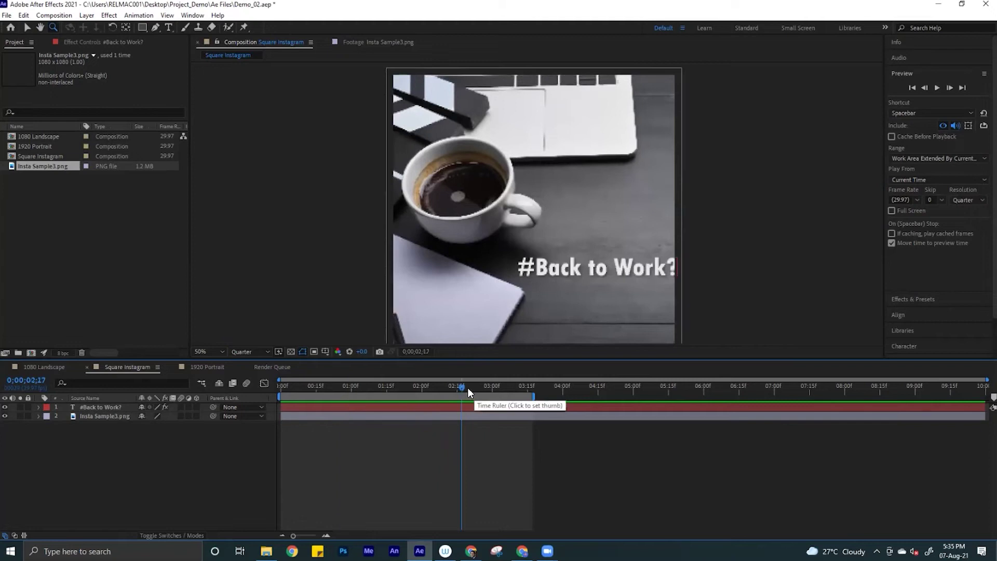
pyautogui.click(280, 391)
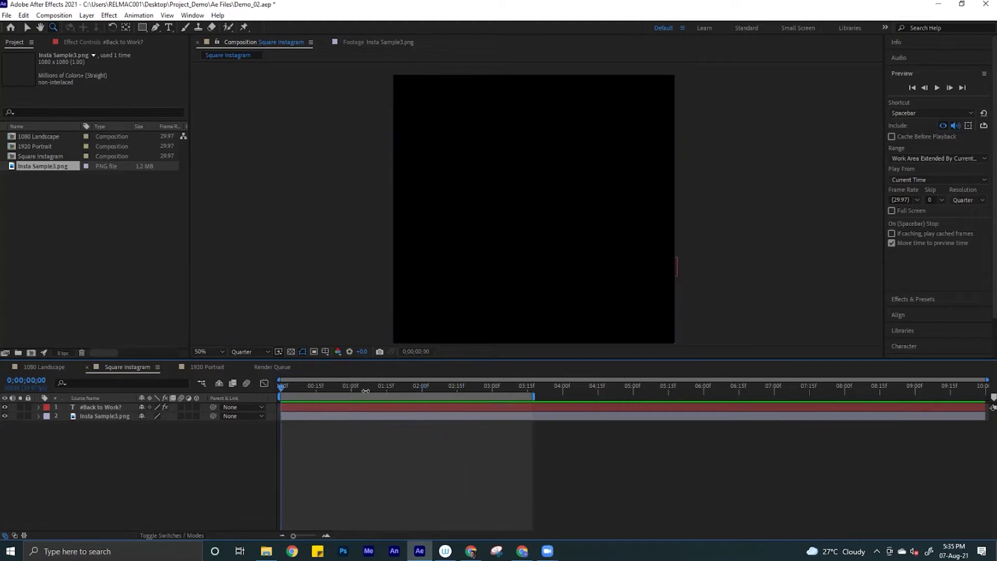
pyautogui.click(425, 384)
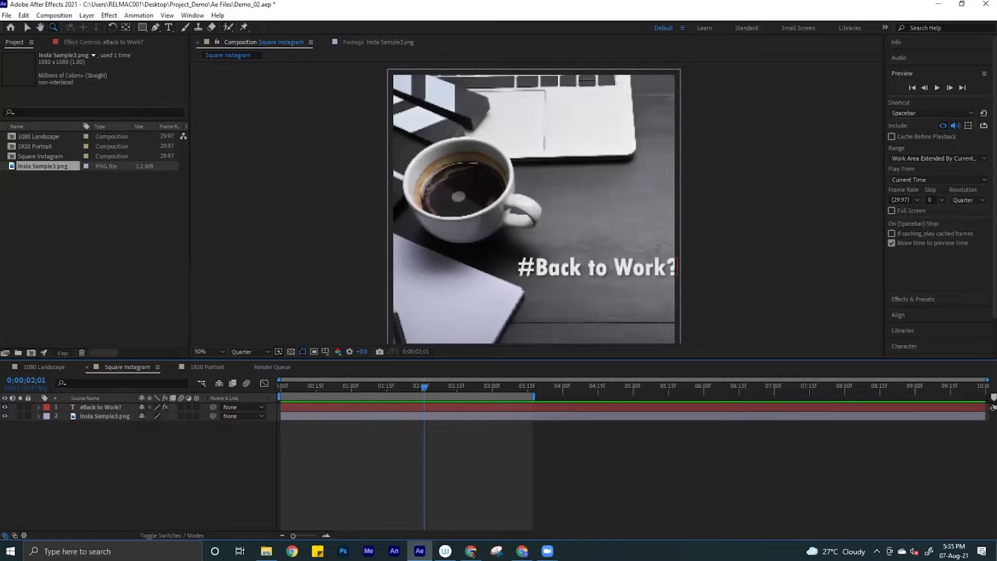
# - Set the preview to skip 5 frames and play from the first frame to examine the motion, then return the playhead to 0;00;00;22
pyautogui.click(934, 200)
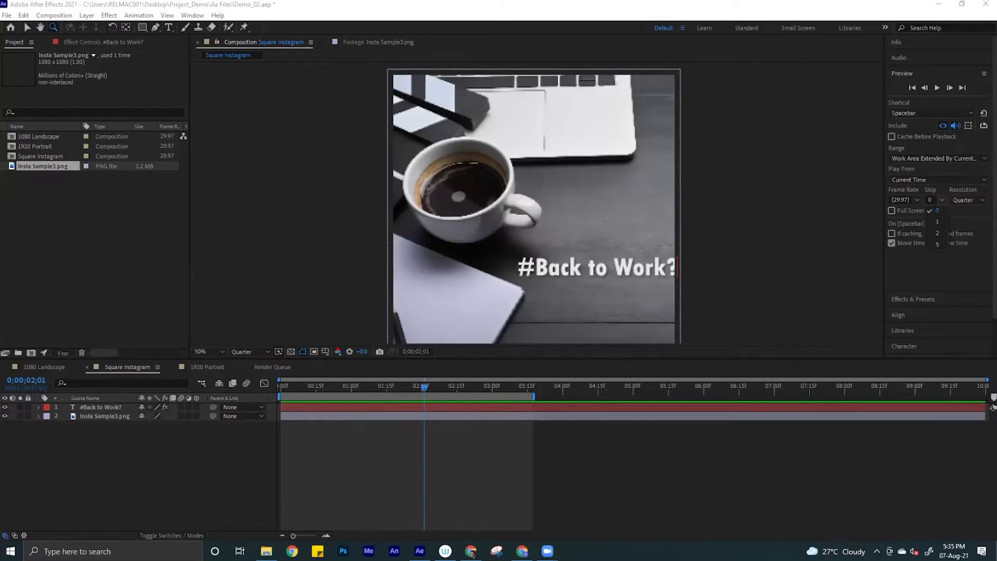
pyautogui.click(676, 286)
pyautogui.click(272, 383)
pyautogui.moveTo(281, 384); pyautogui.dragTo(229, 390)
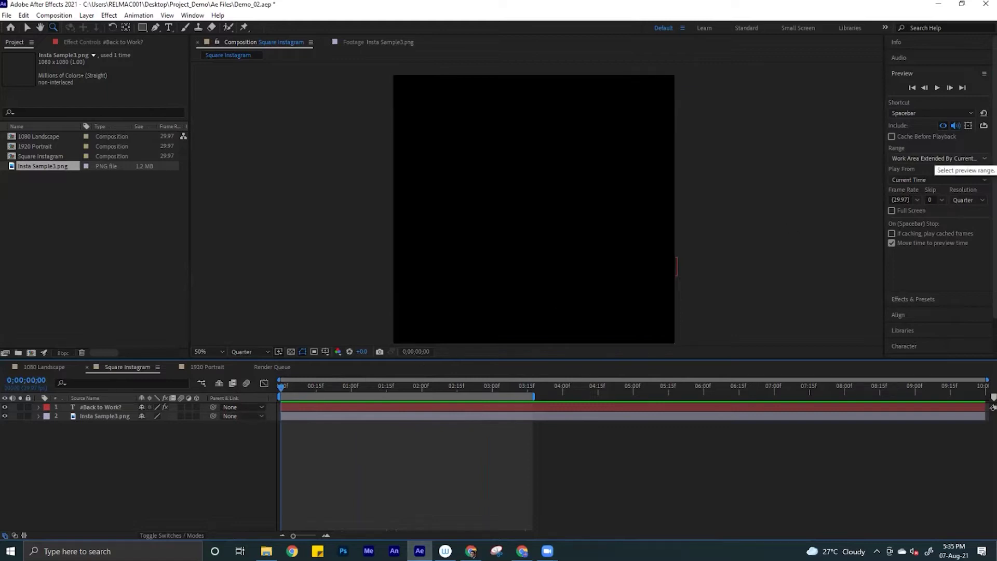
pyautogui.click(941, 200)
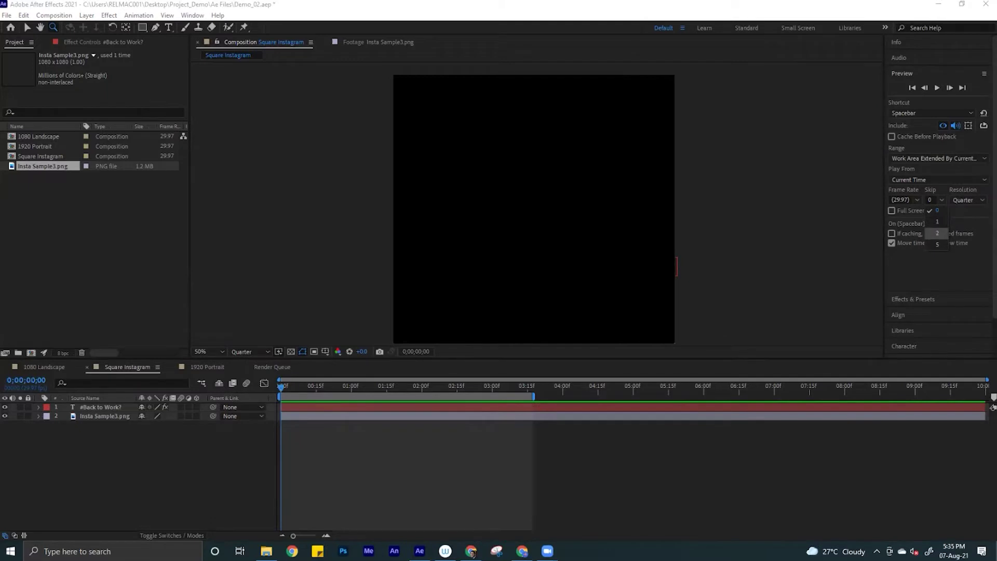
pyautogui.click(937, 244)
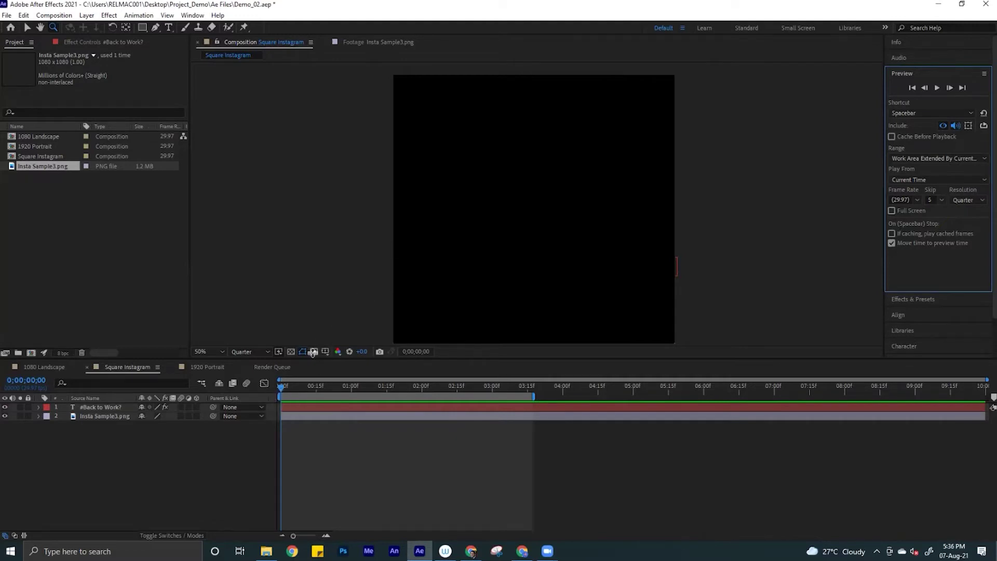
pyautogui.click(295, 398)
pyautogui.press('space')
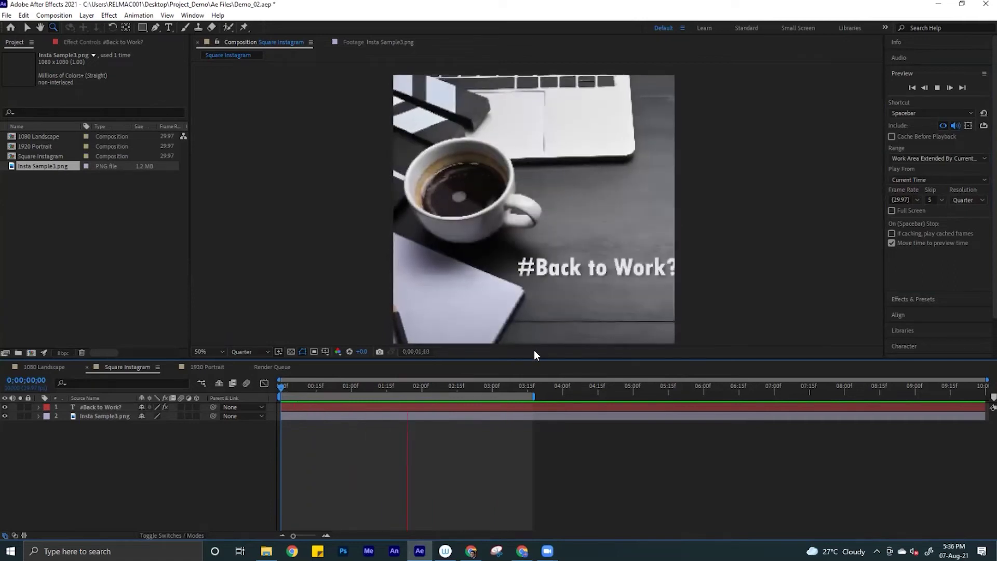
pyautogui.press('space')
pyautogui.moveTo(475, 385); pyautogui.dragTo(330, 384)
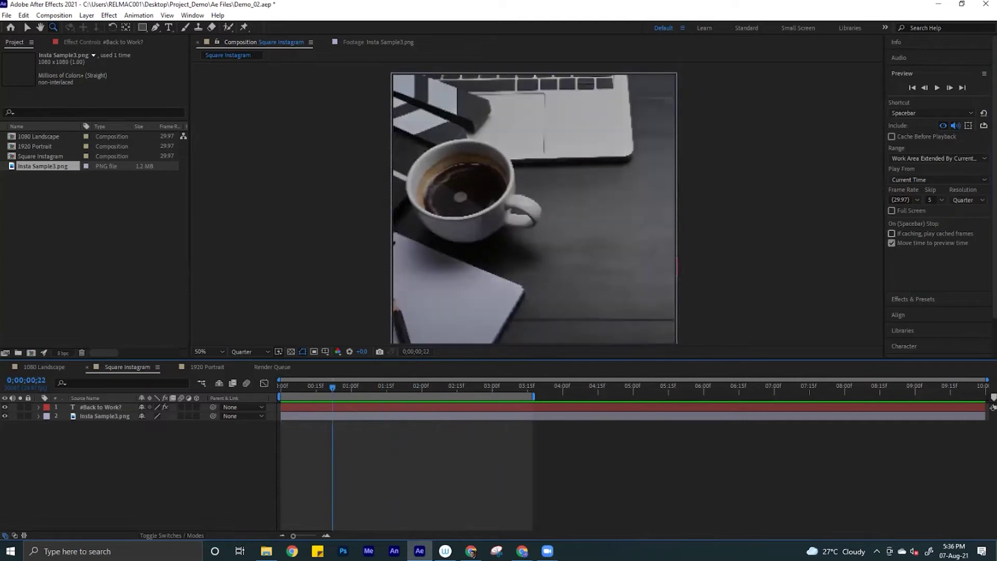
# - Reduce the preview's frame skip to 2 and replay from the first frame to compare the motion
pyautogui.click(935, 200)
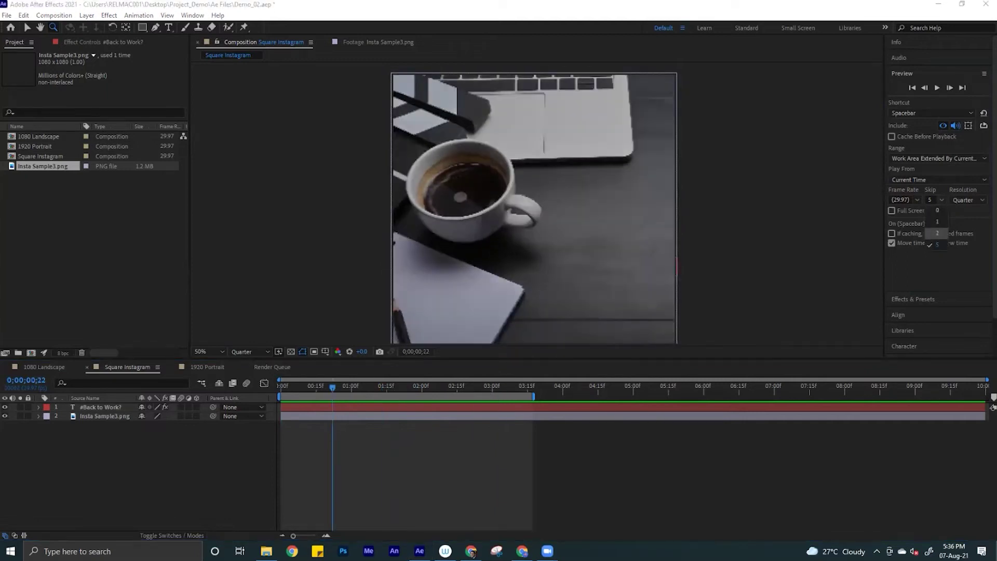
pyautogui.click(936, 233)
pyautogui.click(241, 390)
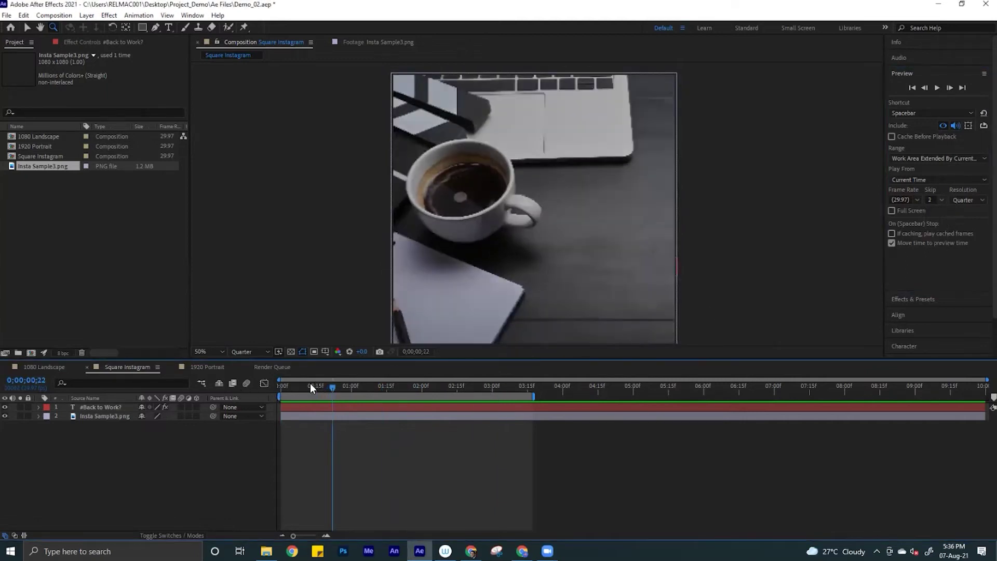
pyautogui.moveTo(310, 387); pyautogui.dragTo(266, 394)
pyautogui.press('space')
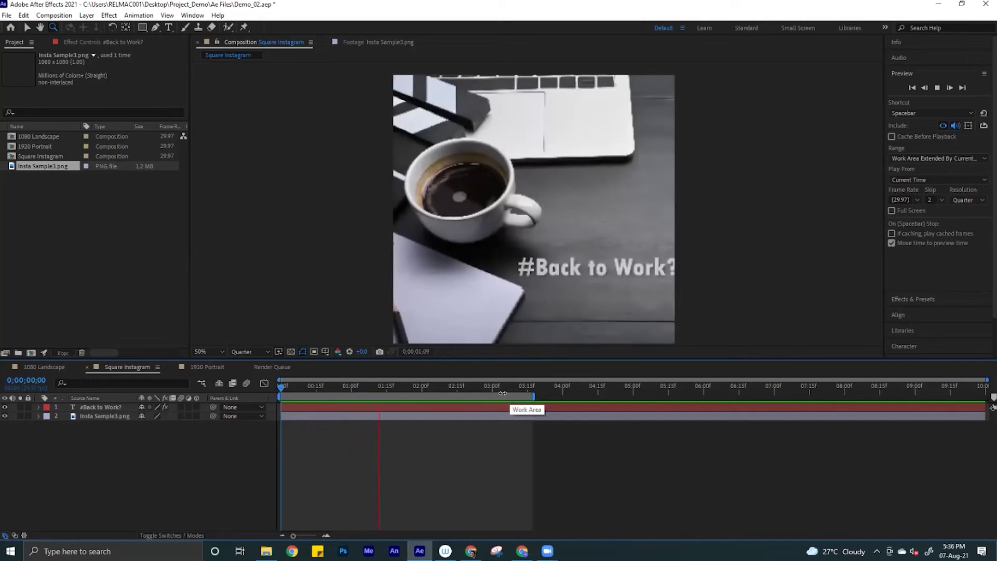
pyautogui.press('space')
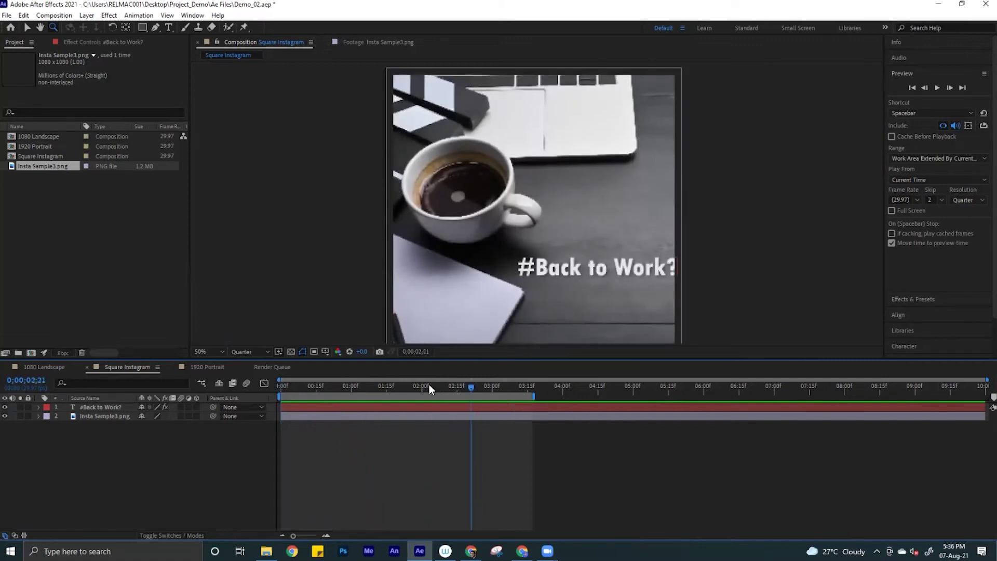
# - Return the playhead to the first frame and set the preview's frame skip to 0
pyautogui.press('Home')
pyautogui.click(941, 200)
pyautogui.click(934, 210)
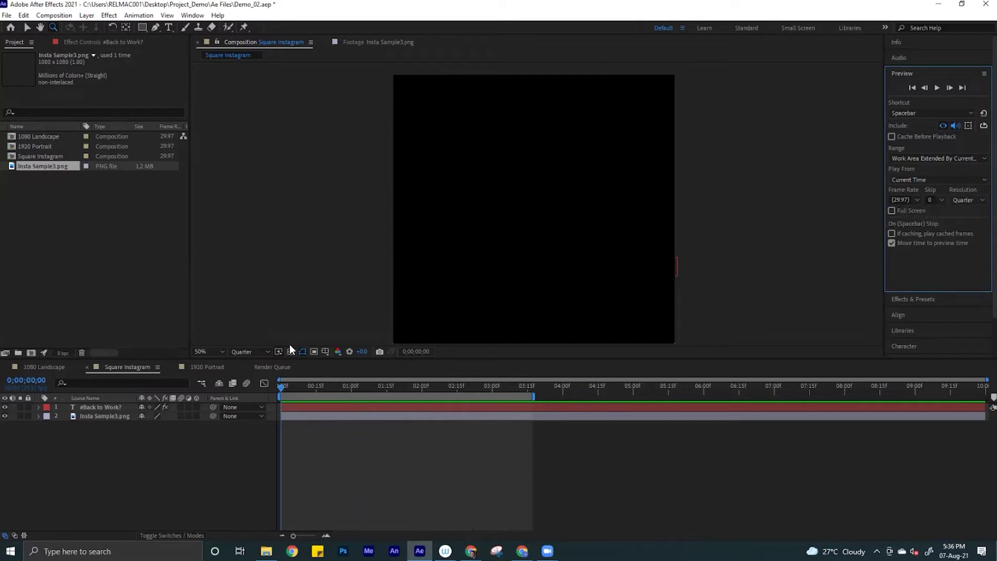
# - Choose Adaptive Resolution for fast previews and scrub the timeline from the start to 0;00;00;23
pyautogui.click(279, 352)
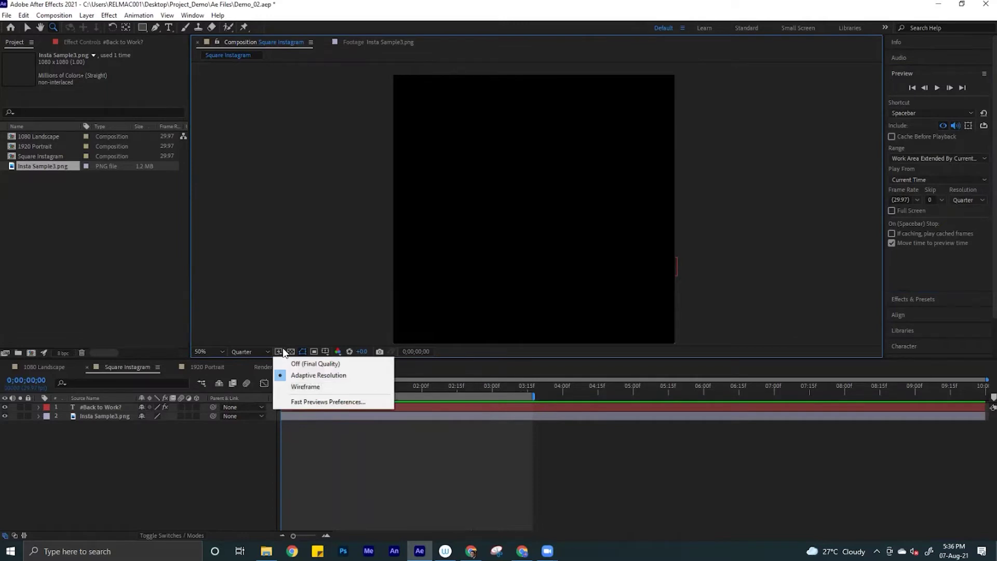
pyautogui.click(327, 374)
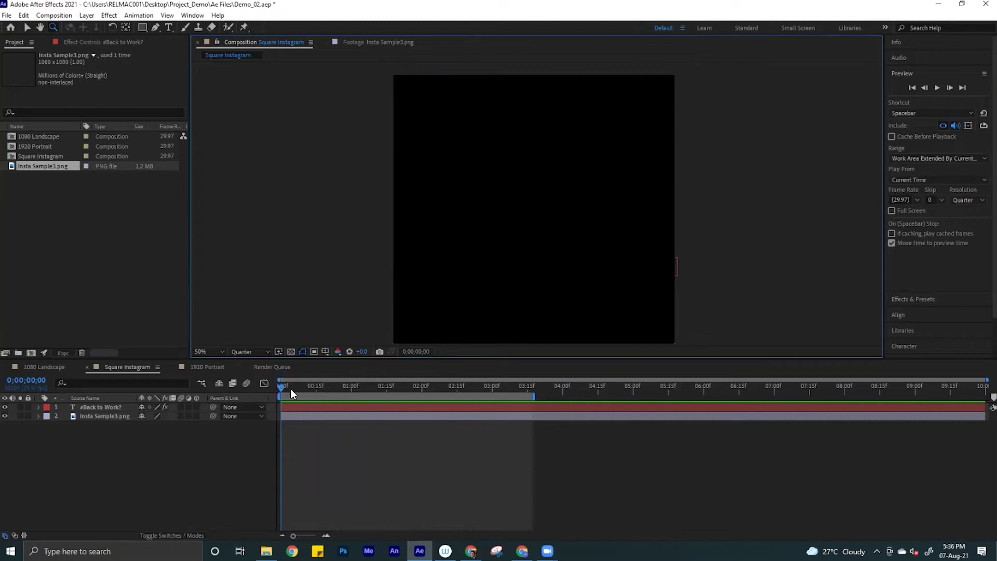
pyautogui.moveTo(303, 390); pyautogui.dragTo(337, 385)
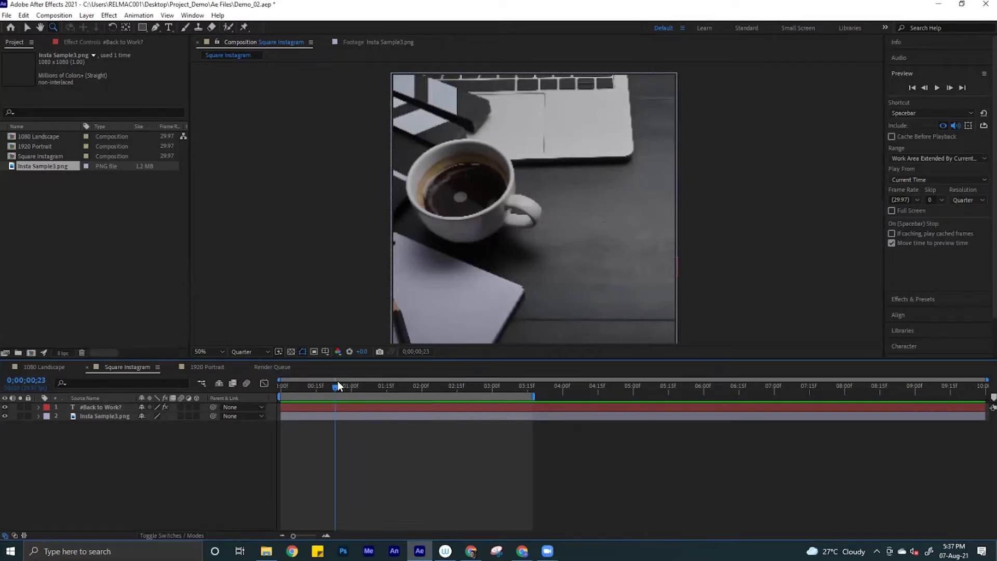
# - Switch the viewer's fast previews mode to Off (Final Quality)
pyautogui.click(279, 352)
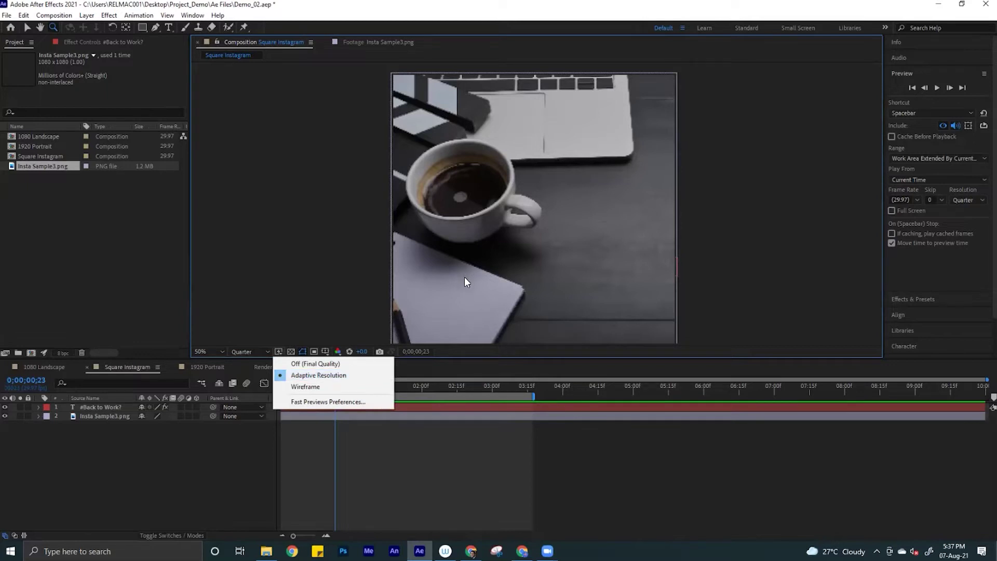
pyautogui.click(341, 365)
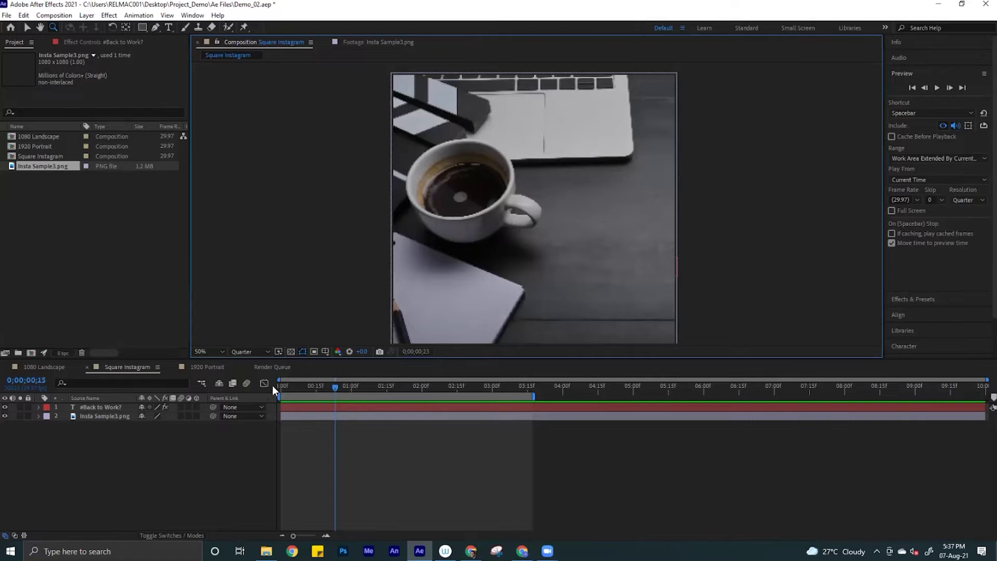
# - Replay the Square Instagram composition from the first frame and set the preview's resolution to Full
pyautogui.press('Home')
pyautogui.press('space')
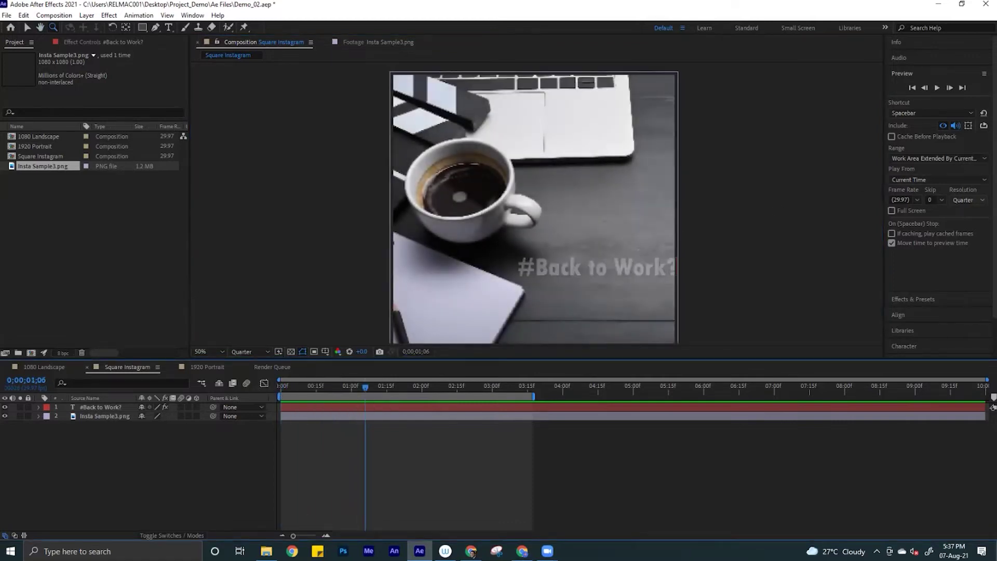
pyautogui.click(966, 200)
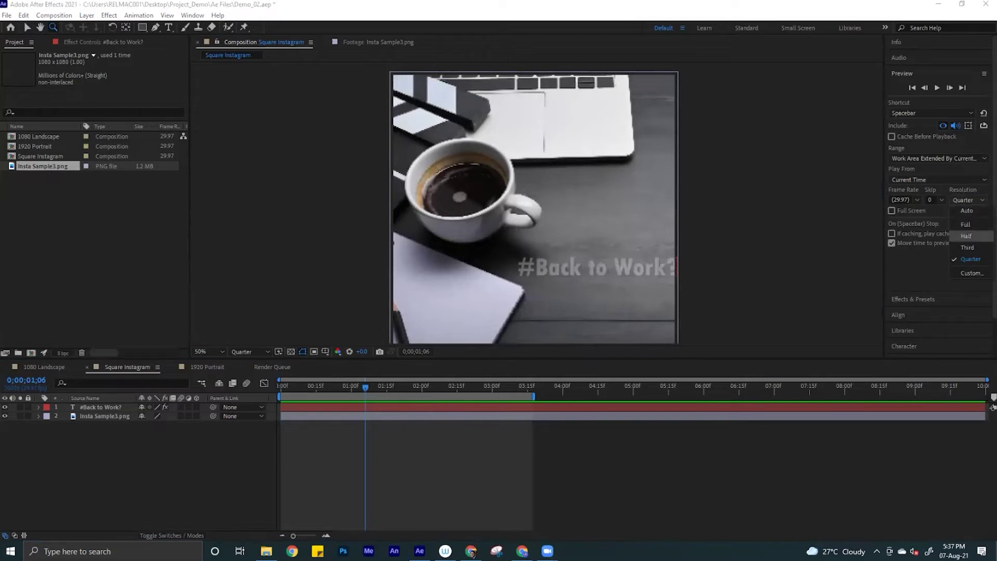
pyautogui.click(965, 224)
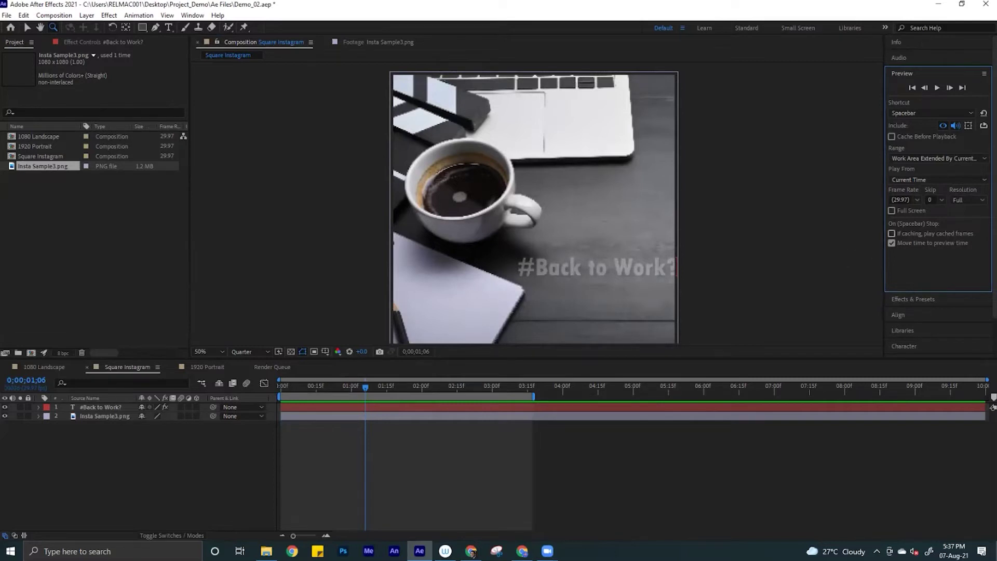
# - Enable Full Screen for previews and play the composition full screen, stopping once the text has been shown
pyautogui.click(891, 211)
pyautogui.press('space')
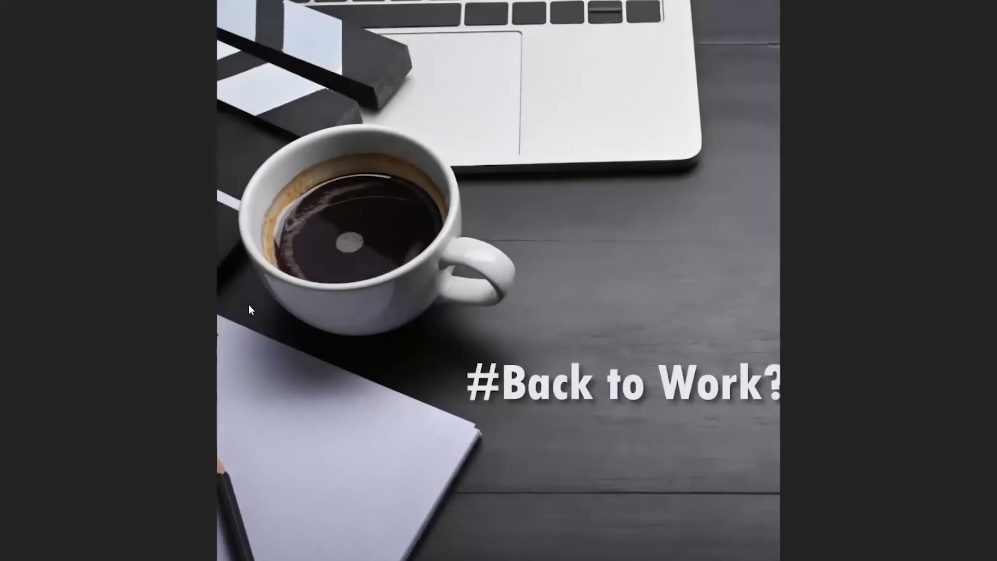
pyautogui.press('space')
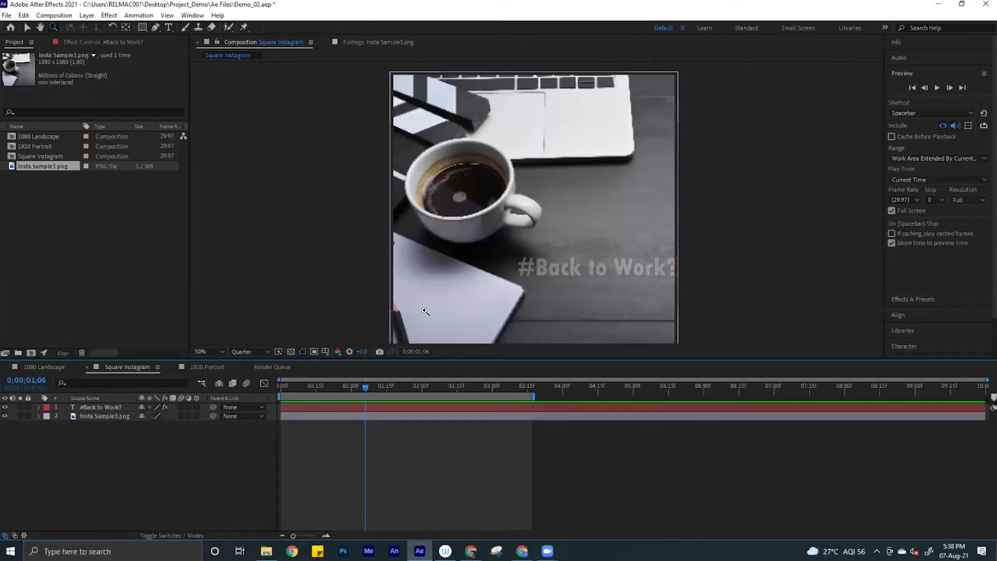
# - Examine the composition's image quality in the viewer at magnifications between 25% and 200%
pyautogui.scroll(1, 424, 310)
pyautogui.scroll(-2, 424, 310)
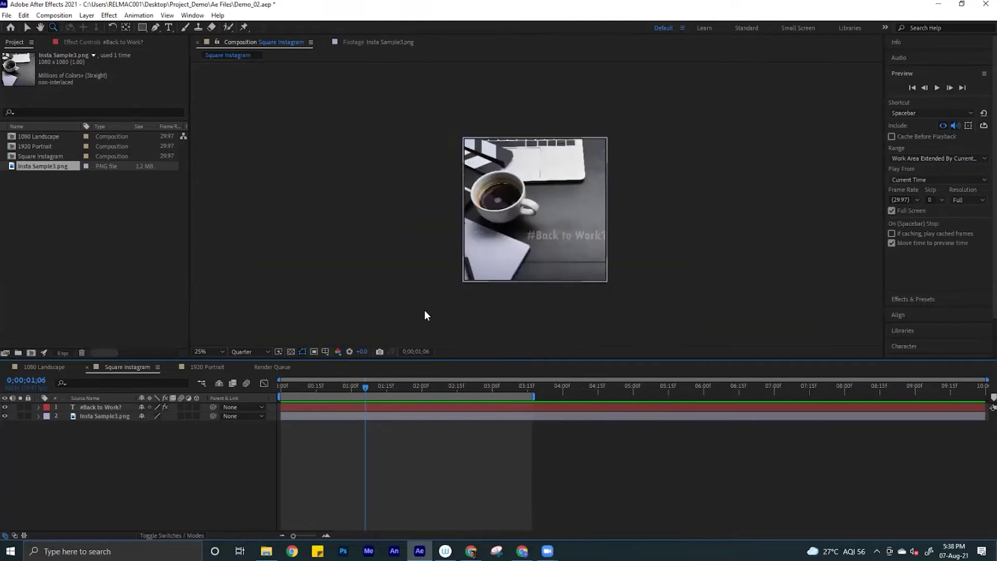
pyautogui.scroll(1, 425, 310)
pyautogui.click(220, 351)
pyautogui.click(218, 349)
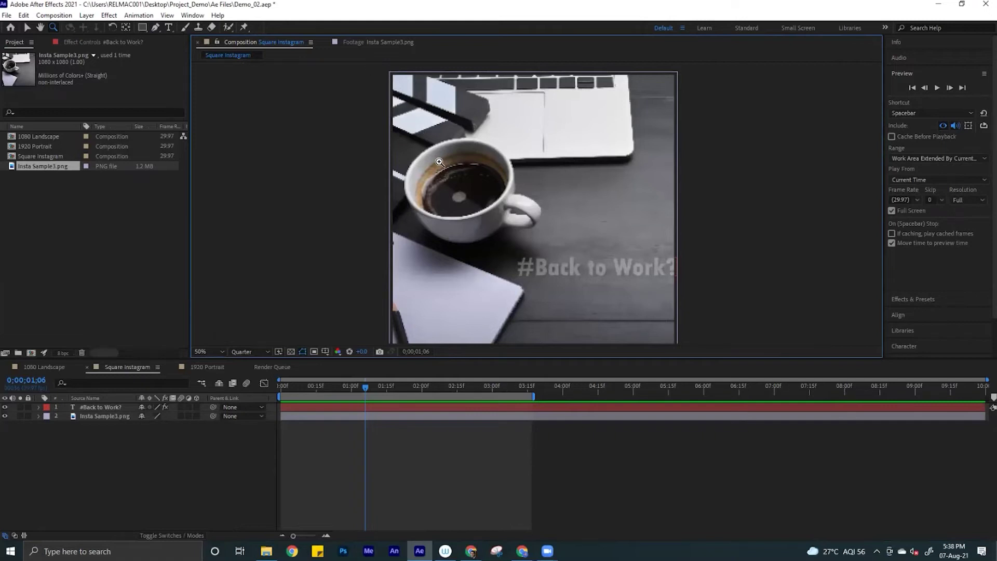
pyautogui.scroll(-4, 439, 162)
pyautogui.scroll(6, 440, 162)
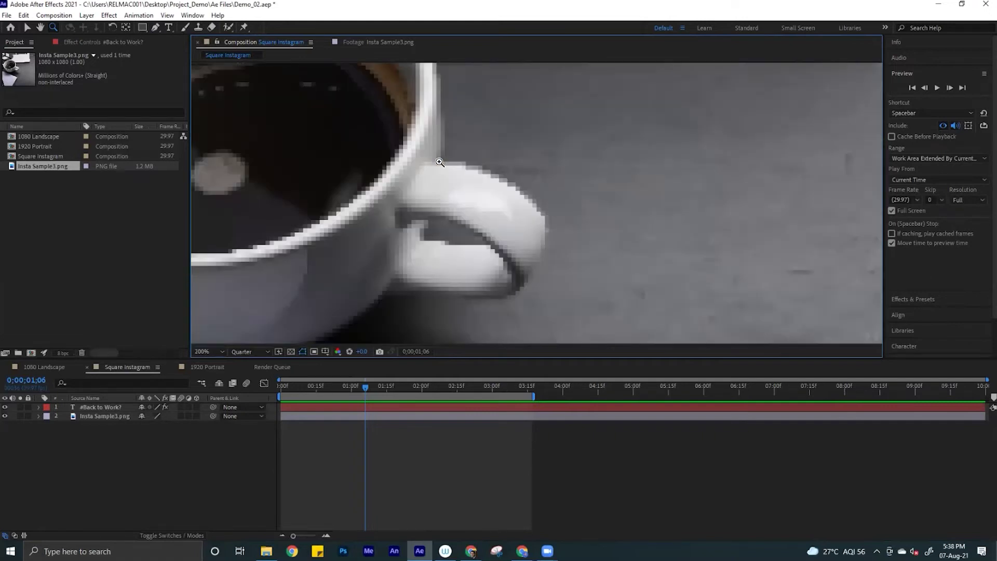
pyautogui.scroll(-5, 439, 162)
pyautogui.scroll(2, 440, 162)
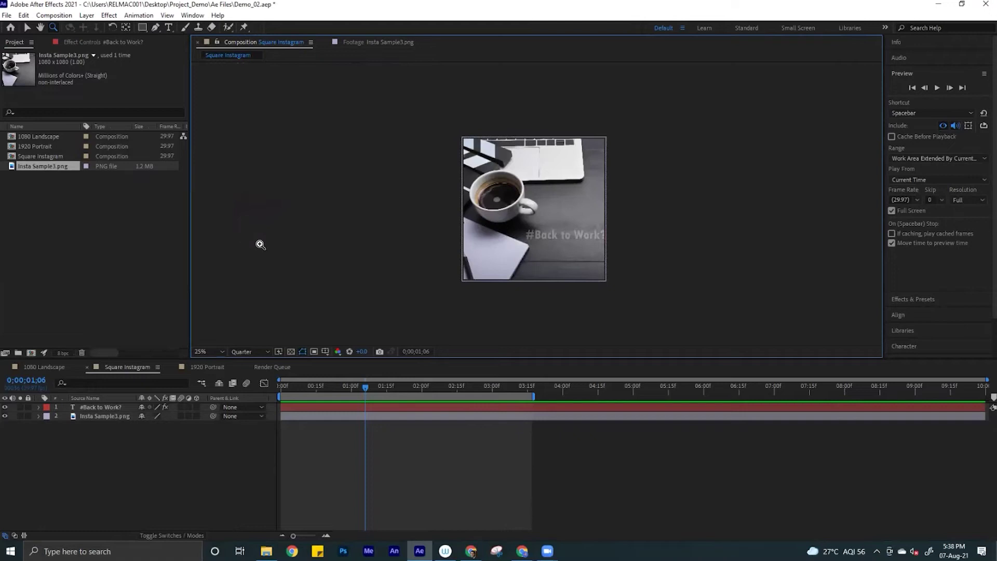
# - Return the playhead to the first frame and scrub the timeline to 0;00;00;21
pyautogui.moveTo(314, 389); pyautogui.dragTo(261, 425)
pyautogui.moveTo(309, 387); pyautogui.dragTo(281, 388)
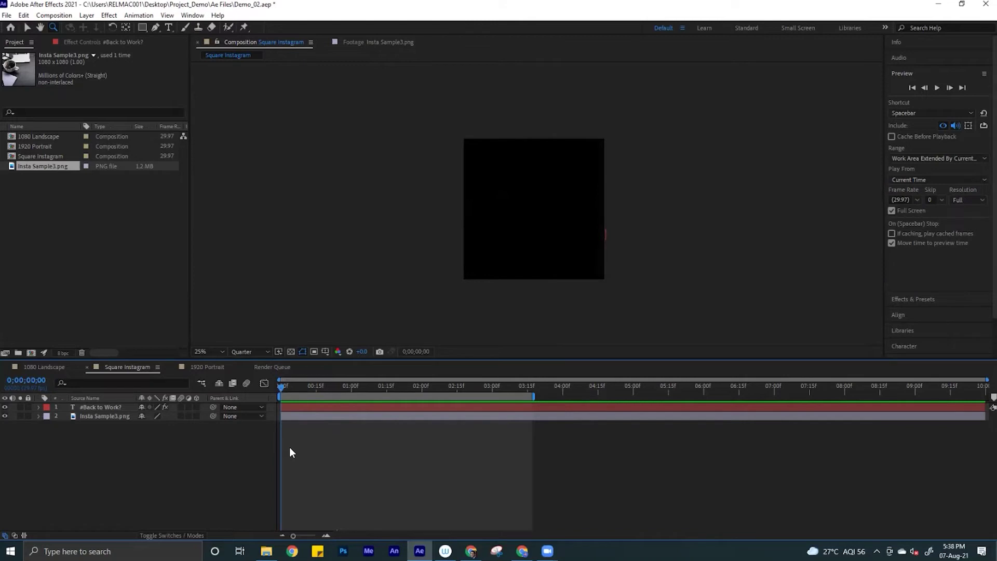
pyautogui.moveTo(283, 385); pyautogui.dragTo(330, 386)
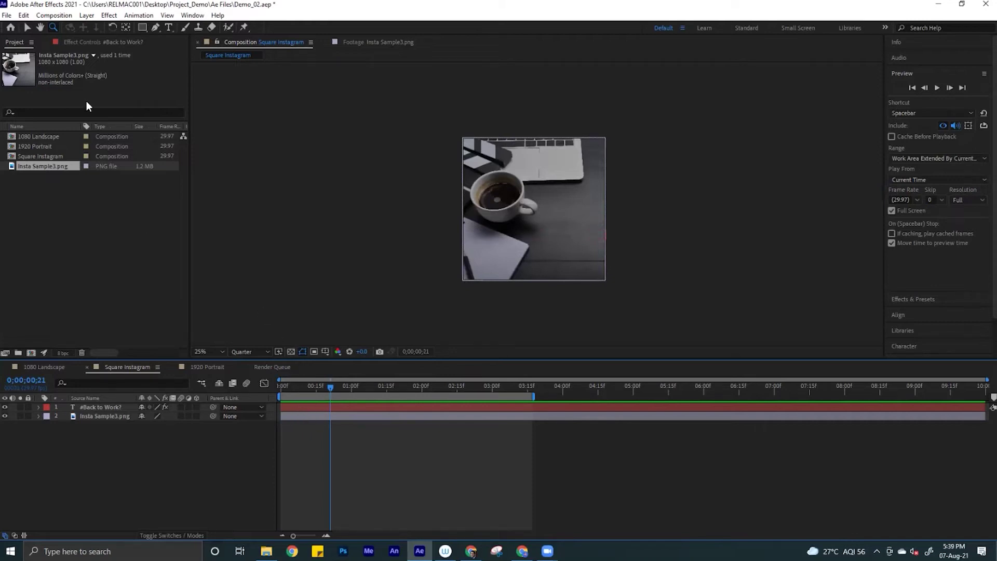
# - Open the Media & Disk Cache preferences
pyautogui.click(24, 15)
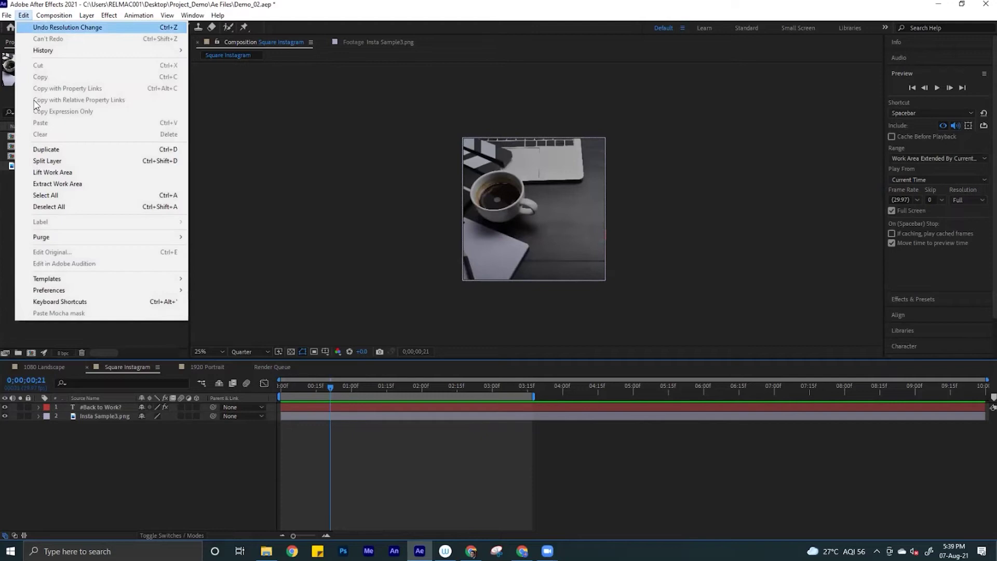
pyautogui.moveTo(92, 290)
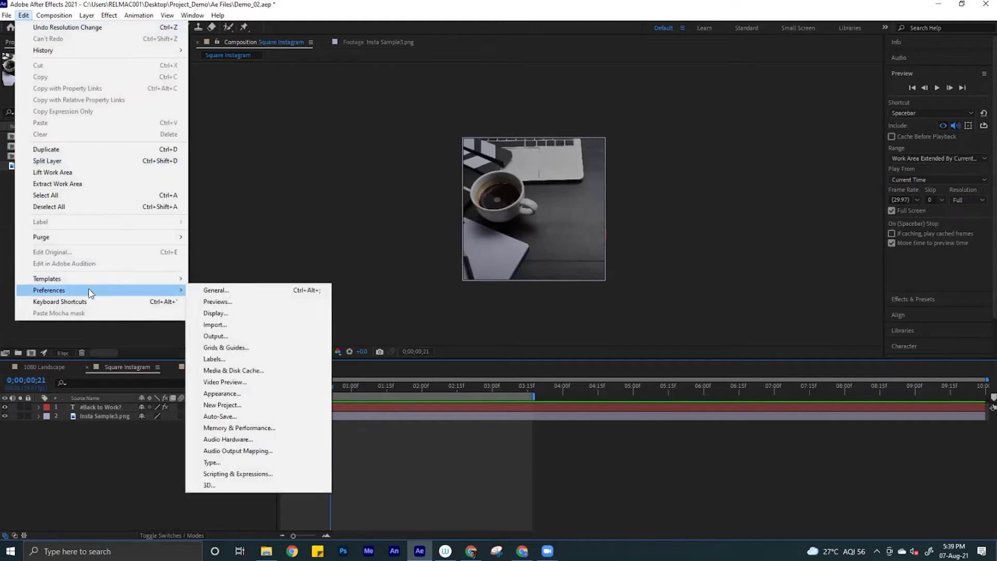
pyautogui.click(230, 290)
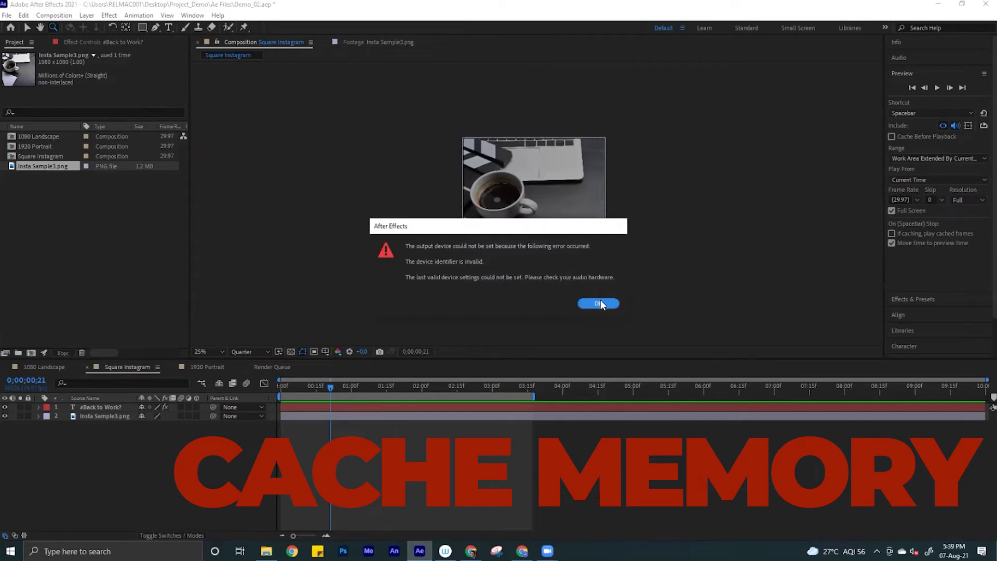
pyautogui.click(599, 303)
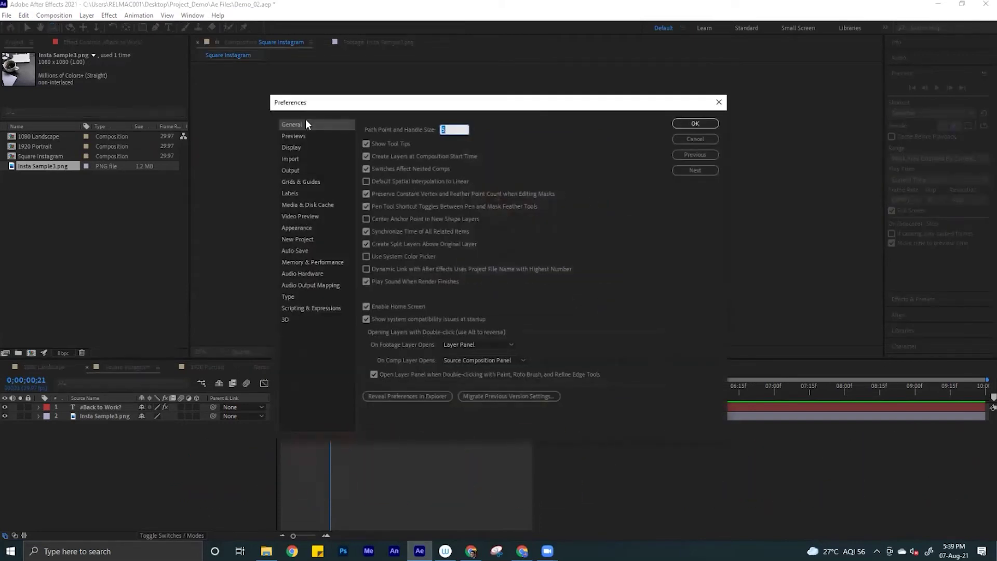
pyautogui.moveTo(366, 102); pyautogui.dragTo(422, 100)
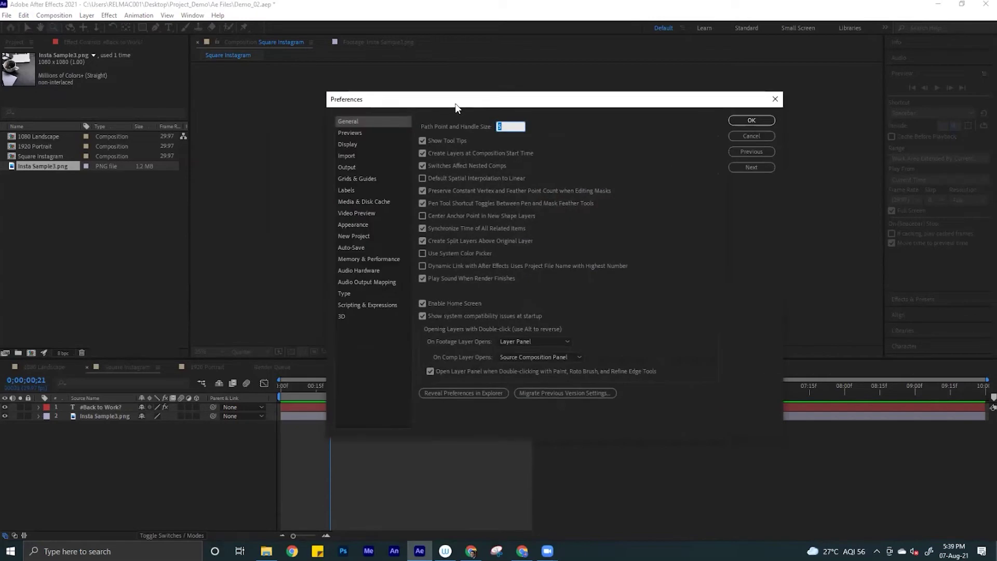
pyautogui.click(369, 199)
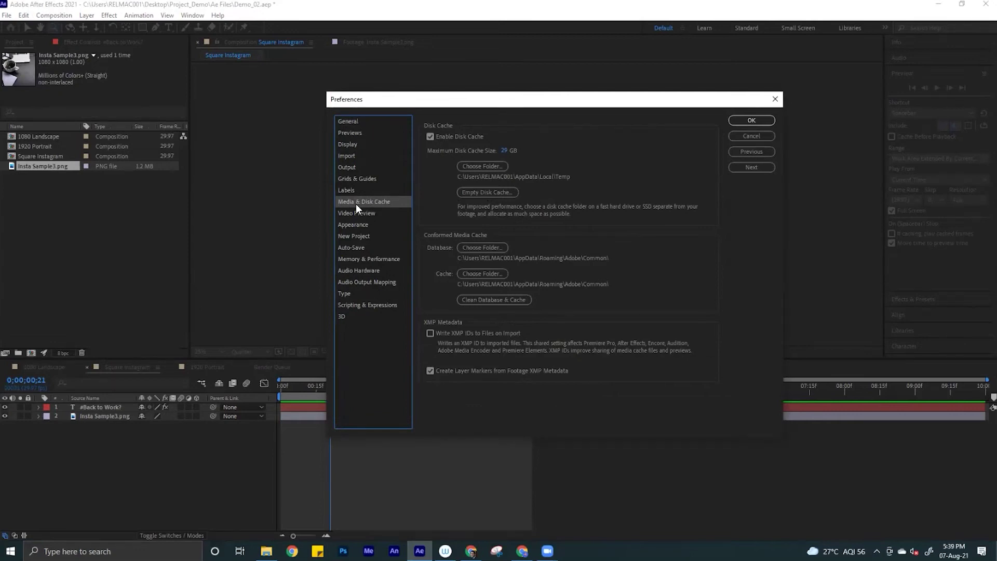
# - Empty the disk cache for all versions, clean the conformed media database and cache, and accept the preferences
pyautogui.click(488, 191)
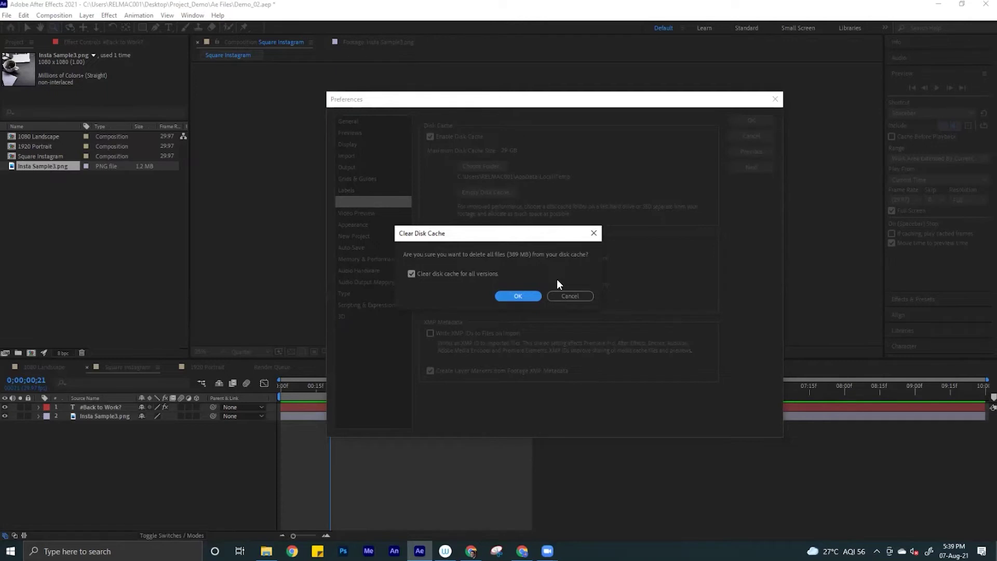
pyautogui.click(516, 296)
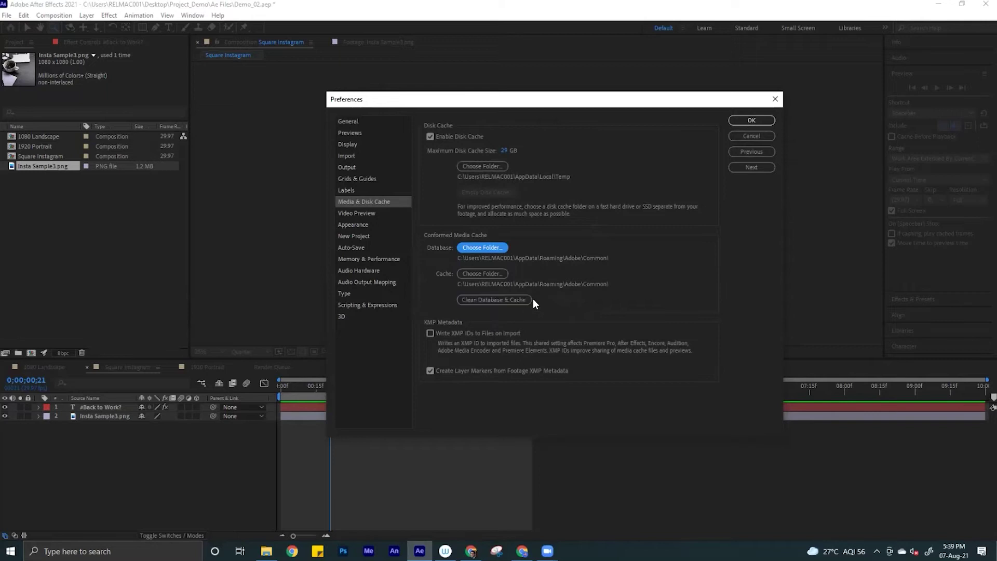
pyautogui.click(512, 298)
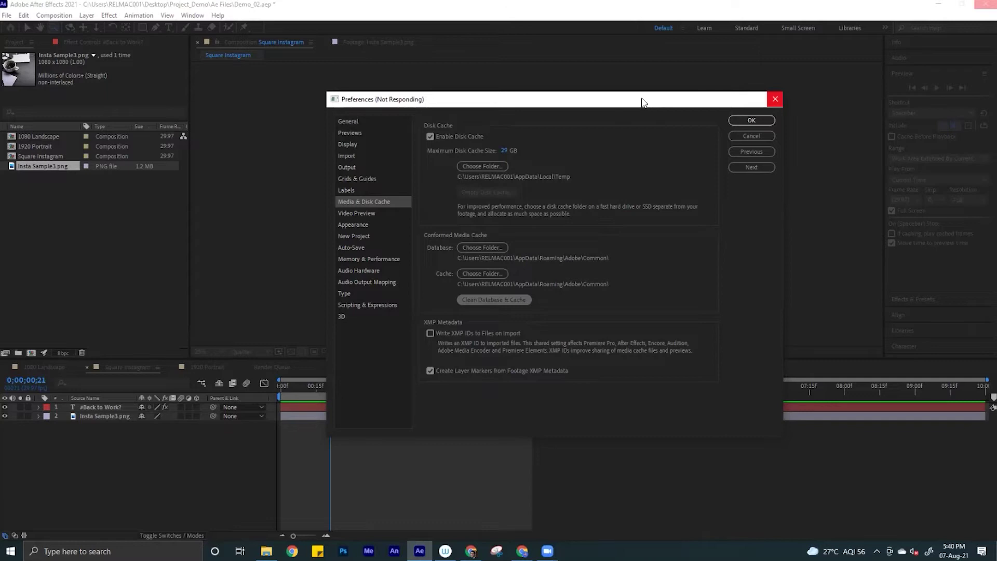
pyautogui.moveTo(643, 101); pyautogui.dragTo(604, 97)
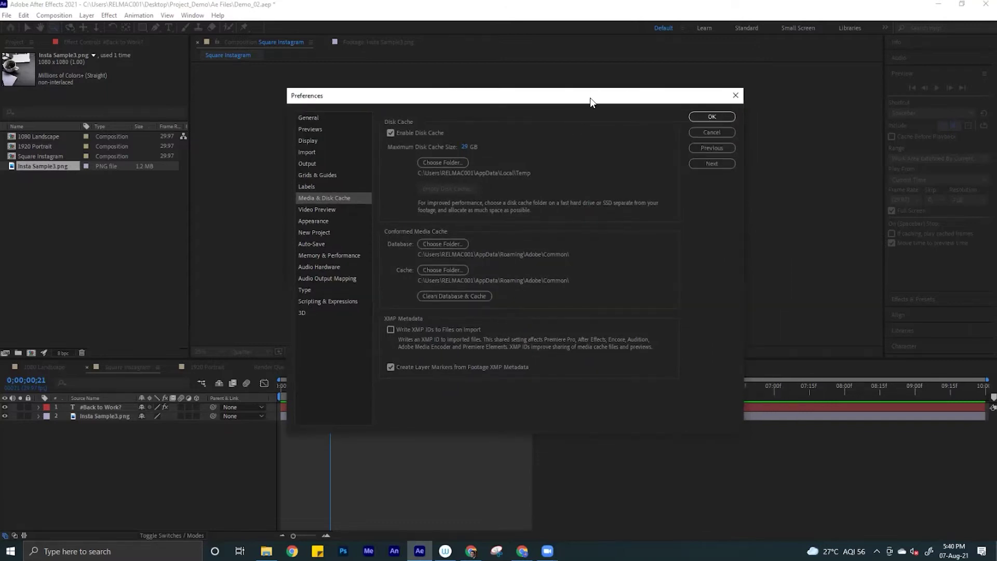
pyautogui.moveTo(590, 98); pyautogui.dragTo(557, 97)
pyautogui.click(679, 117)
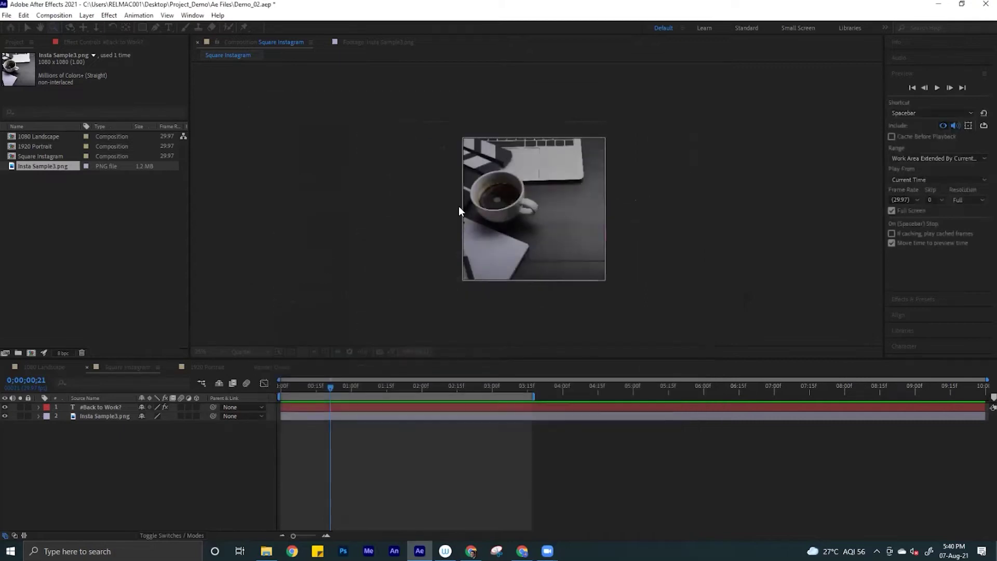
# - Reopen the Media & Disk Cache preferences and browse to New Volume (F:) for the disk cache folder
pyautogui.click(23, 15)
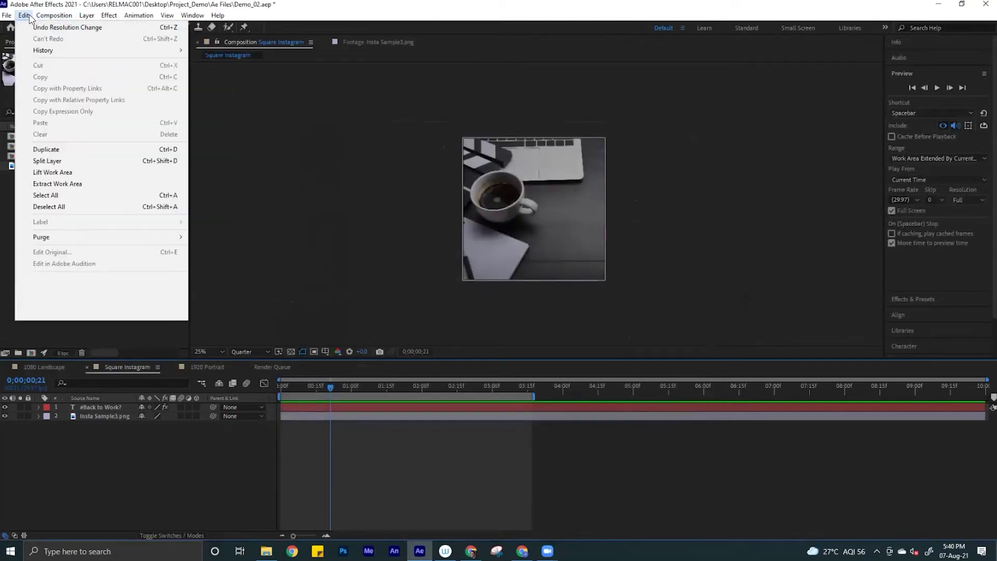
pyautogui.moveTo(106, 289)
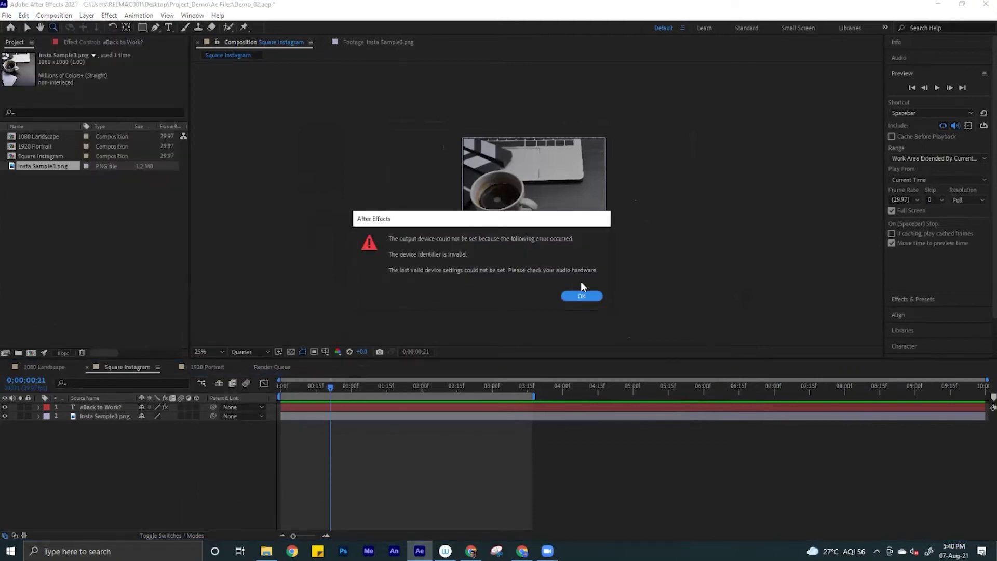
pyautogui.click(582, 296)
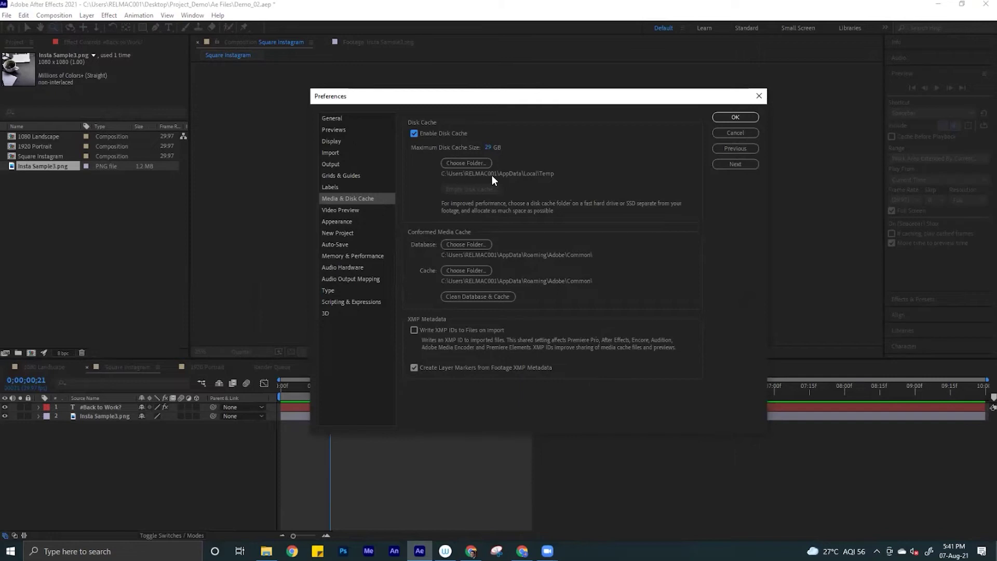
pyautogui.click(464, 163)
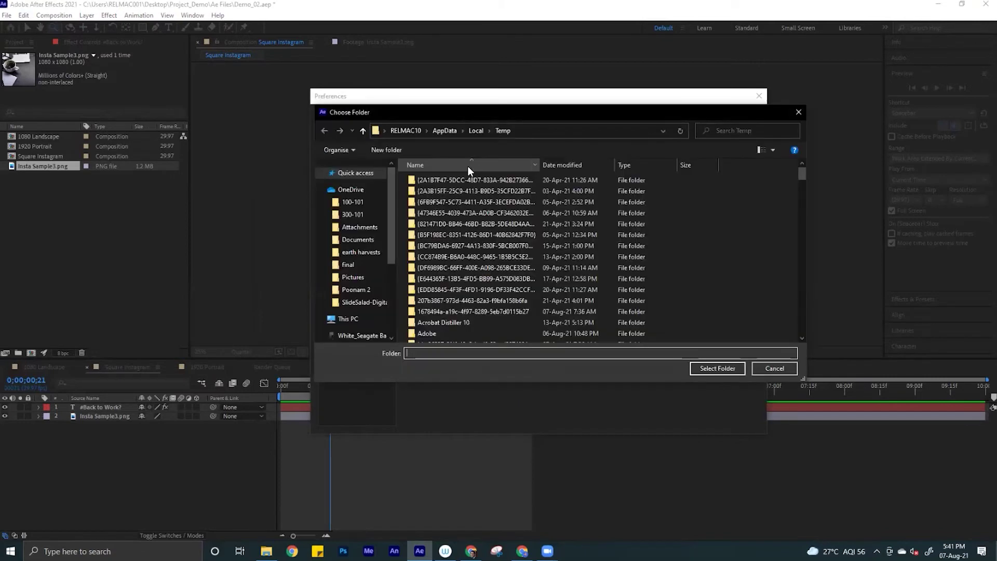
pyautogui.scroll(-4, 391, 265)
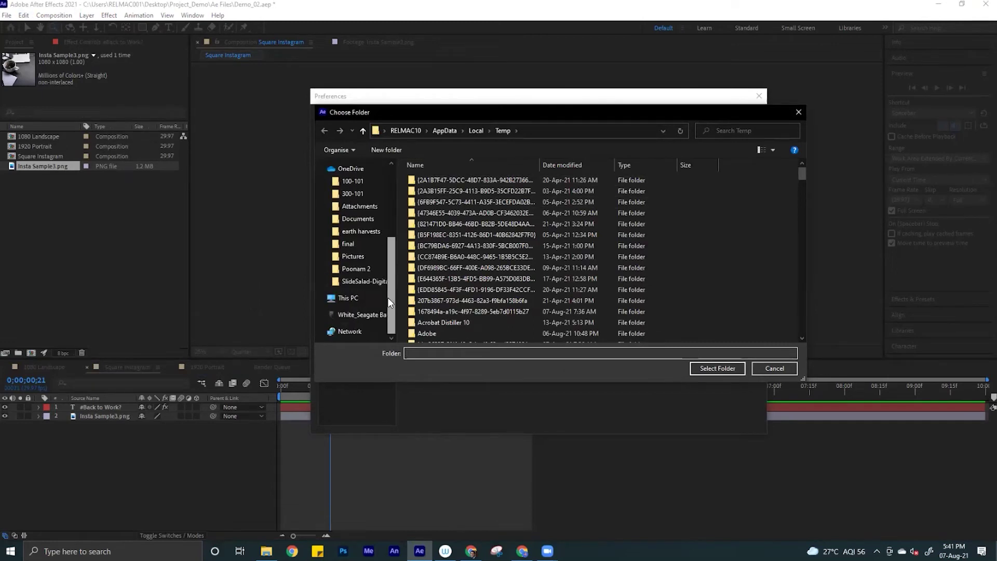
pyautogui.click(321, 297)
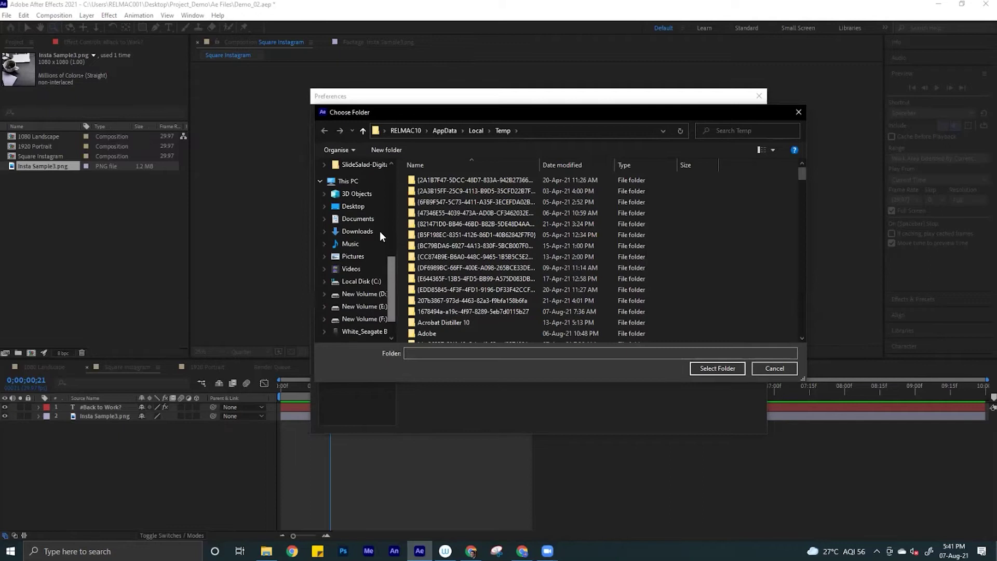
pyautogui.click(357, 182)
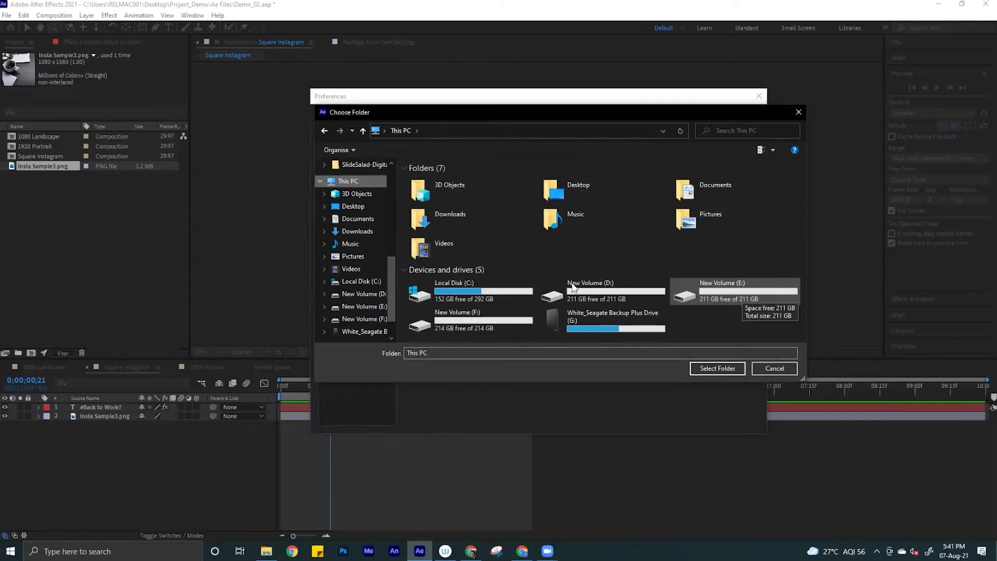
pyautogui.click(465, 319)
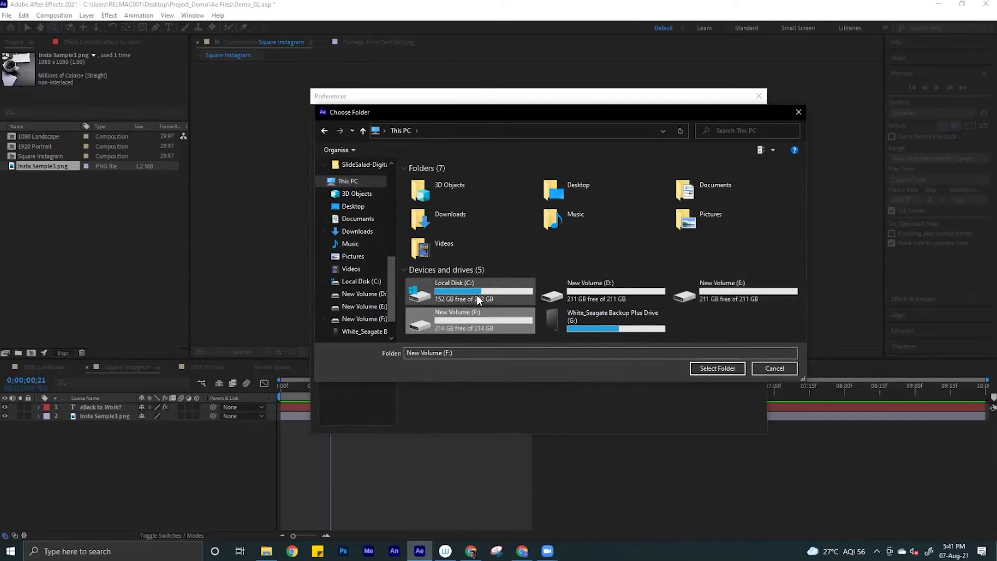
pyautogui.doubleClick(475, 317)
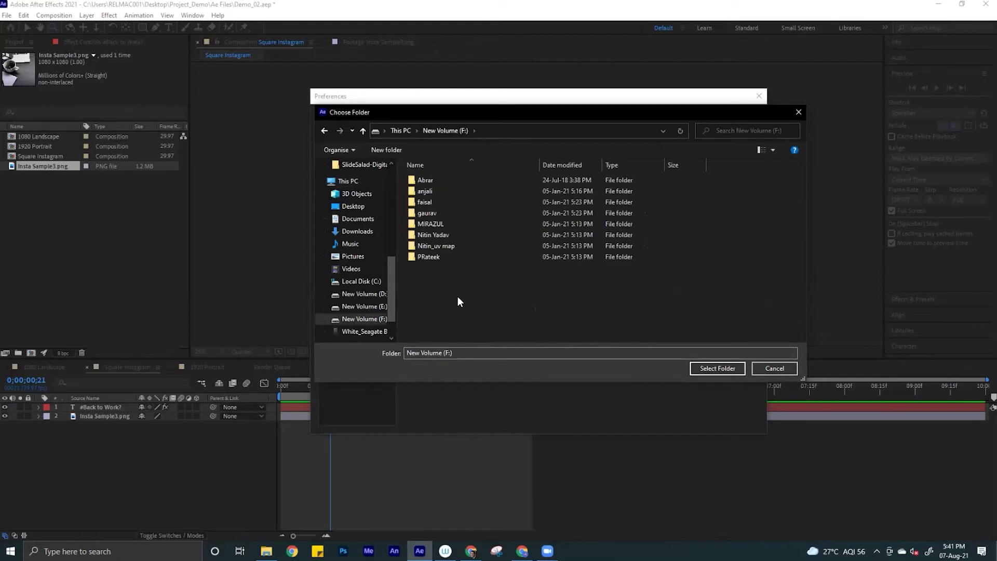
# - Create a folder named Ae Cache on New Volume (F:), assign it as the disk cache folder and accept the preferences
pyautogui.click(389, 150)
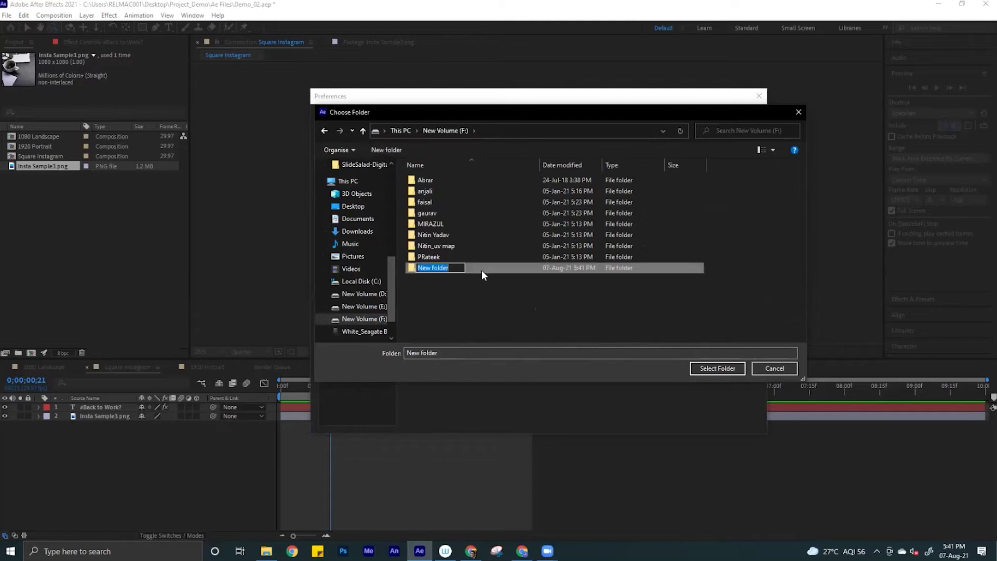
pyautogui.write('Ae CAche')
pyautogui.press('BackSpace')
pyautogui.write('a')
pyautogui.press('Return')
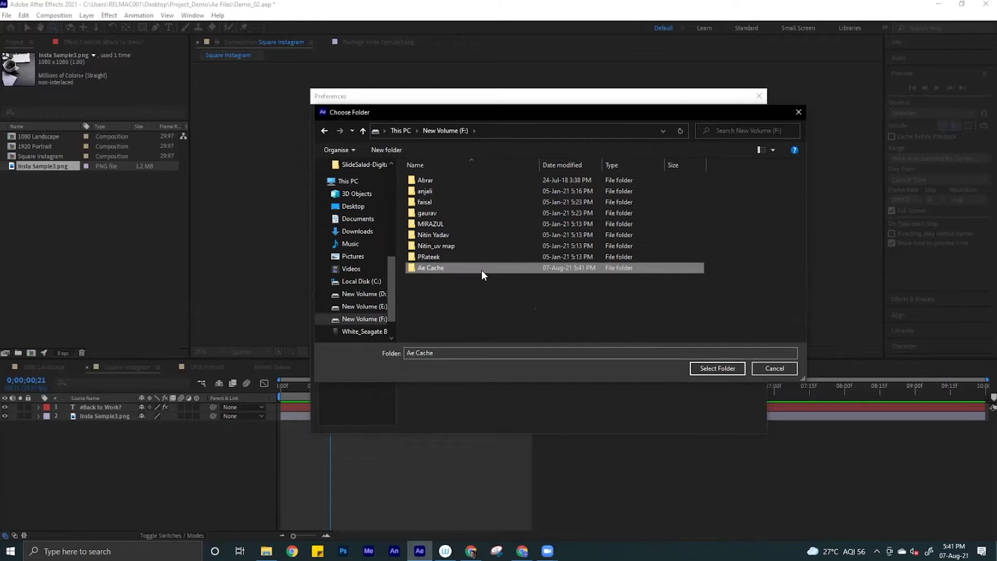
pyautogui.click(721, 369)
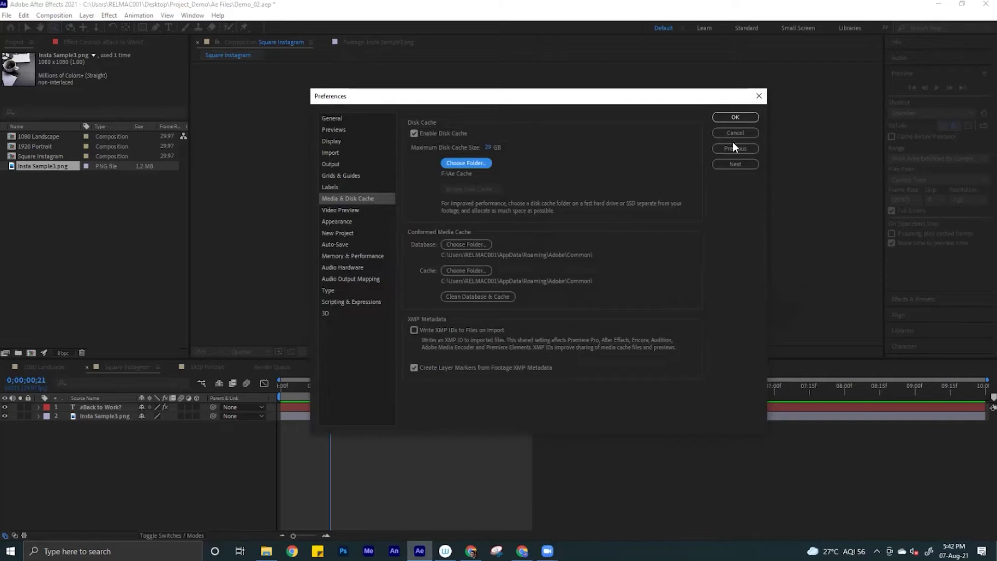
pyautogui.click(734, 117)
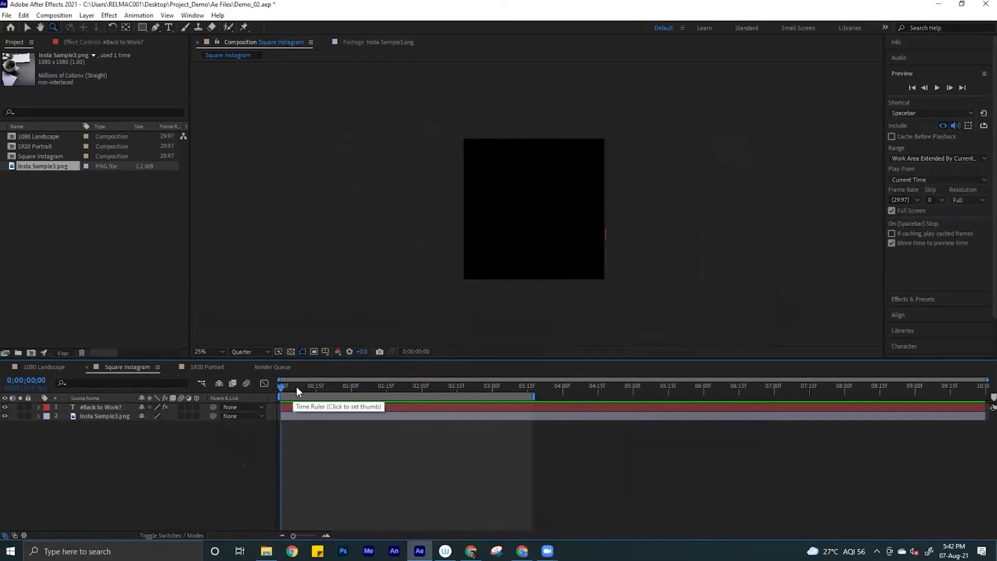
# - Enlarge the composition view and reveal the keyframed properties of the #Back to Work? and Insta Sample3.png layers
pyautogui.press('.')
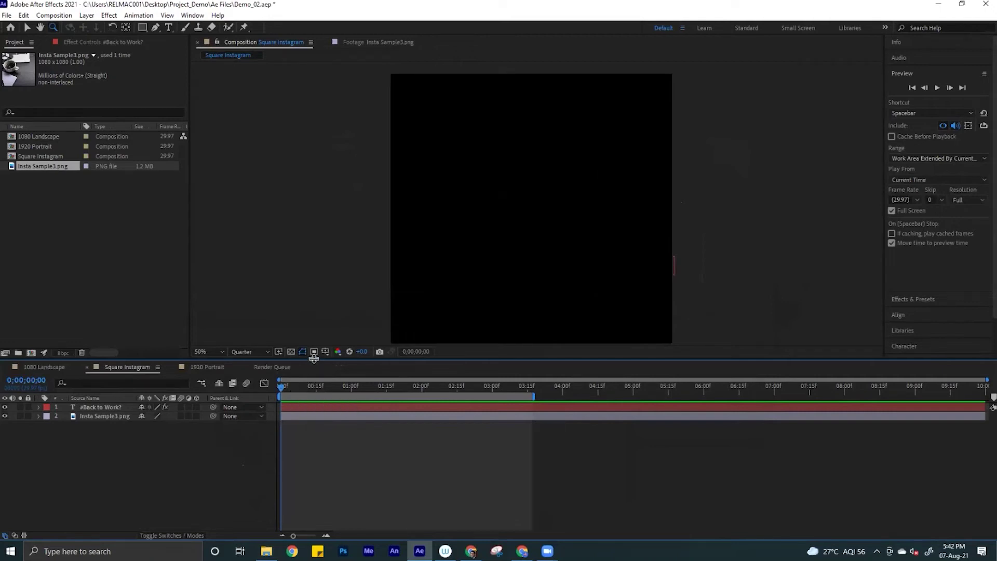
pyautogui.moveTo(321, 360); pyautogui.dragTo(322, 392)
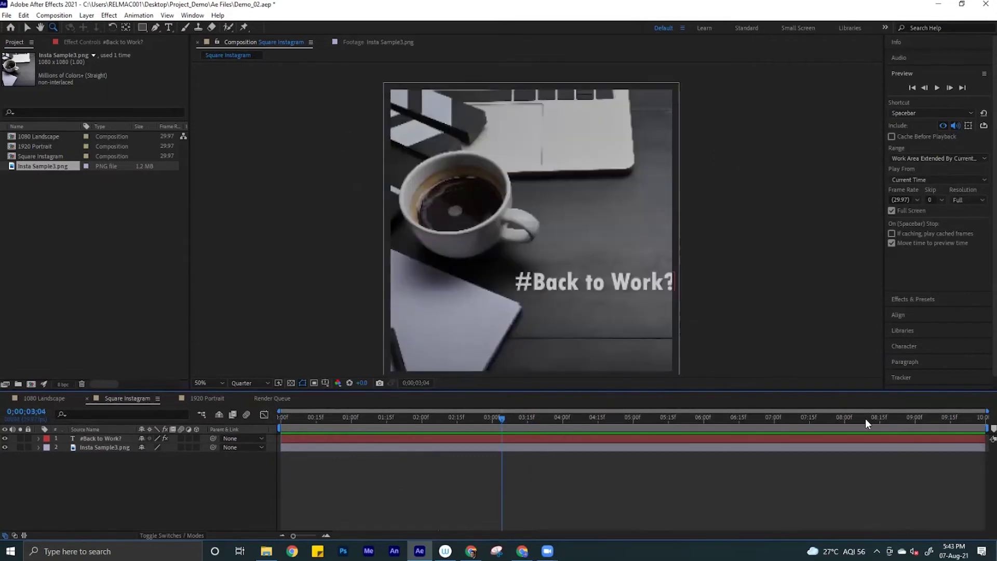
pyautogui.moveTo(502, 418); pyautogui.dragTo(476, 428)
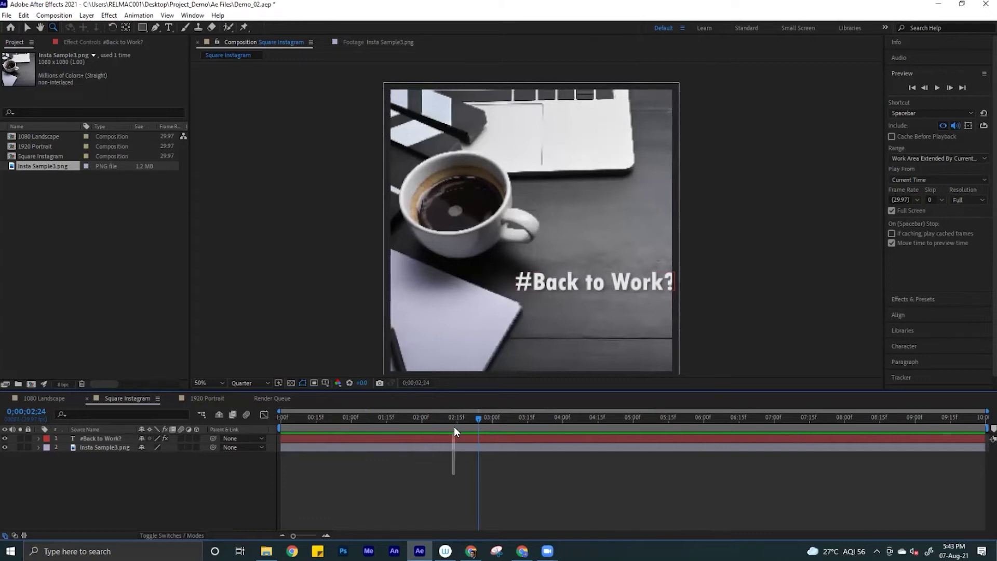
pyautogui.moveTo(64, 470); pyautogui.dragTo(100, 453)
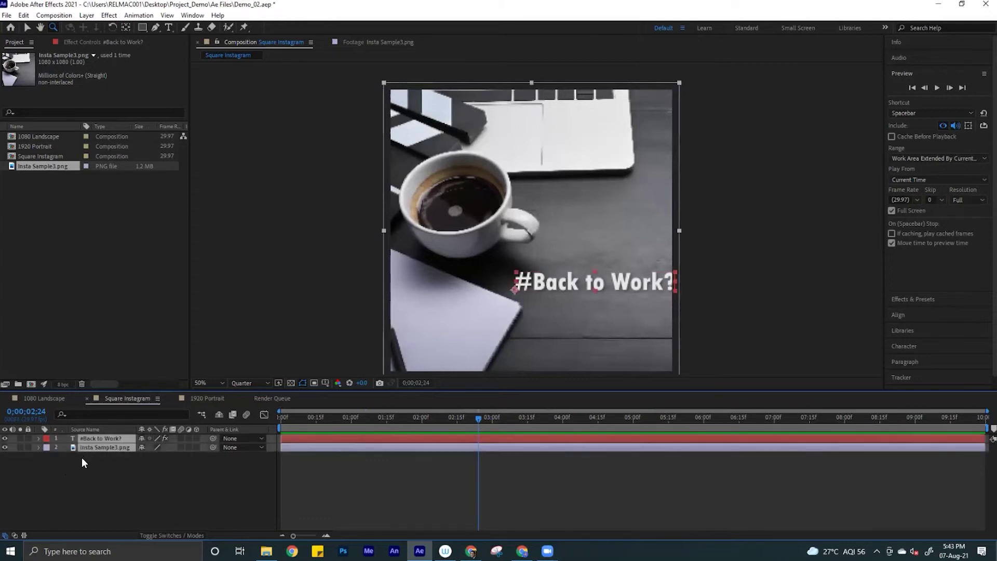
pyautogui.press('u')
# - Set the work area to end at 0;00;03;15, just after the last opacity keyframes
pyautogui.moveTo(479, 419); pyautogui.dragTo(530, 429)
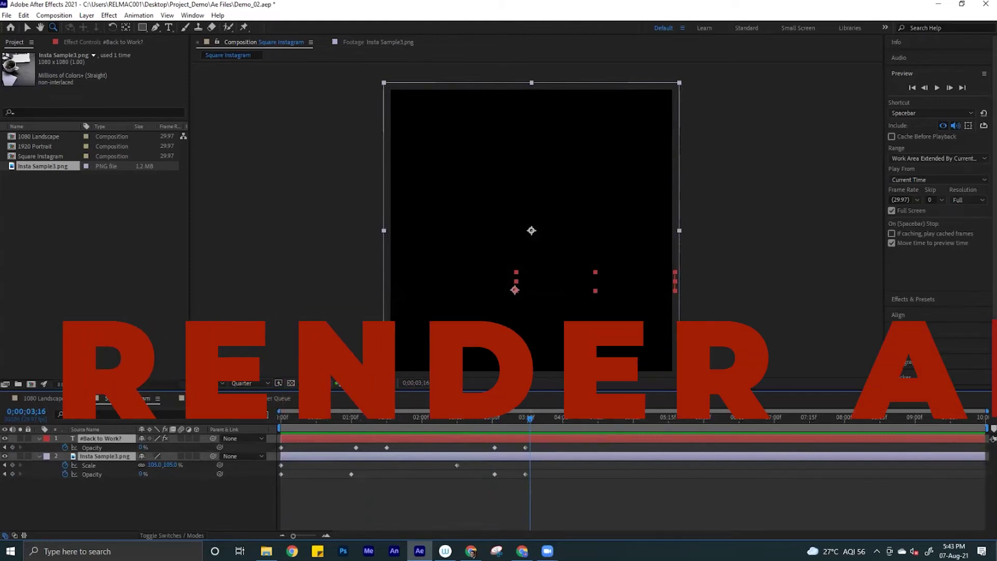
pyautogui.moveTo(529, 418)
pyautogui.mouseDown()
pyautogui.moveTo(969, 417)
pyautogui.moveTo(526, 417)
pyautogui.mouseUp()
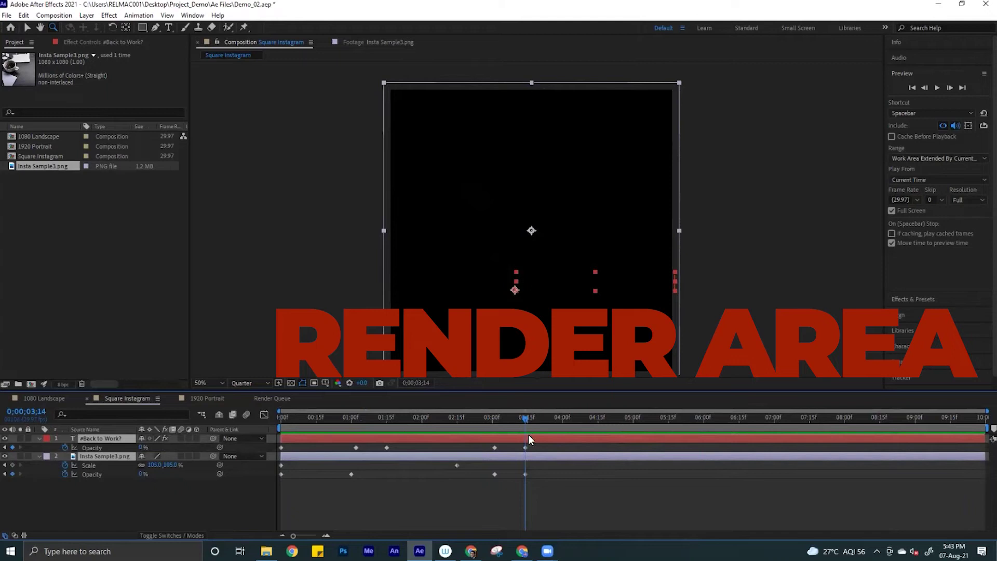
pyautogui.click(526, 419)
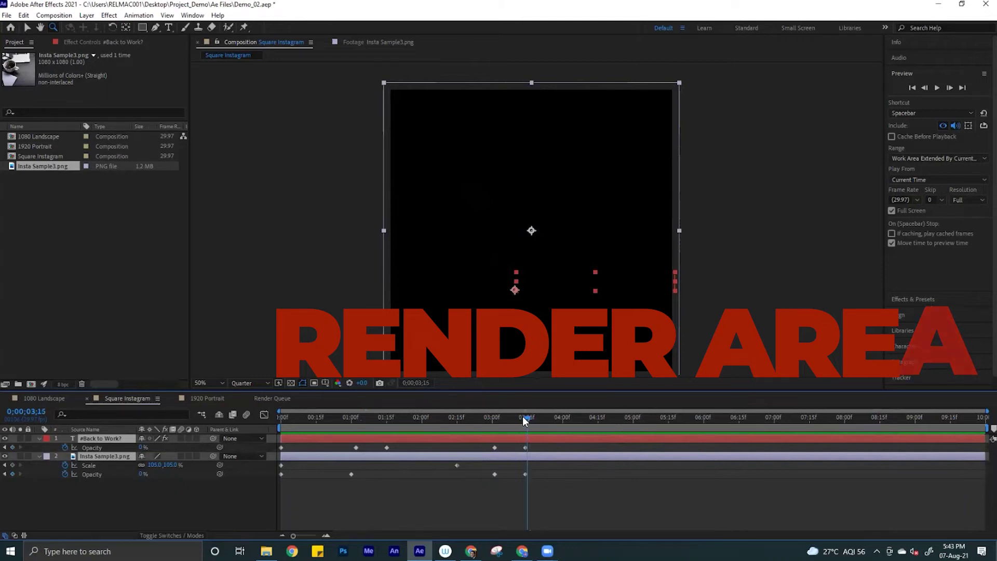
pyautogui.click(523, 417)
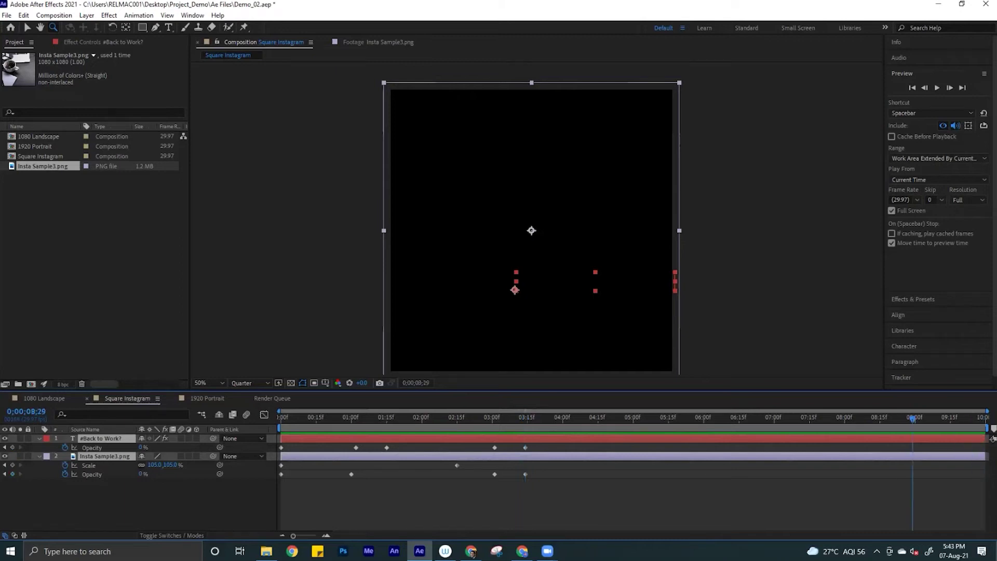
pyautogui.click(522, 414)
pyautogui.click(524, 414)
pyautogui.click(513, 418)
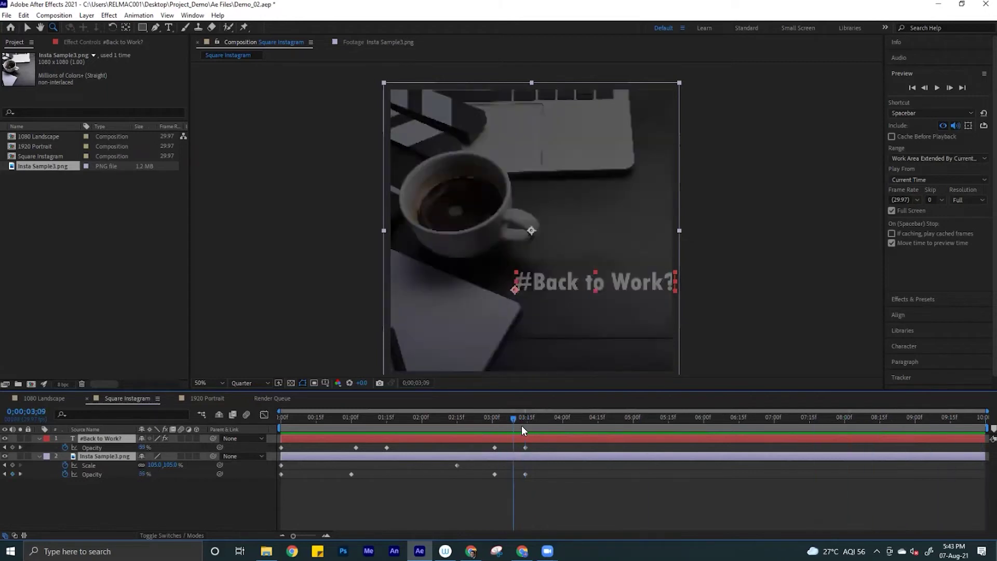
pyautogui.moveTo(524, 424)
pyautogui.mouseDown()
pyautogui.moveTo(464, 422)
pyautogui.moveTo(528, 417)
pyautogui.mouseUp()
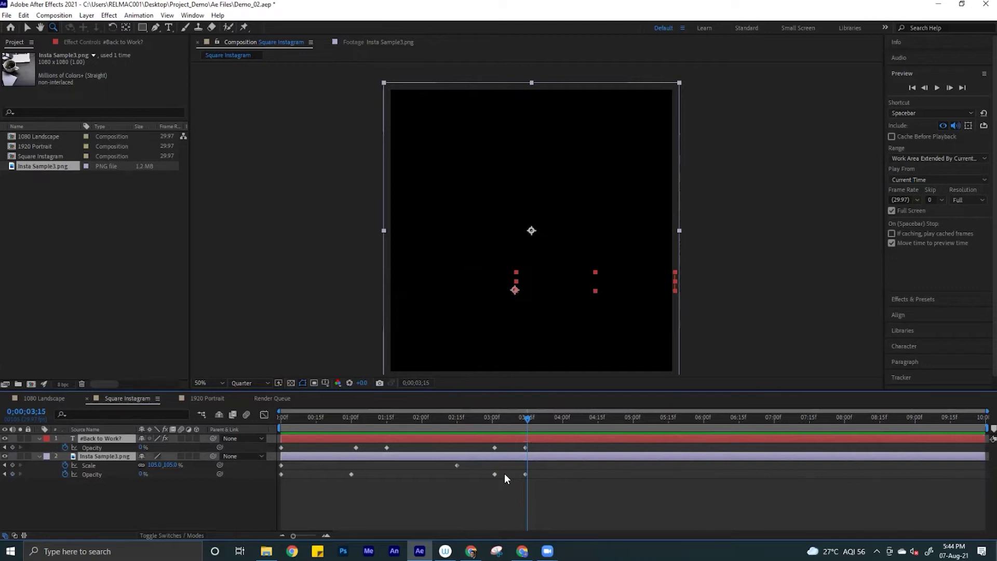
pyautogui.moveTo(525, 416); pyautogui.dragTo(528, 422)
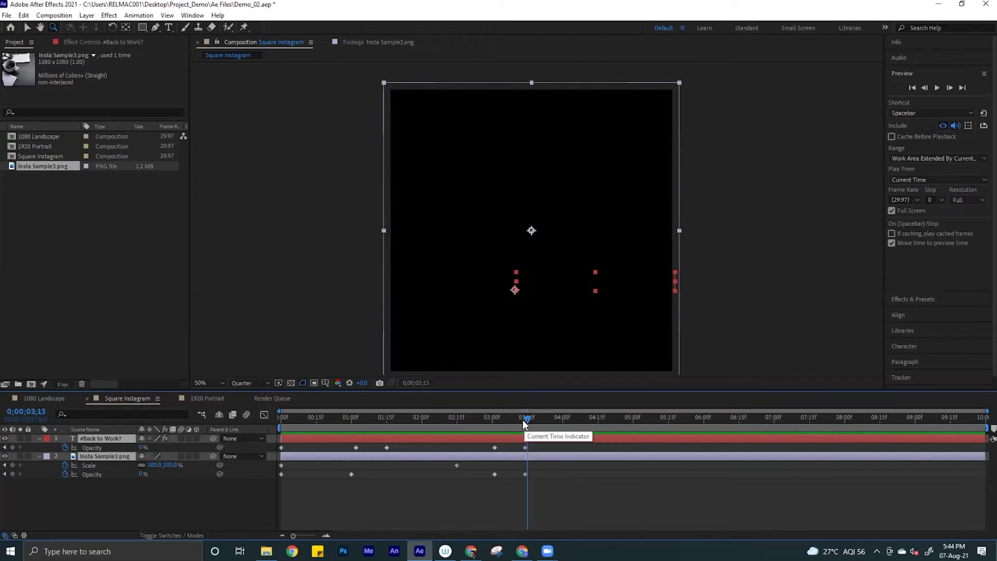
pyautogui.press('n')
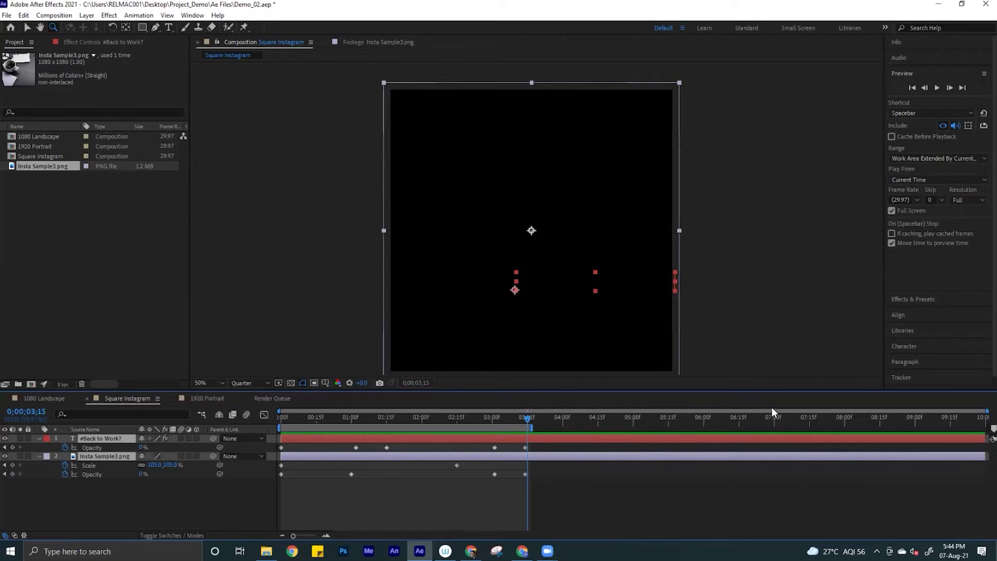
# - Try trimming the Square Instagram composition to the work area, and undo the trim together with the work area end
pyautogui.rightClick(451, 426)
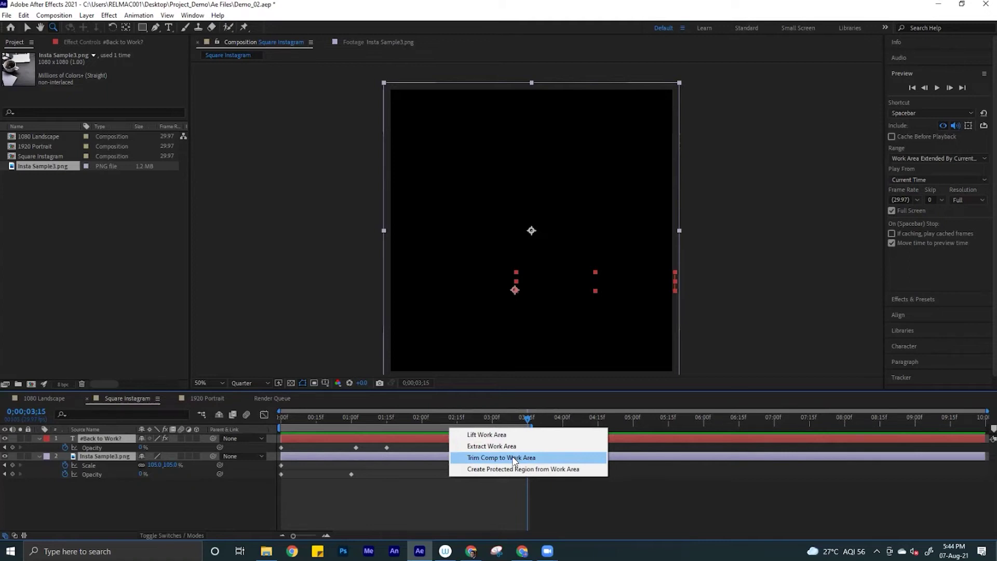
pyautogui.click(315, 509)
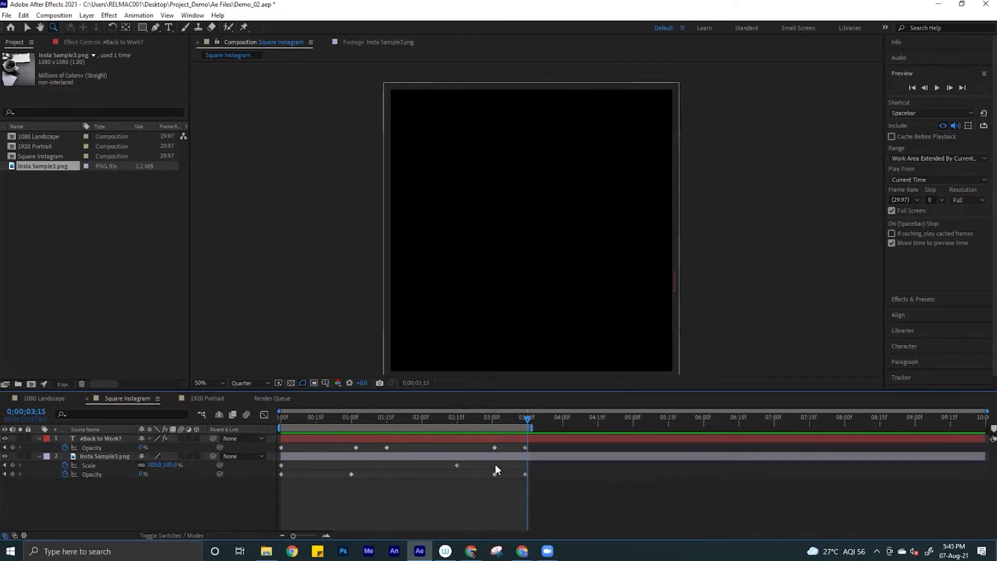
pyautogui.rightClick(451, 429)
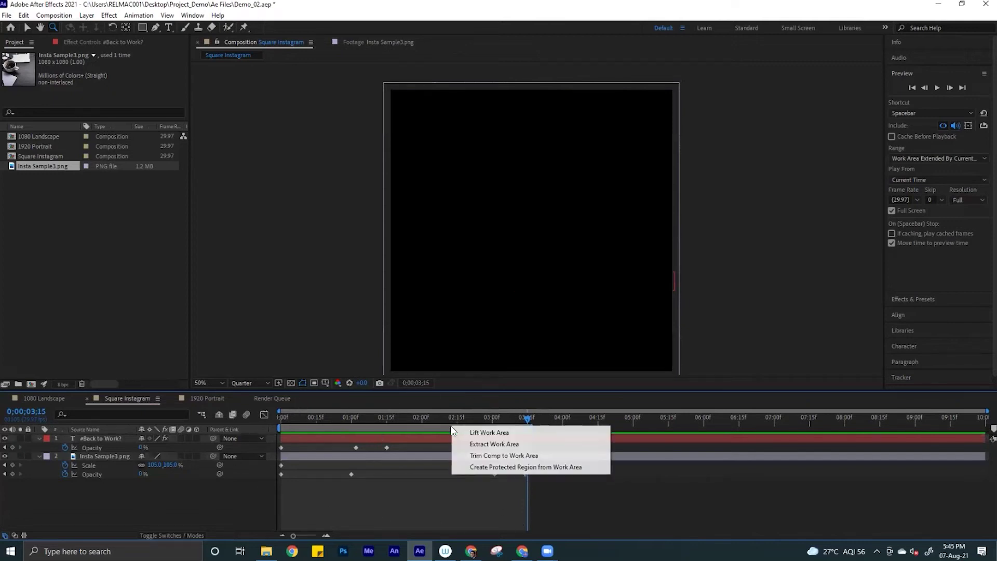
pyautogui.click(503, 455)
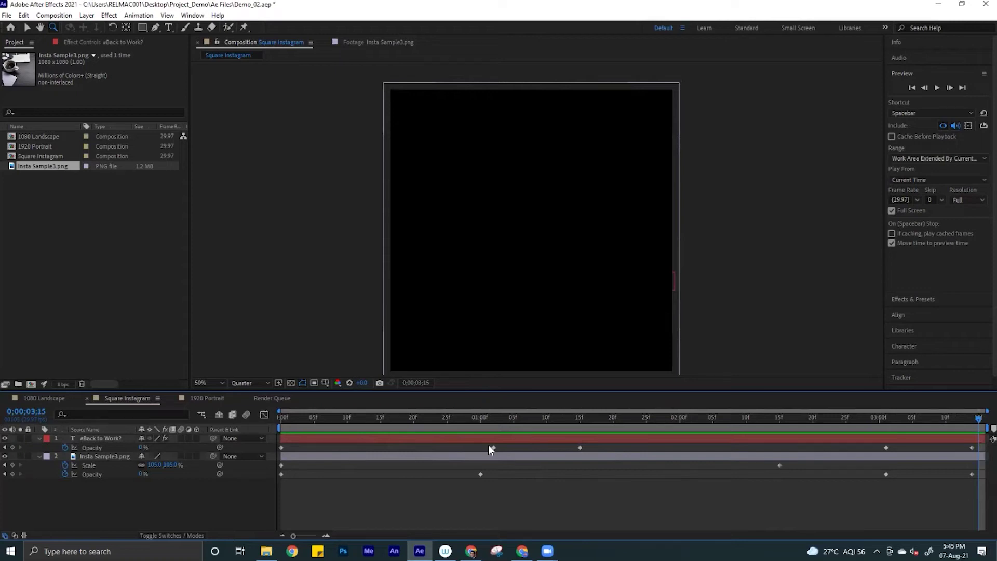
pyautogui.hotkey('ctrl', 'z')
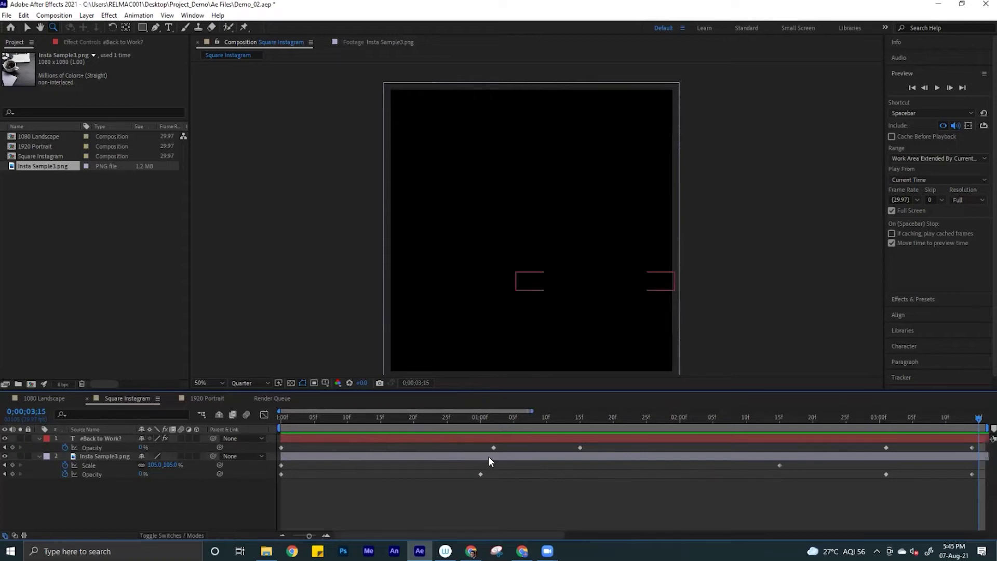
pyautogui.hotkey('ctrl', 'z')
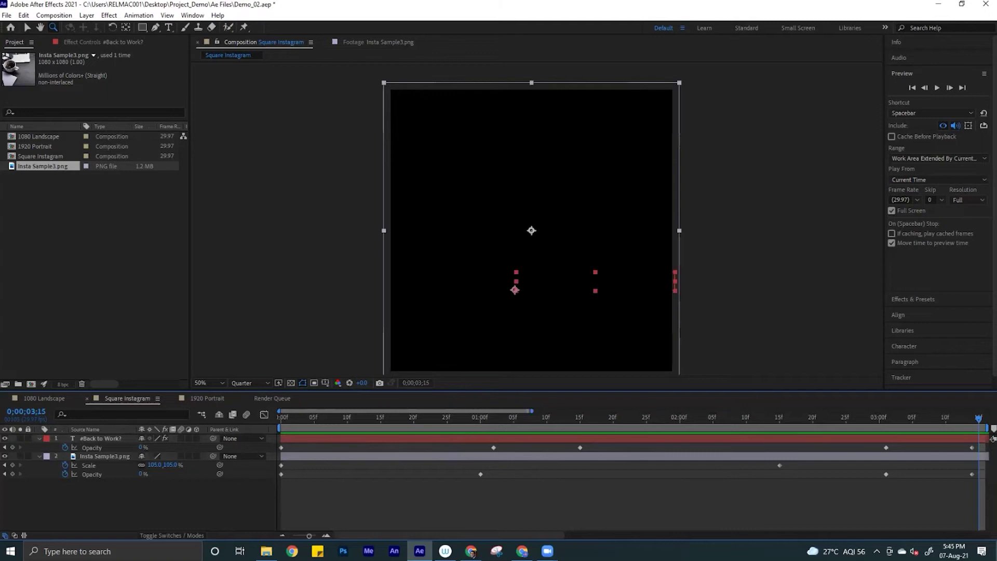
# - End the work area on the last opacity keyframes at 0;00;03;14 and trim the composition to it
pyautogui.moveTo(979, 419); pyautogui.dragTo(740, 430)
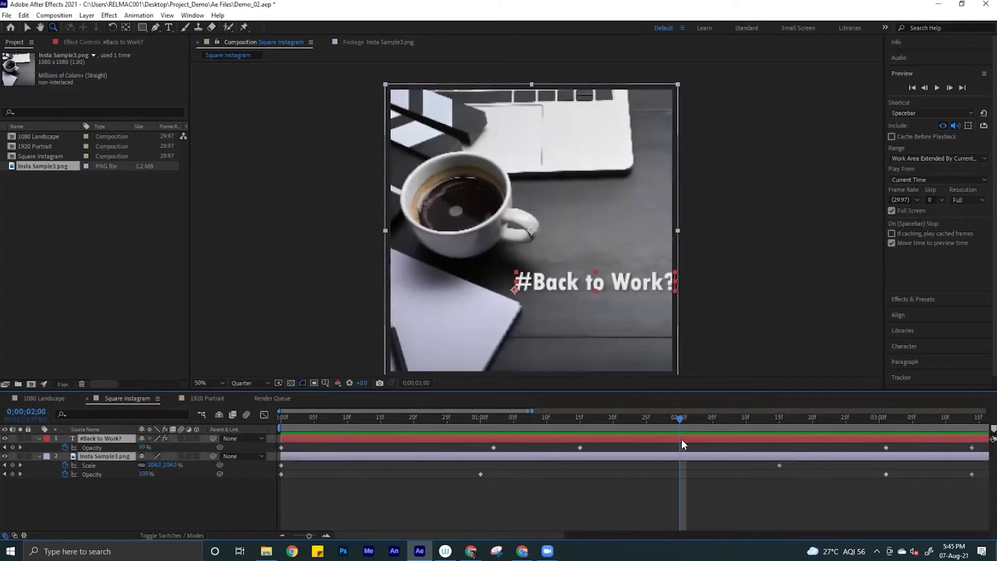
pyautogui.scroll(-5, 680, 435)
pyautogui.moveTo(411, 415); pyautogui.dragTo(527, 427)
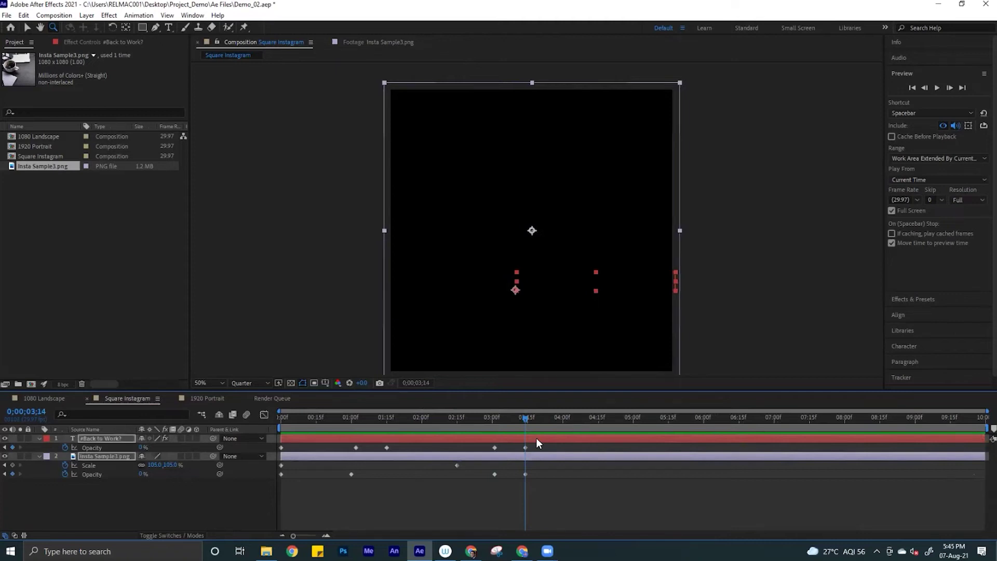
pyautogui.press('n')
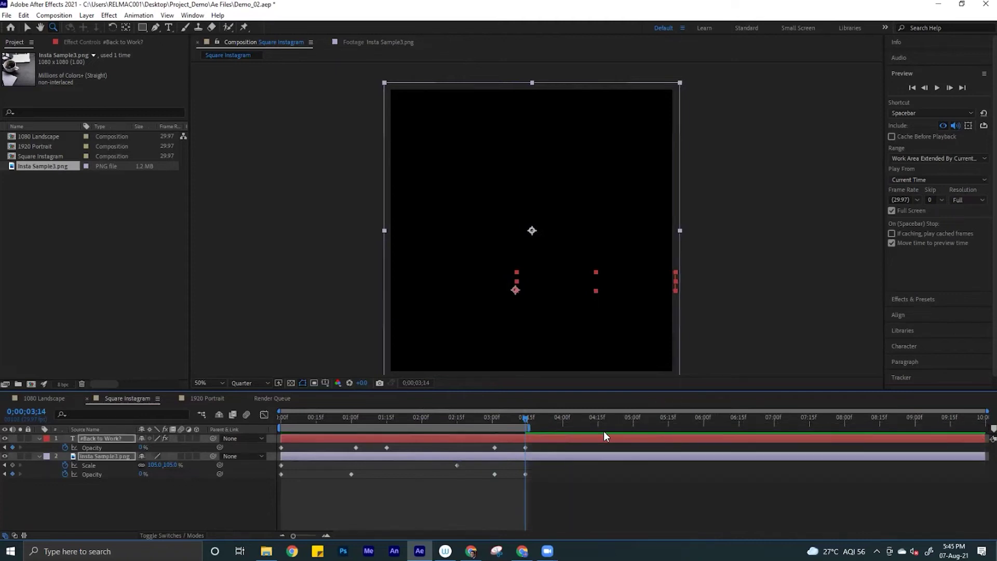
pyautogui.rightClick(489, 426)
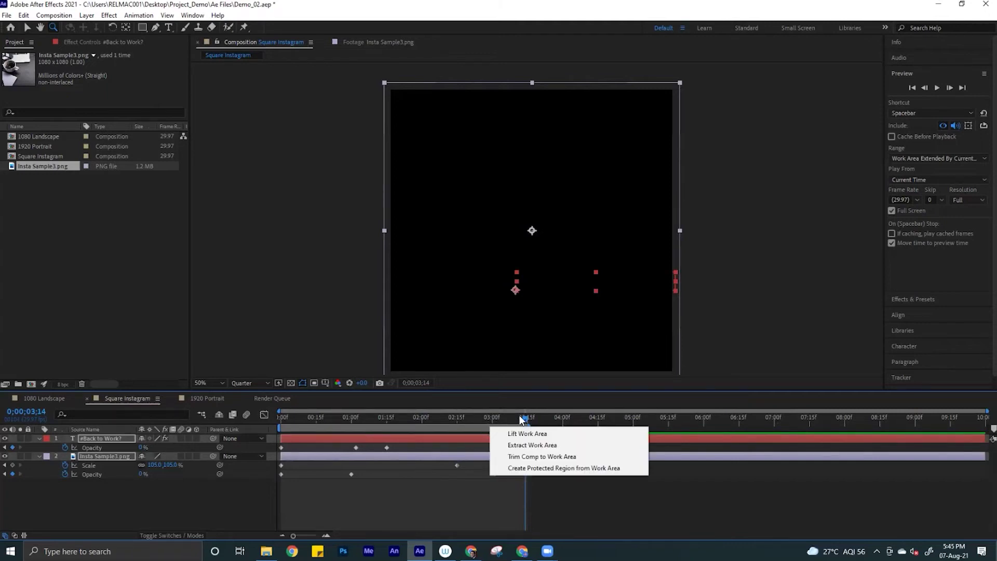
pyautogui.click(525, 457)
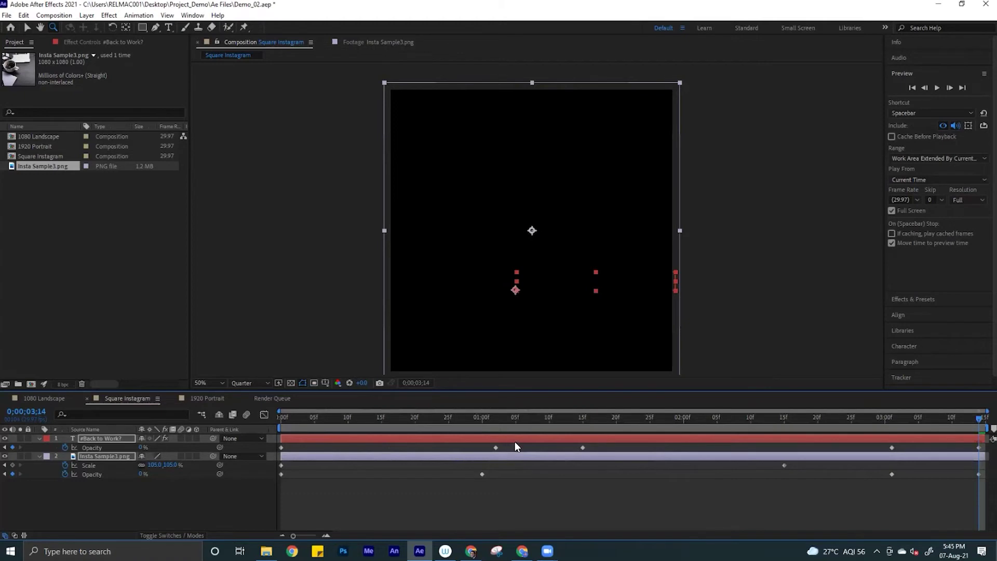
# - Disable full-screen preview and play the trimmed composition from its start
pyautogui.moveTo(335, 418); pyautogui.dragTo(252, 422)
pyautogui.press('space')
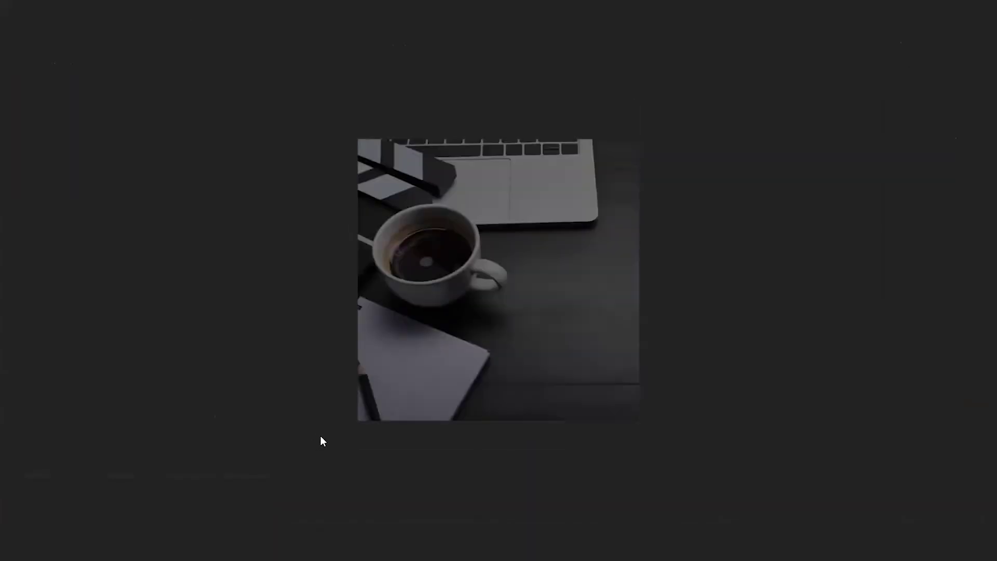
pyautogui.press('space')
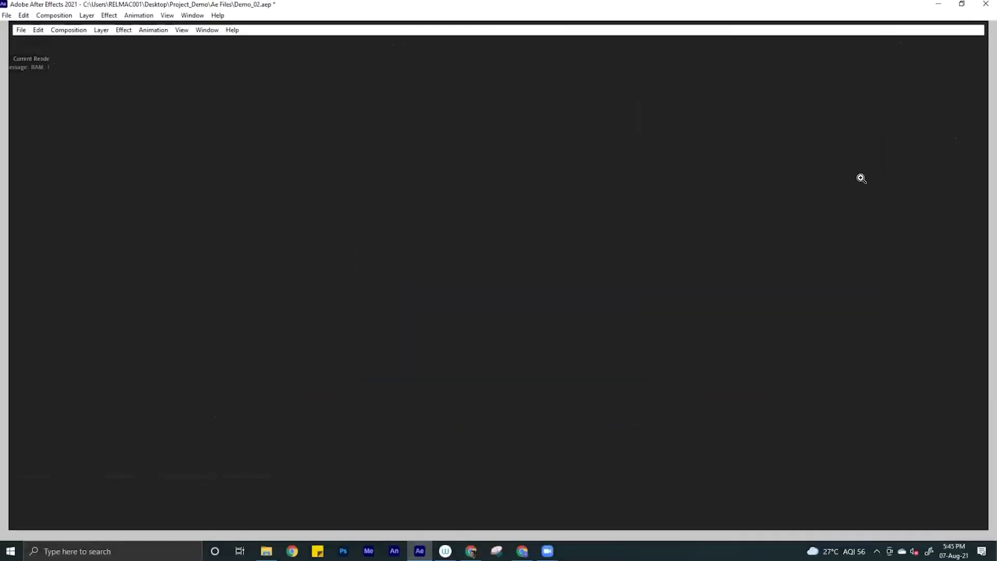
pyautogui.click(891, 210)
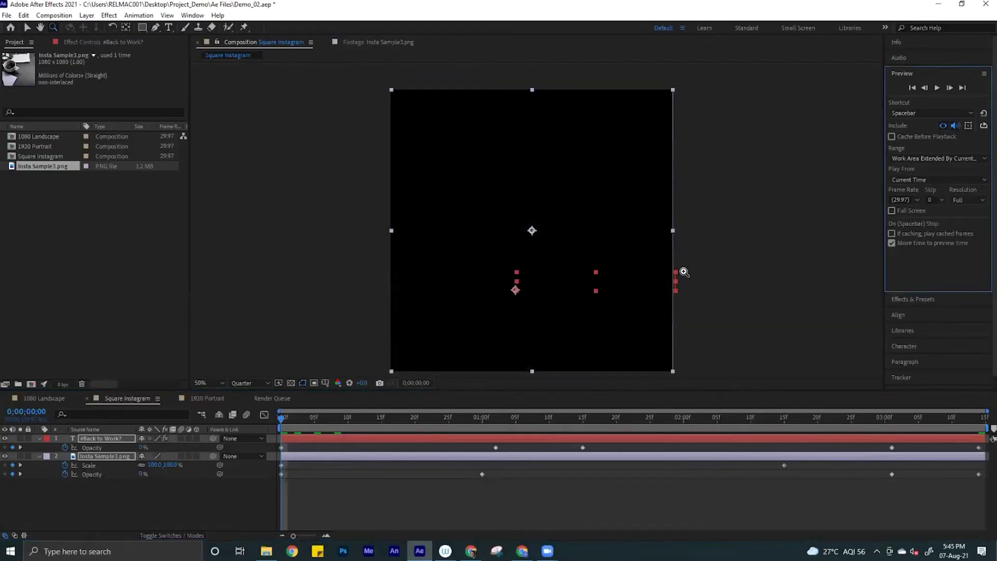
pyautogui.press('space')
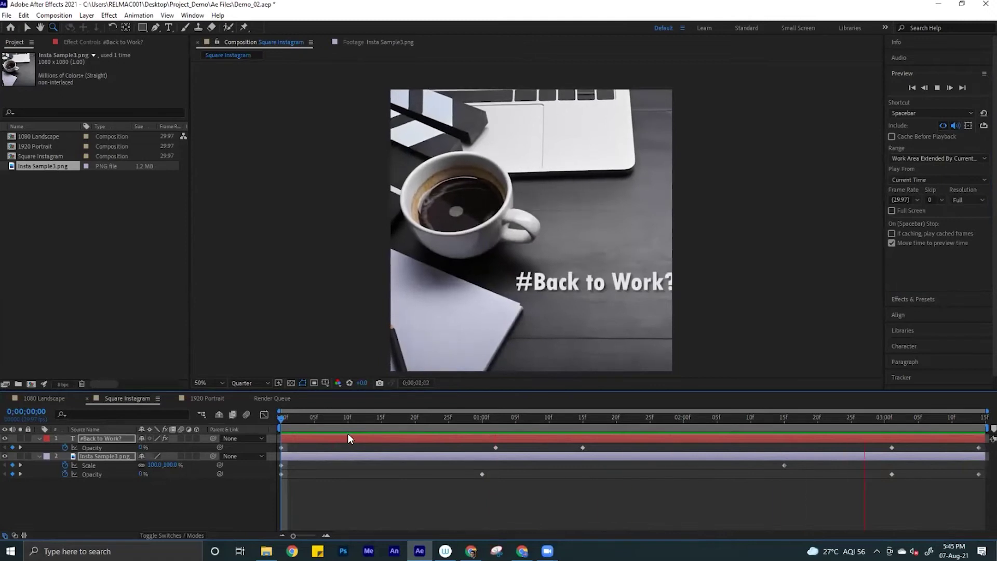
pyautogui.press('space')
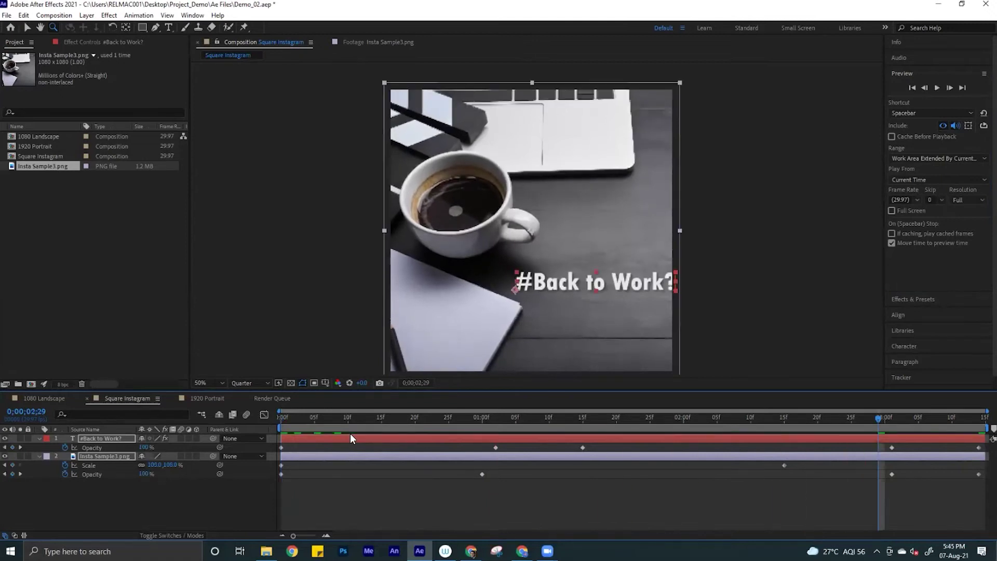
# - Add the Square Instagram composition to the render queue and save its output destination as Square Instagram.avi
pyautogui.click(51, 16)
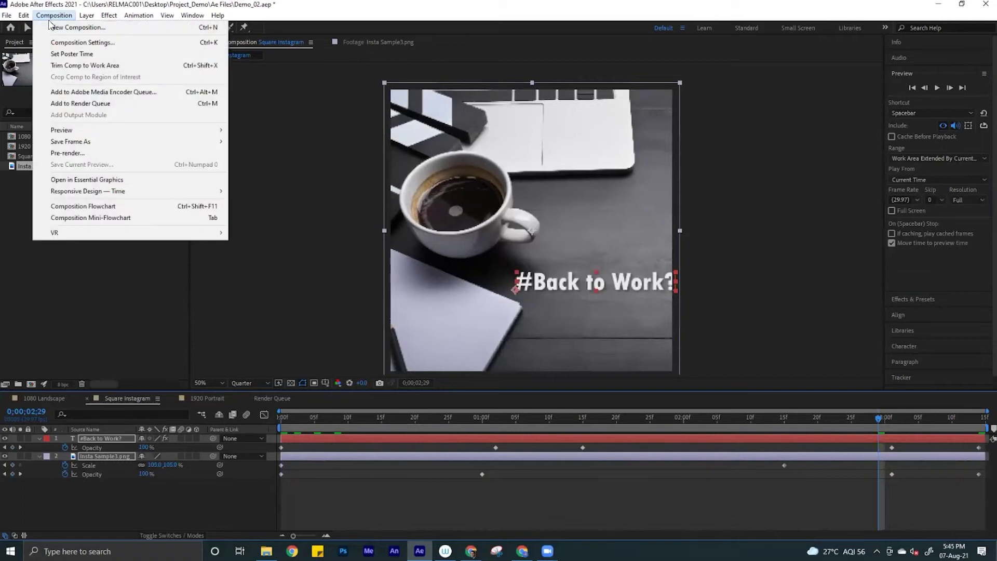
pyautogui.click(100, 103)
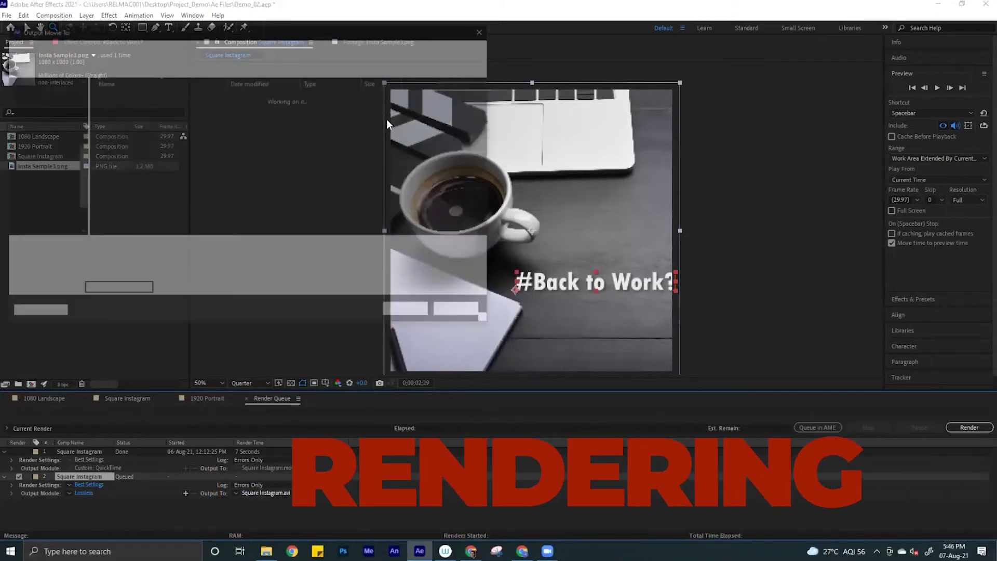
pyautogui.click(411, 312)
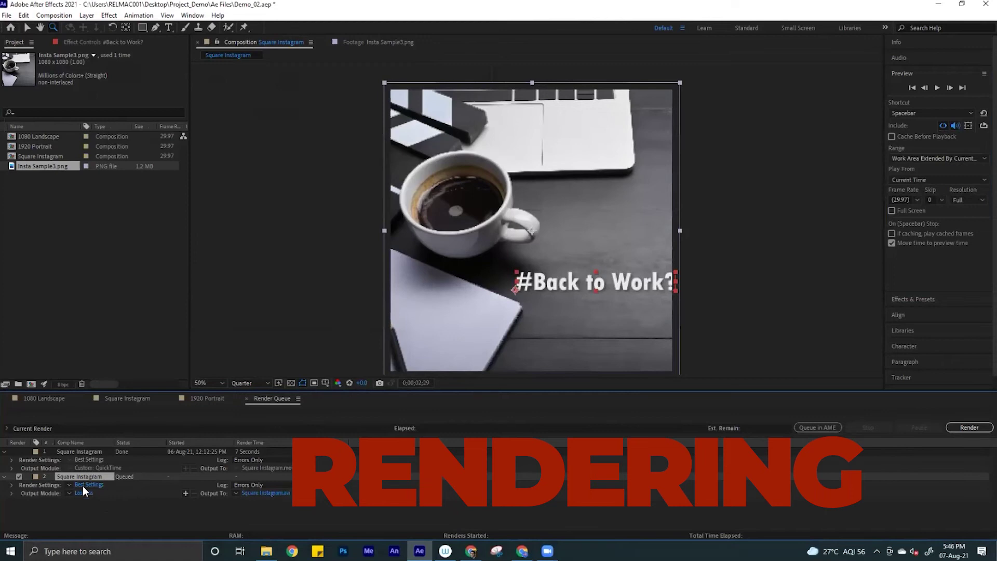
# - Set the queued Square Instagram output module to QuickTime format with the Animation video codec
pyautogui.click(86, 492)
pyautogui.click(479, 146)
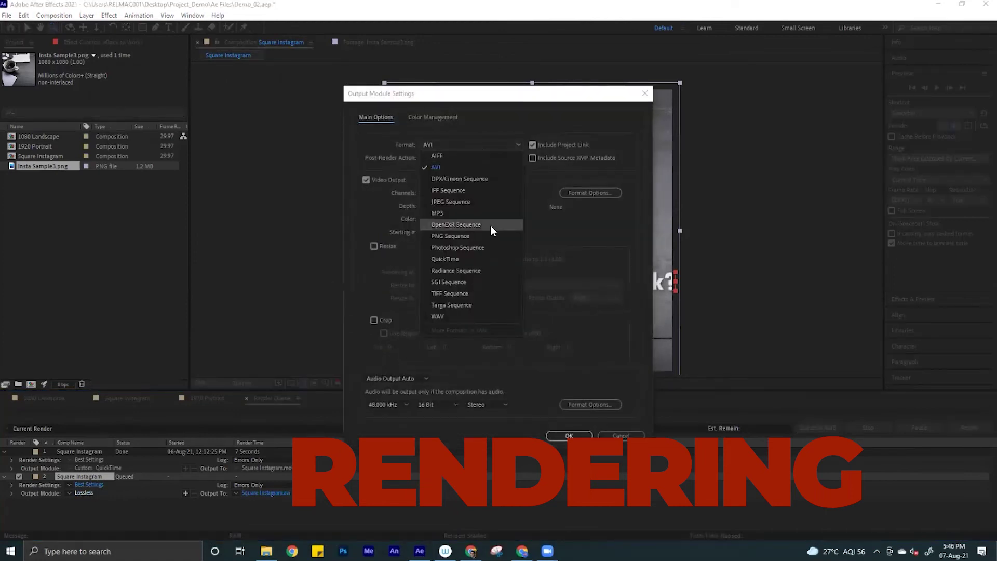
pyautogui.click(445, 259)
pyautogui.click(590, 193)
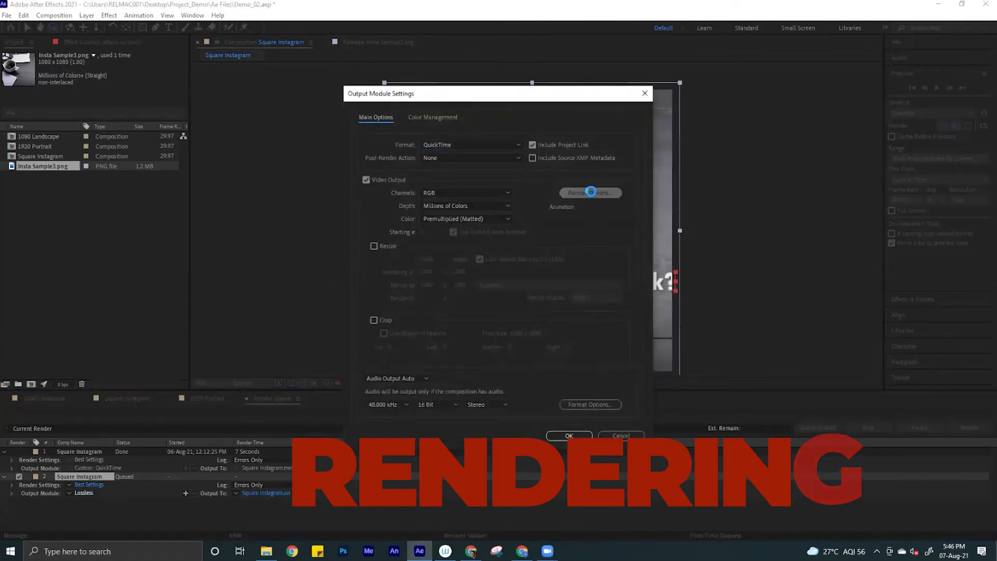
pyautogui.click(472, 120)
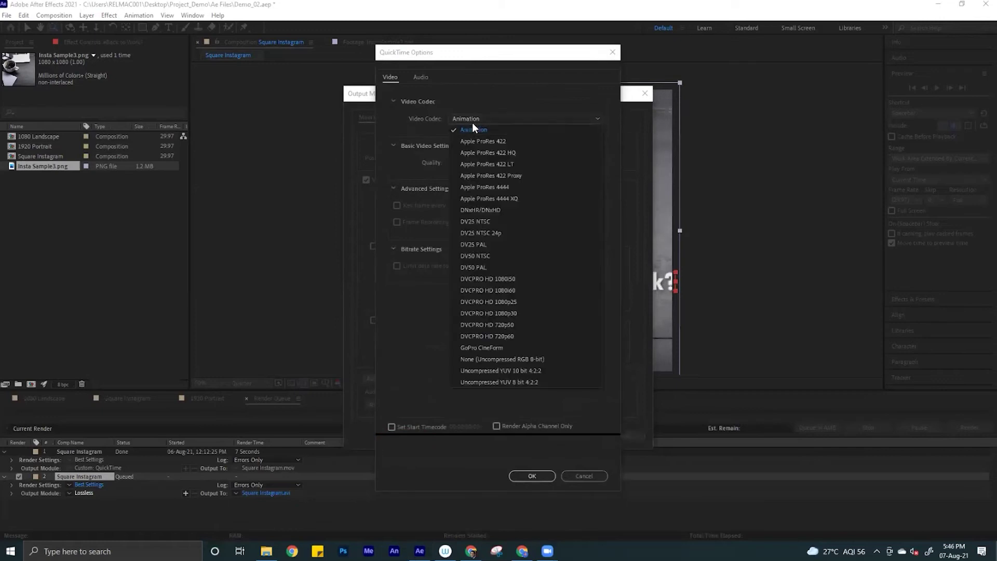
pyautogui.click(476, 96)
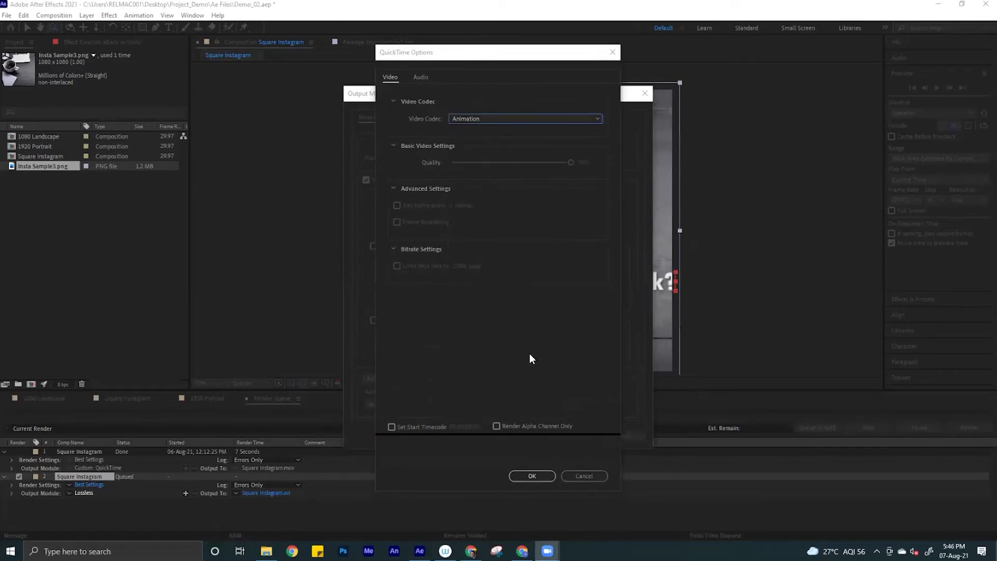
pyautogui.click(532, 474)
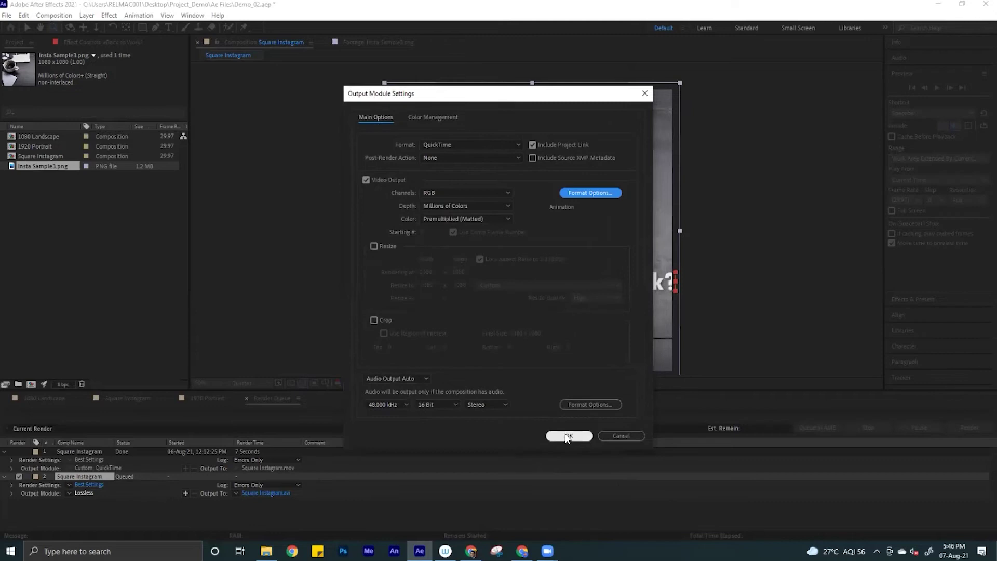
pyautogui.click(568, 436)
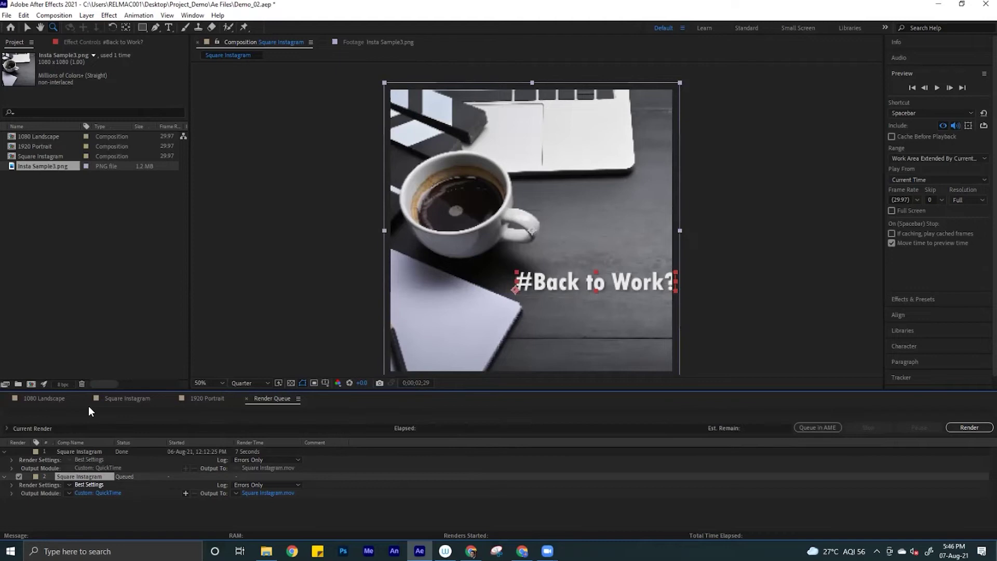
# - Send the Square Instagram composition to Media Encoder and review its format and preset choices, keeping H.264 with Match Source - High bitrate
pyautogui.click(821, 428)
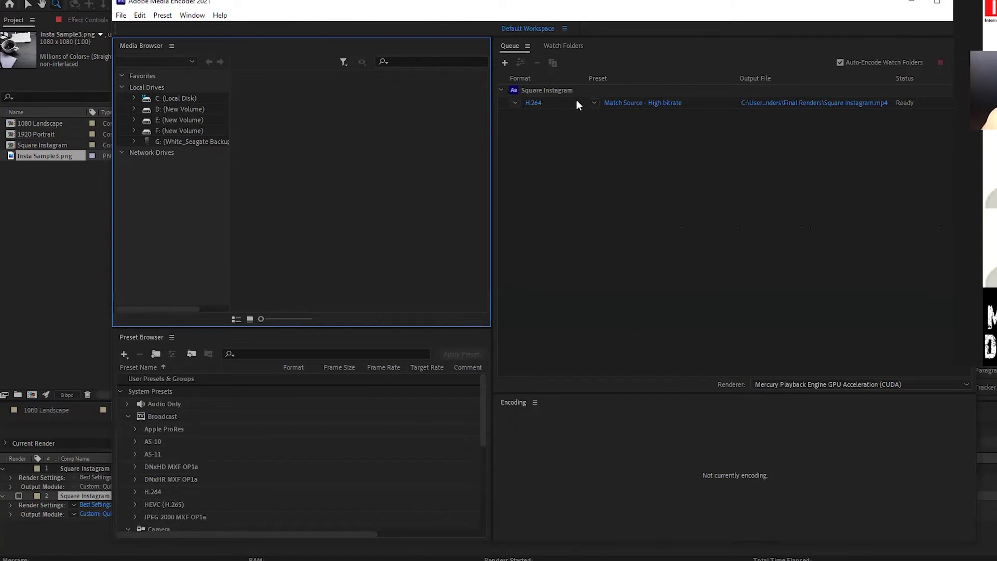
pyautogui.click(593, 102)
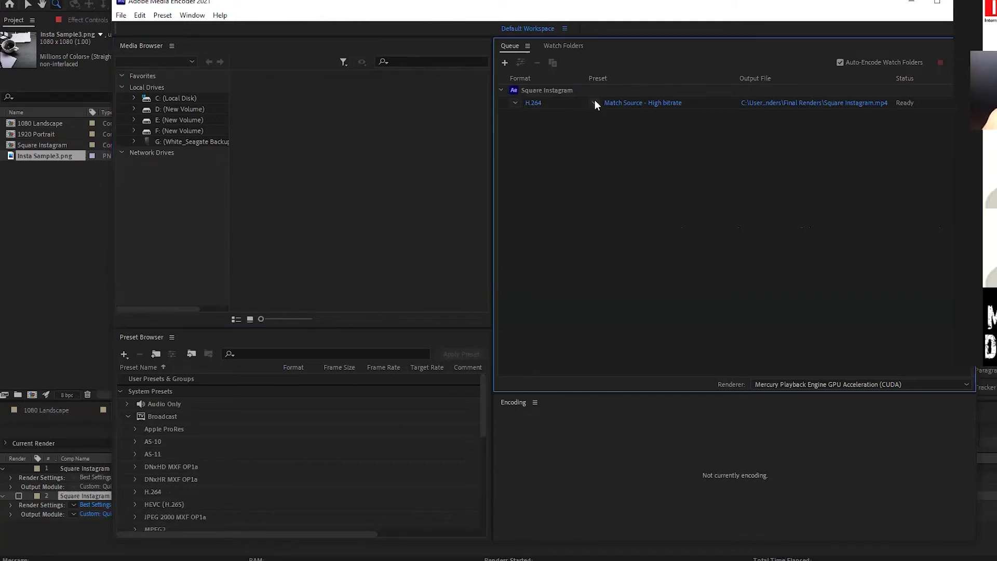
pyautogui.click(591, 102)
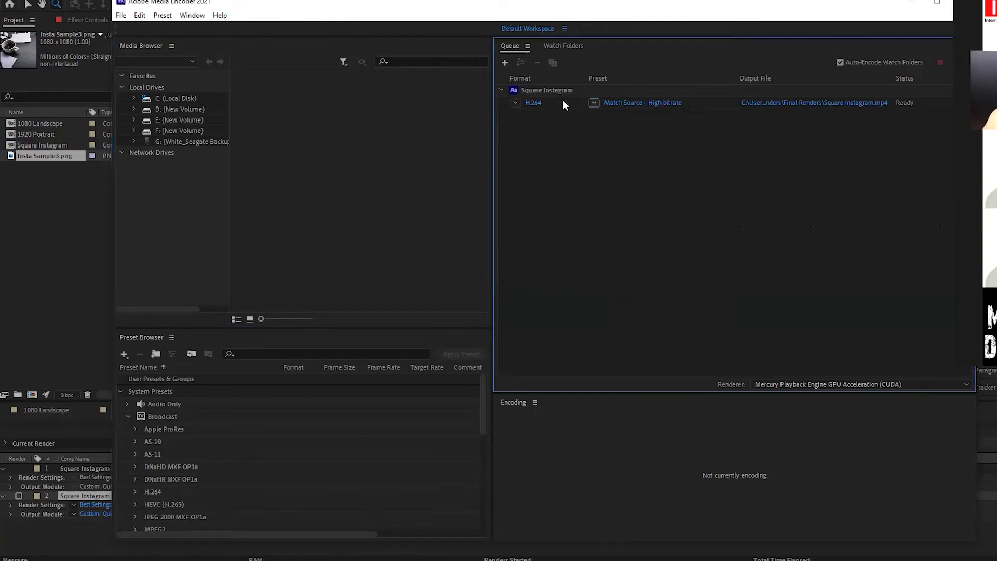
pyautogui.click(515, 102)
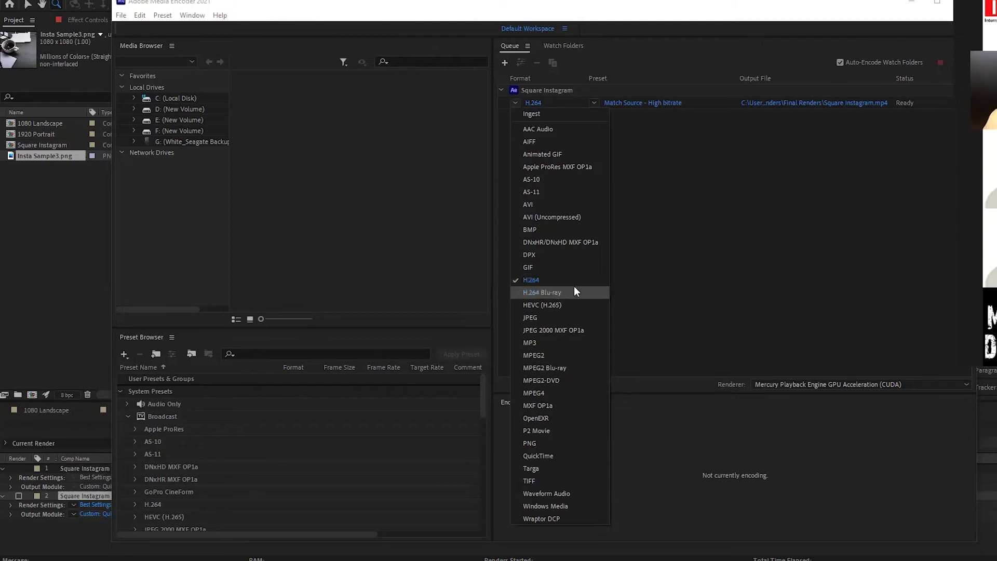
pyautogui.click(727, 181)
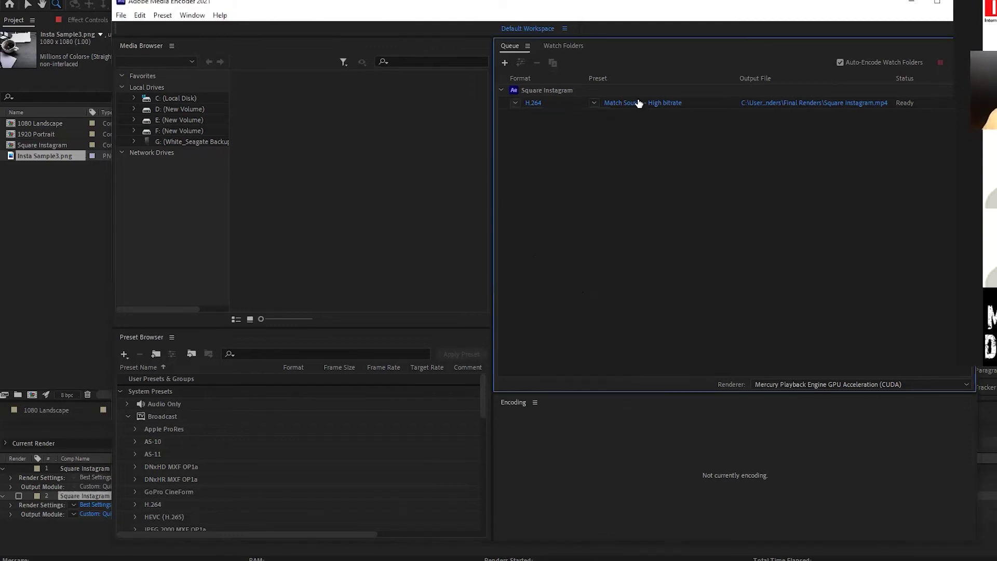
pyautogui.moveTo(658, 103)
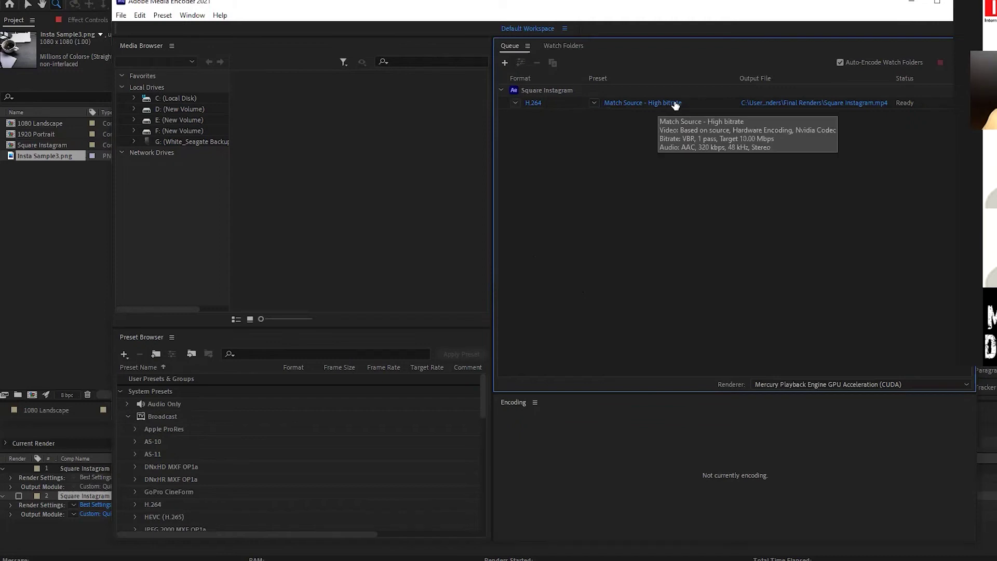
# - Save the output file as Square Instagram.mp4 in the Final Renders folder and start encoding the queue
pyautogui.click(812, 101)
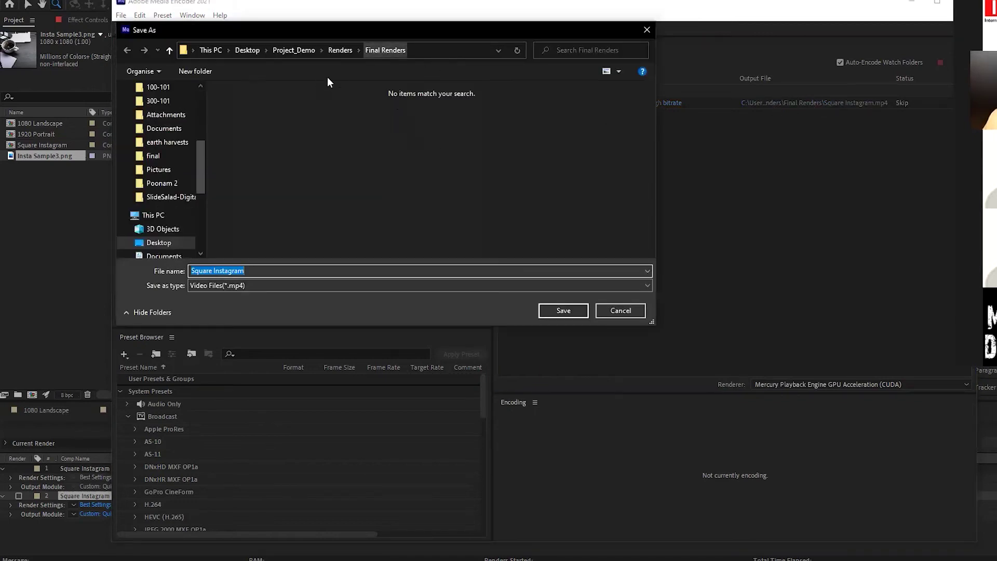
pyautogui.click(566, 310)
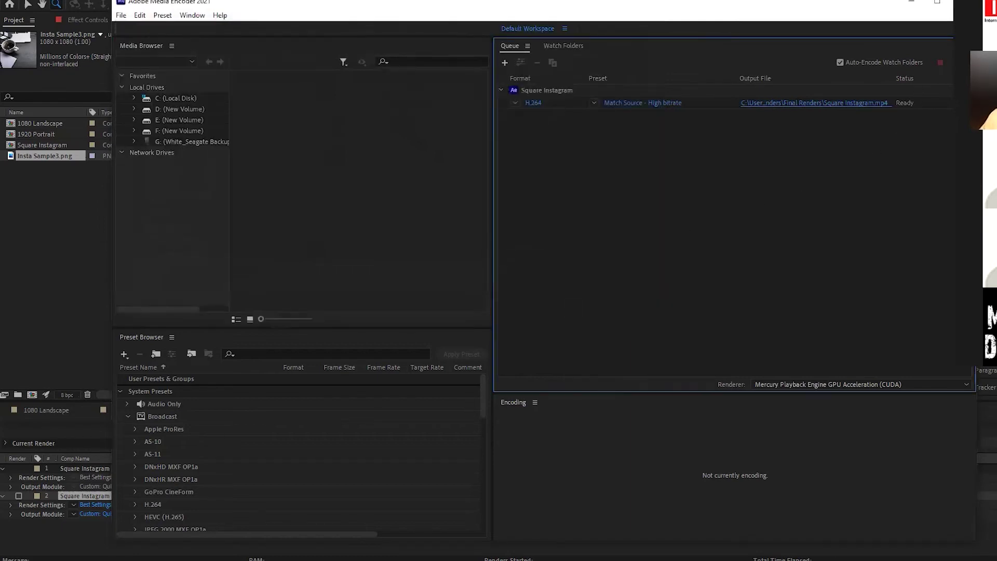
pyautogui.click(960, 62)
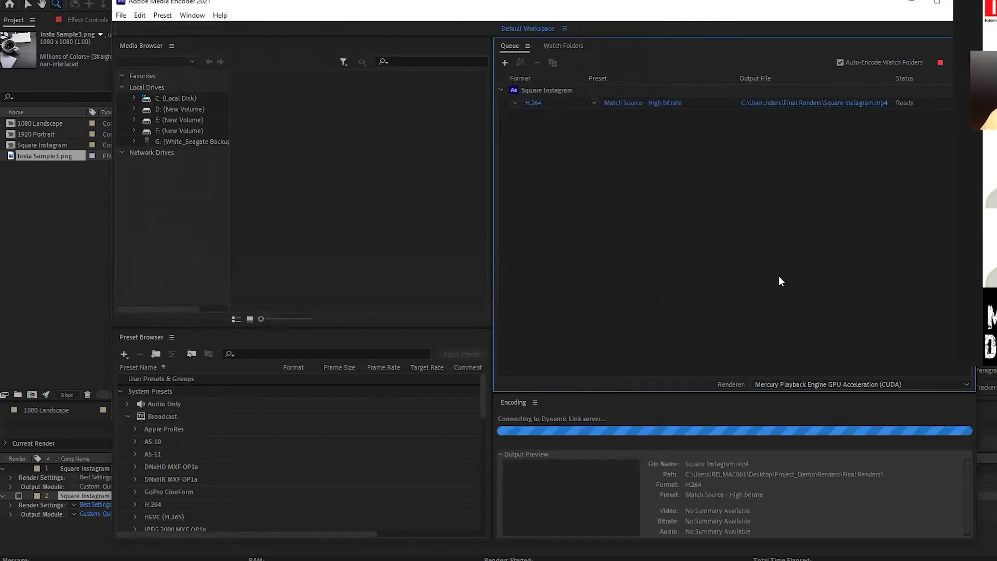
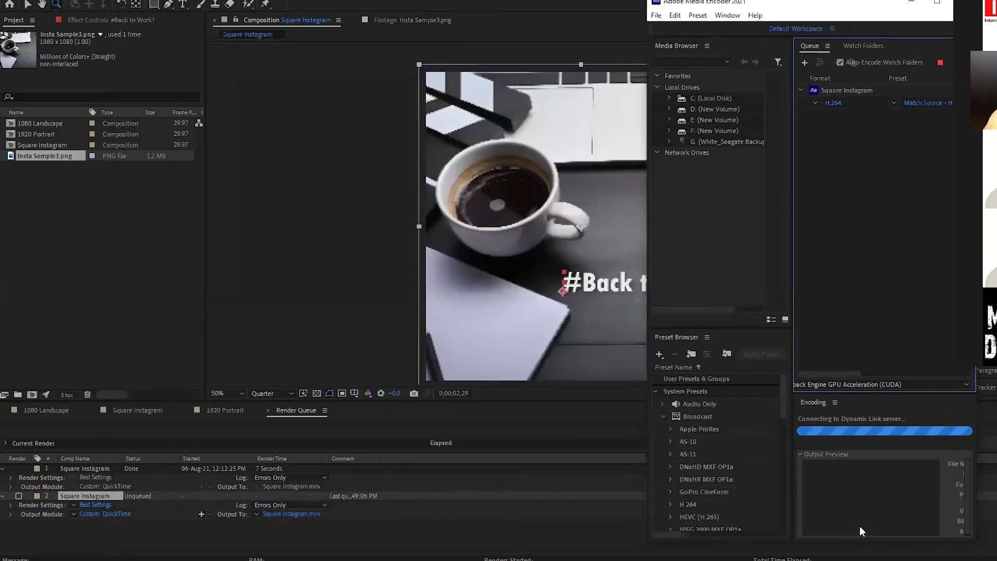
# - Resize the Media Encoder and After Effects windows so that they sit side by side
pyautogui.click(859, 535)
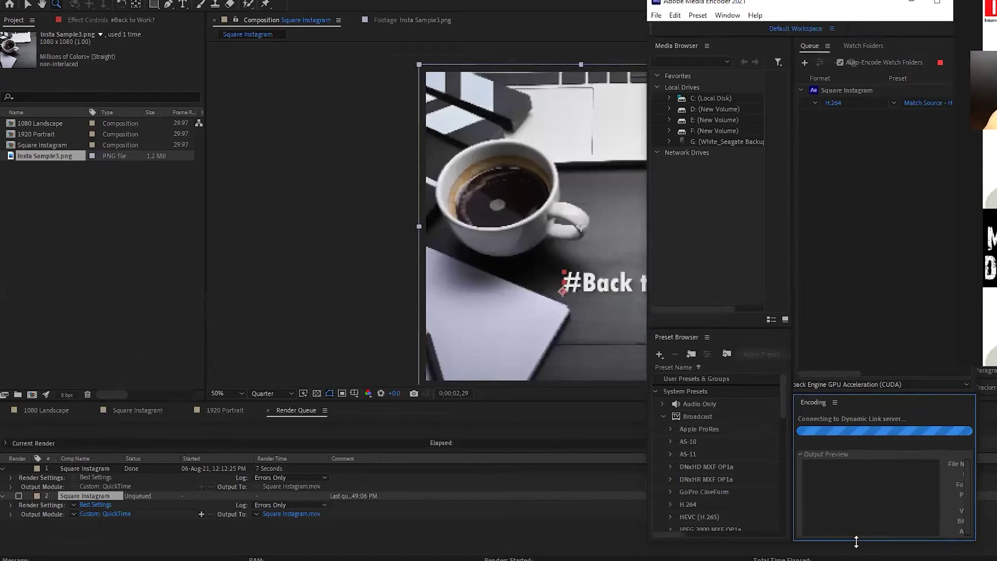
pyautogui.moveTo(856, 541); pyautogui.dragTo(856, 509)
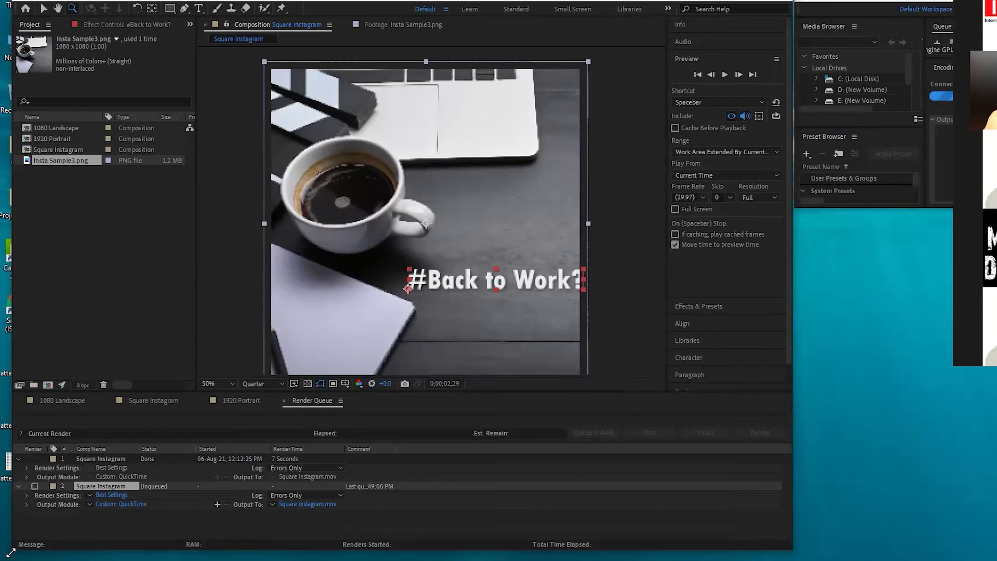
pyautogui.moveTo(11, 553); pyautogui.dragTo(0, 560)
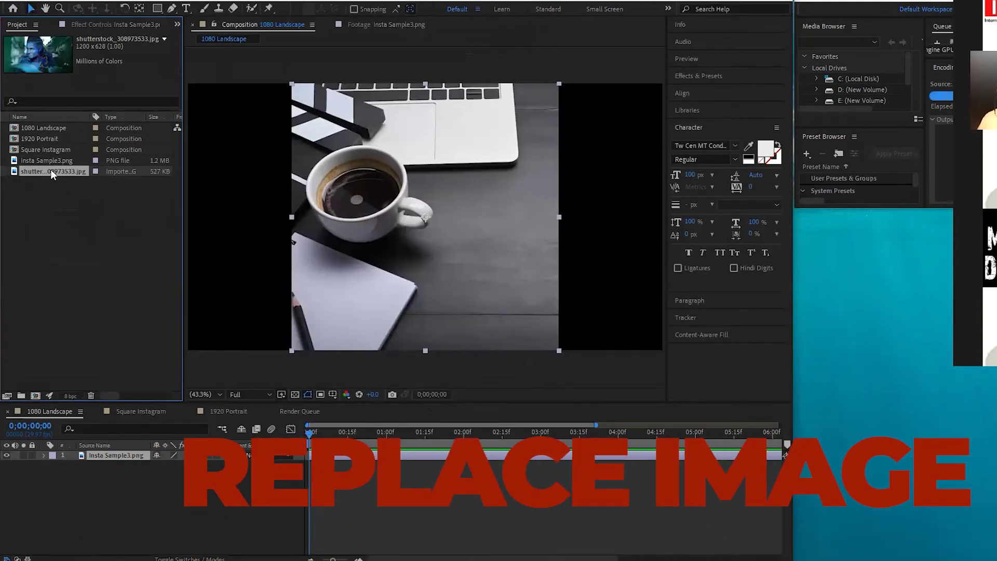
# - Try replacing the Insta Sample3.png layer with the shutterstock image and undo it, then add the image as a separate layer and delete it
pyautogui.moveTo(58, 170); pyautogui.dragTo(104, 459)
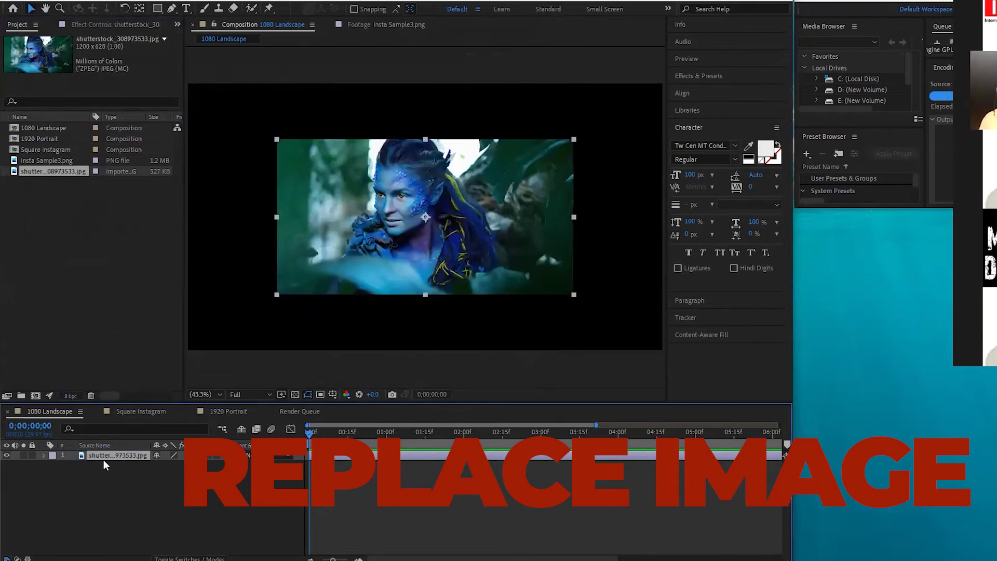
pyautogui.hotkey('ctrl', 'z')
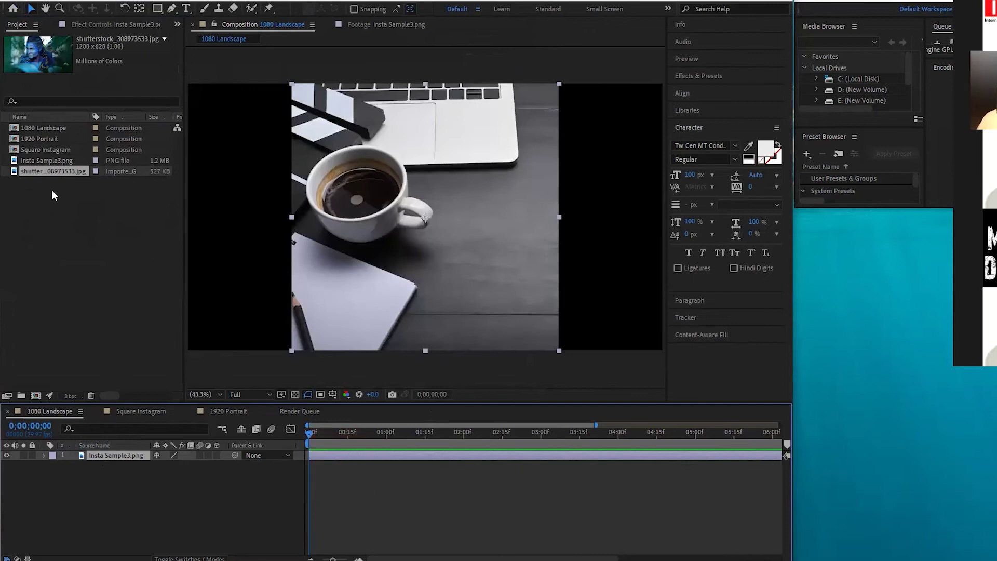
pyautogui.moveTo(39, 170); pyautogui.dragTo(77, 462)
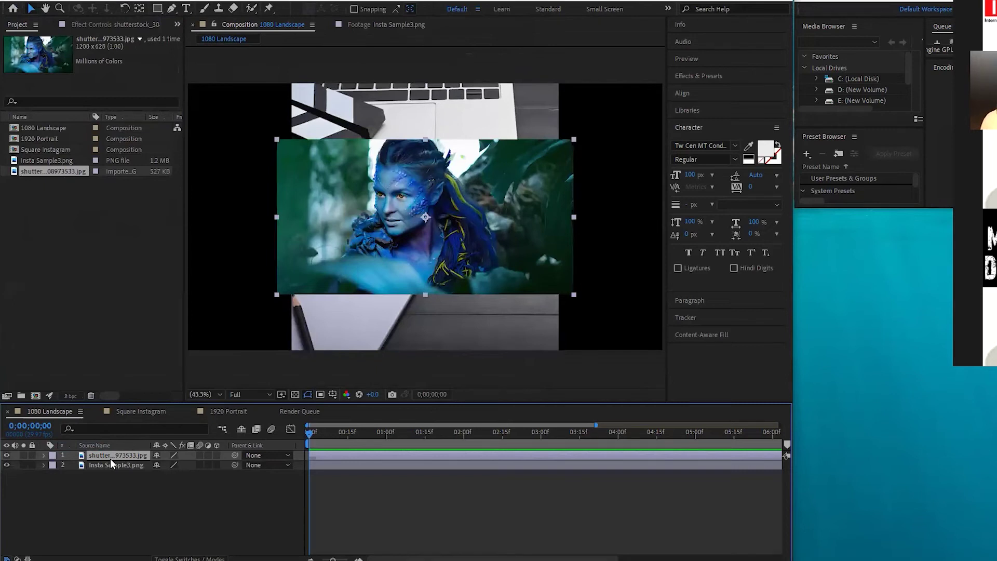
pyautogui.press('Delete')
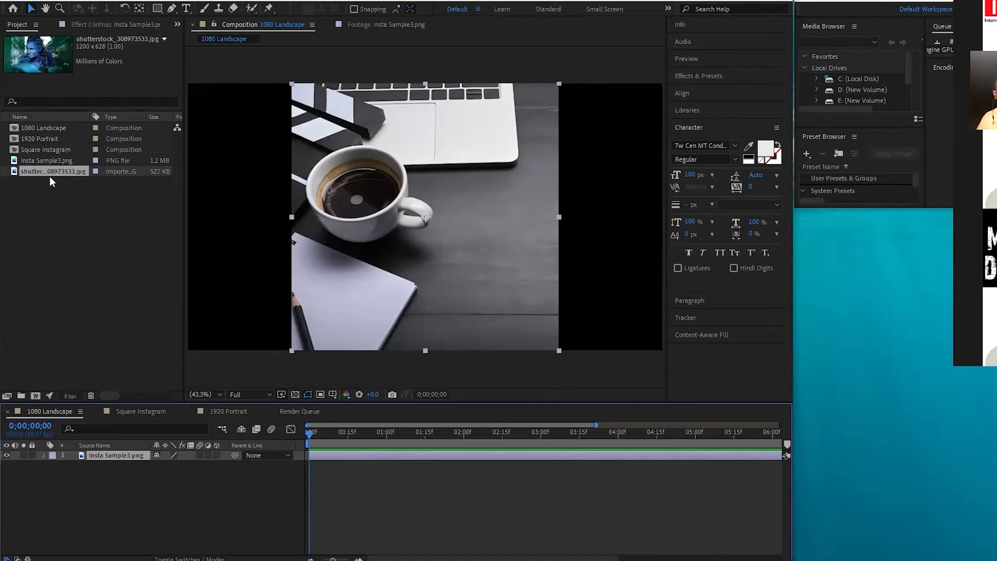
# - Replace the Insta Sample3.png layer in 1080 Landscape with shutterstock_308973533.jpg and expand its Transform properties
pyautogui.moveTo(54, 171); pyautogui.dragTo(109, 459)
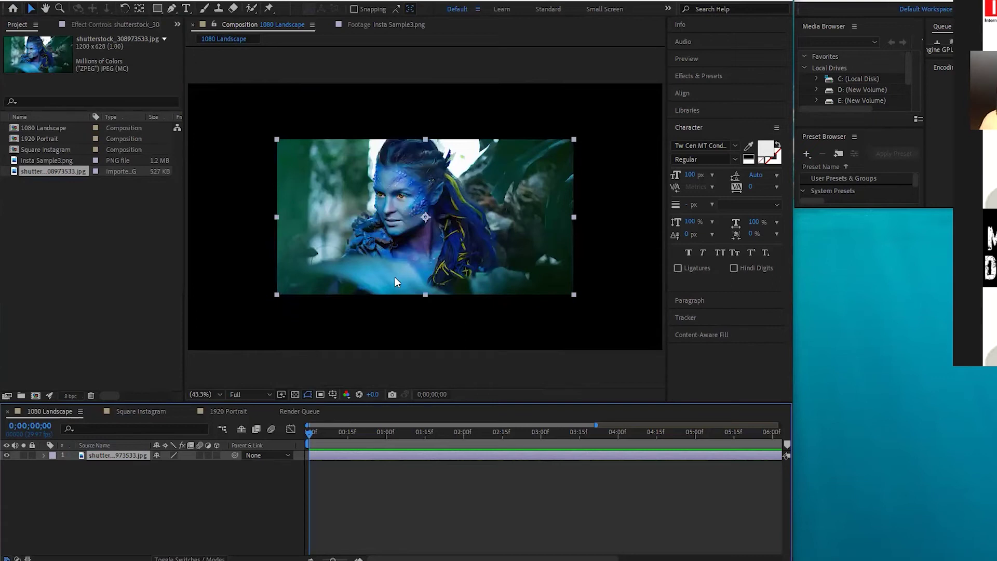
pyautogui.press('s')
pyautogui.click(44, 454)
pyautogui.click(43, 456)
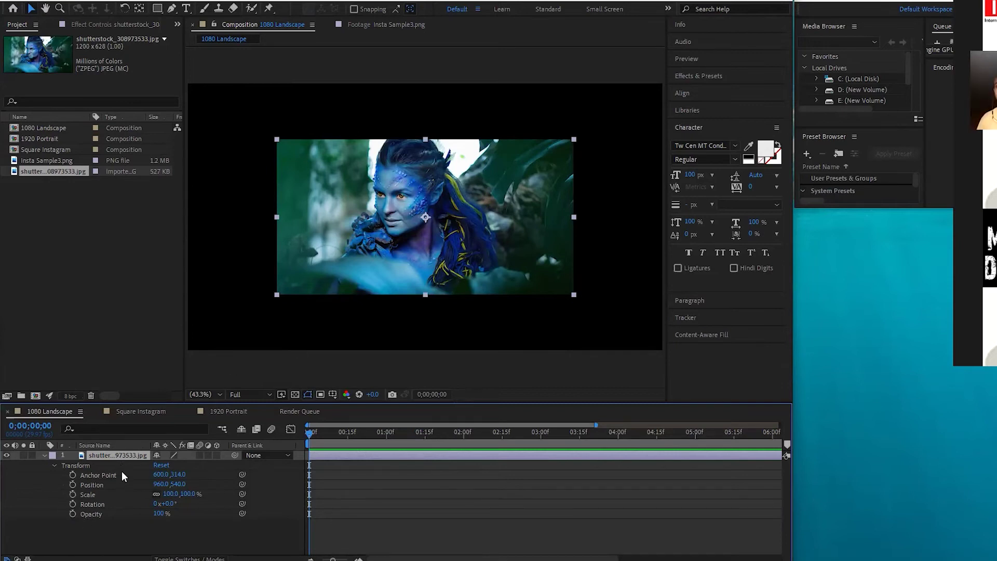
# - Show the image layer's Opacity, Rotation, Anchor Point, Position and Scale properties one at a time, finishing on Scale
pyautogui.press('t')
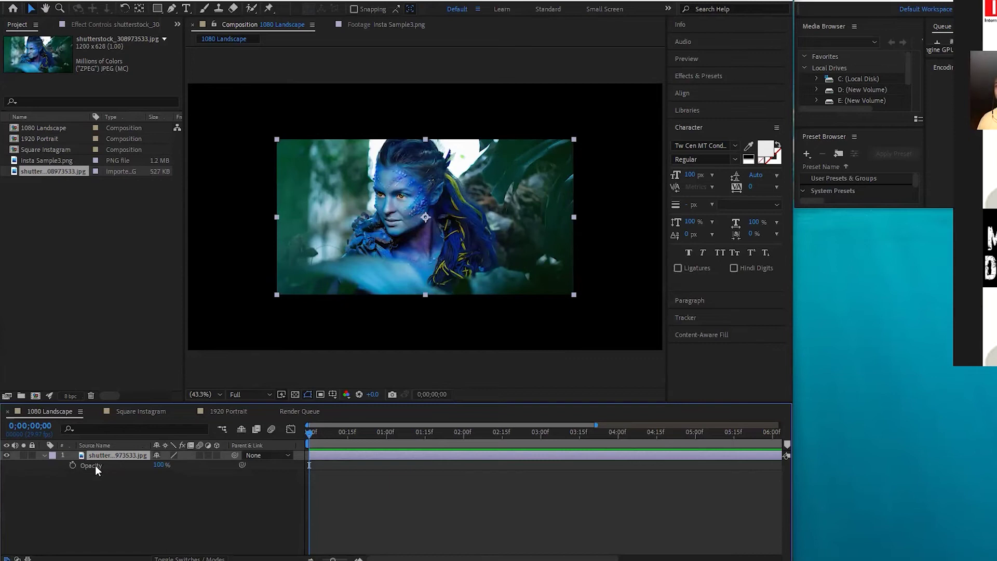
pyautogui.press('r')
pyautogui.press('a')
pyautogui.press('p')
pyautogui.press('s')
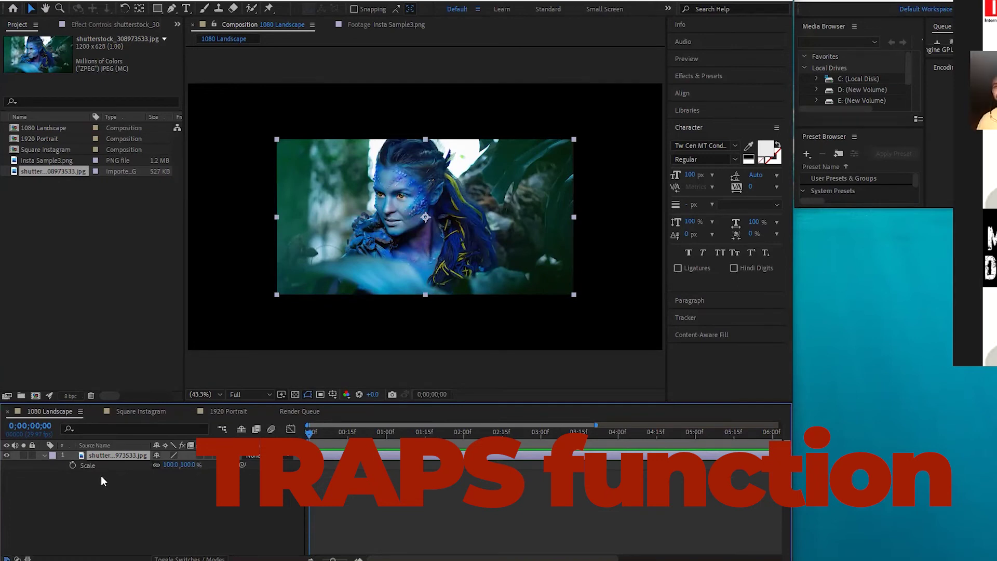
pyautogui.press('t')
pyautogui.press('a')
pyautogui.press('s')
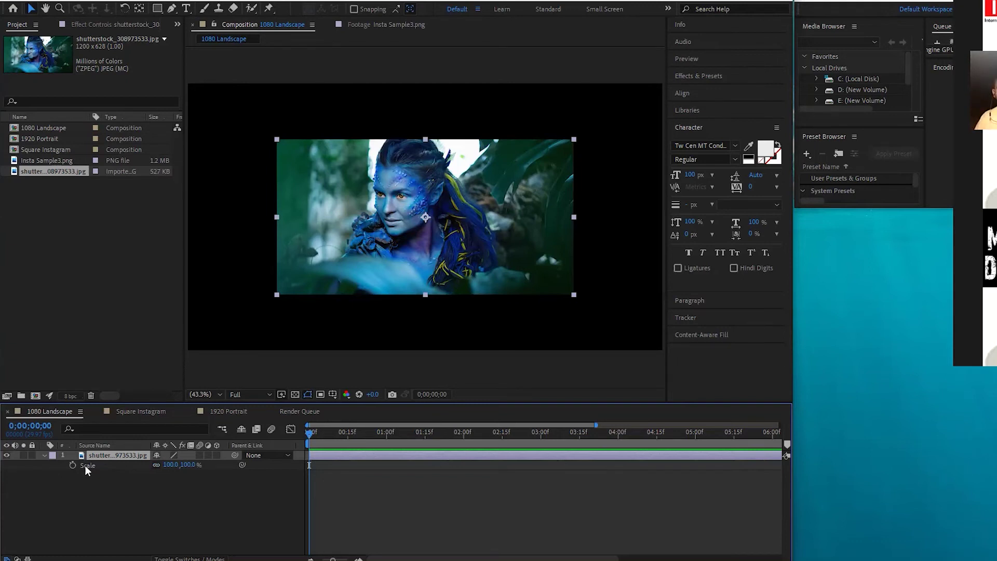
# - Show Opacity and Position alongside Scale, and scale the image layer to 173% to fill the composition frame
pyautogui.hotkey('shift', 't')
pyautogui.hotkey('shift', 'p')
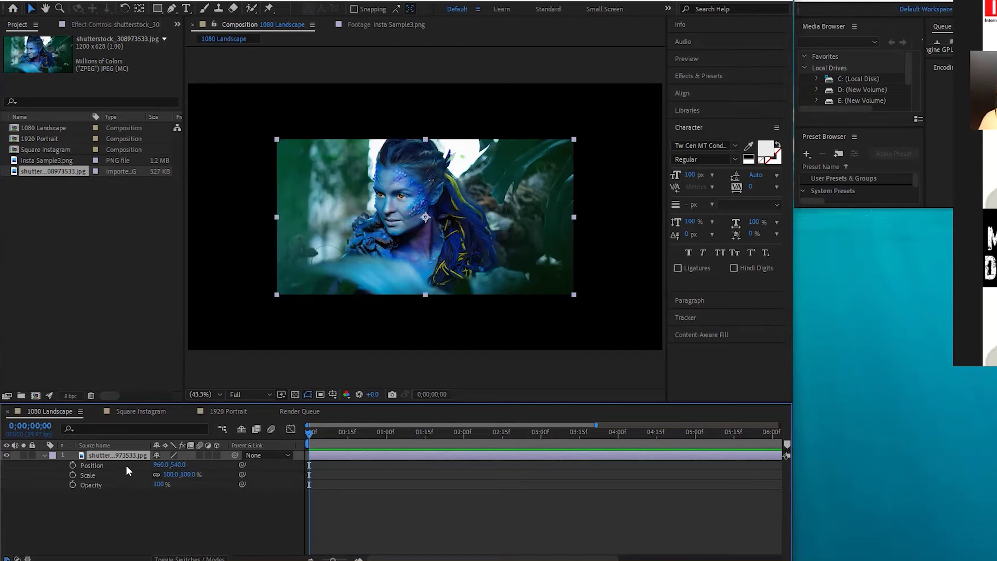
pyautogui.click(180, 473)
pyautogui.moveTo(180, 473); pyautogui.dragTo(197, 467)
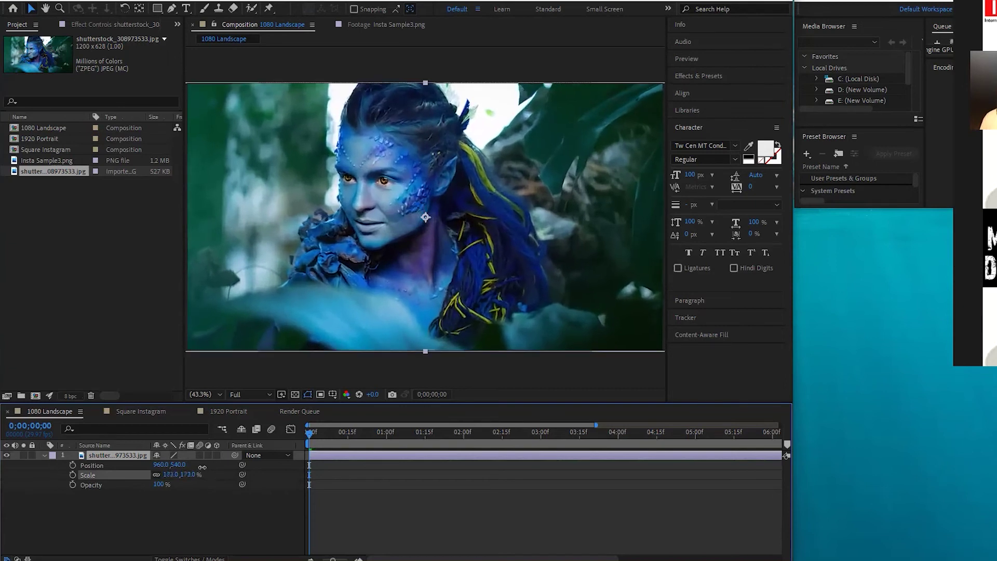
# - Zoom the composition view out to 25%, in to 50%, and back out to 25%
pyautogui.press(',')
pyautogui.press(',')
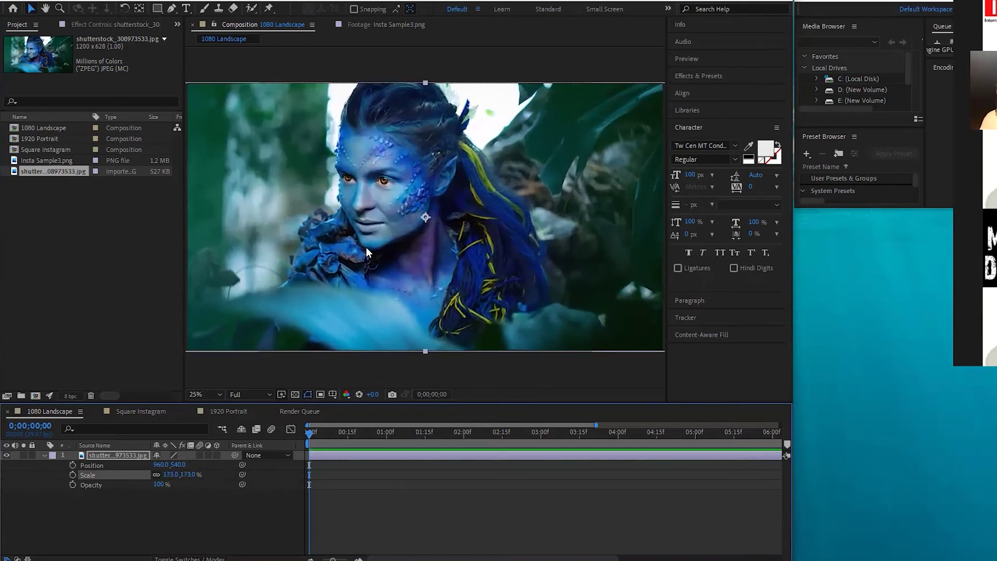
pyautogui.press('.')
pyautogui.press('.')
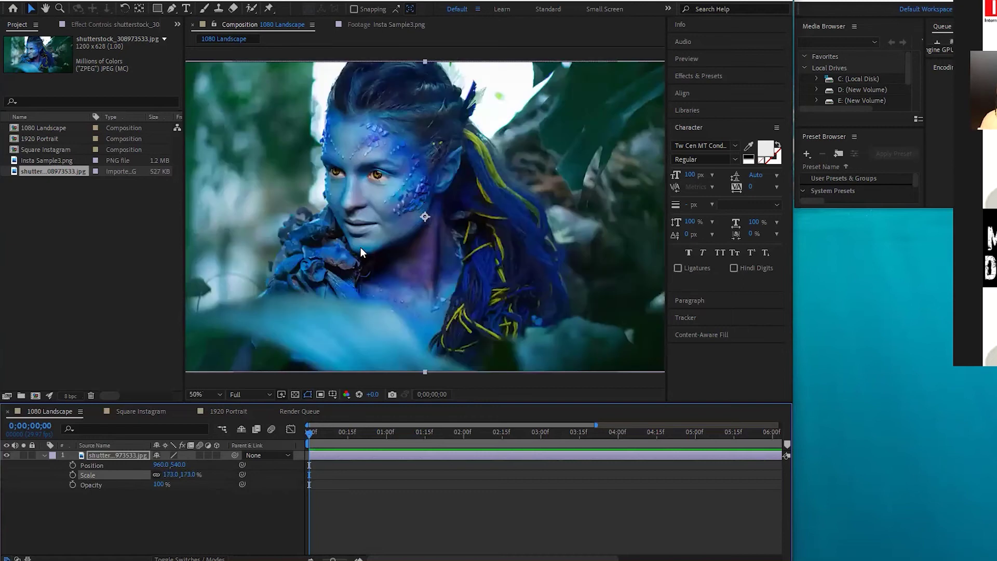
pyautogui.press(',')
pyautogui.press(',')
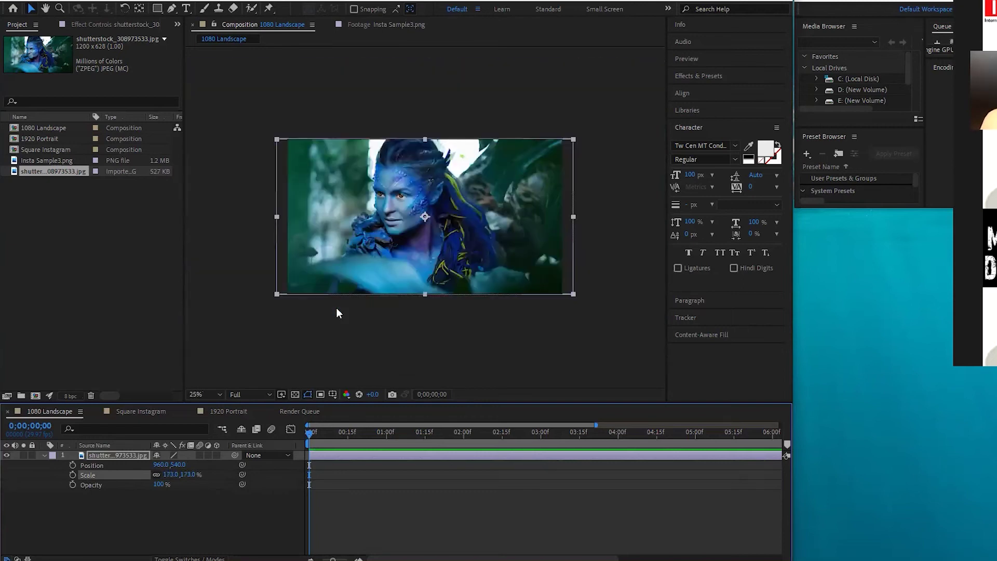
# - Scrub the opening frames of the 1080 Landscape timeline and return to its start
pyautogui.moveTo(323, 431)
pyautogui.mouseDown()
pyautogui.moveTo(387, 430)
pyautogui.moveTo(328, 432)
pyautogui.mouseUp()
pyautogui.press('Home')
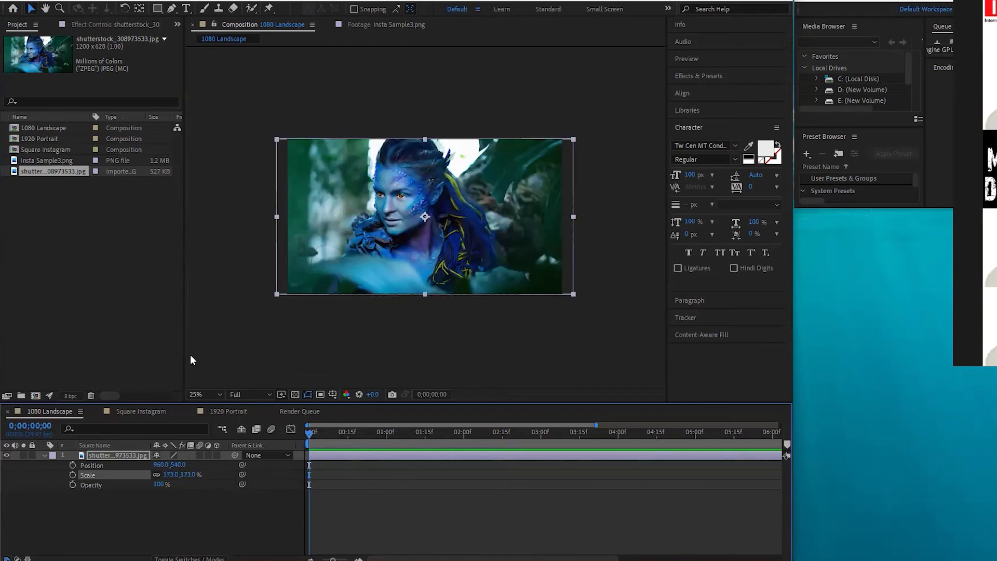
pyautogui.moveTo(313, 432)
pyautogui.mouseDown()
pyautogui.moveTo(367, 432)
pyautogui.moveTo(294, 434)
pyautogui.mouseUp()
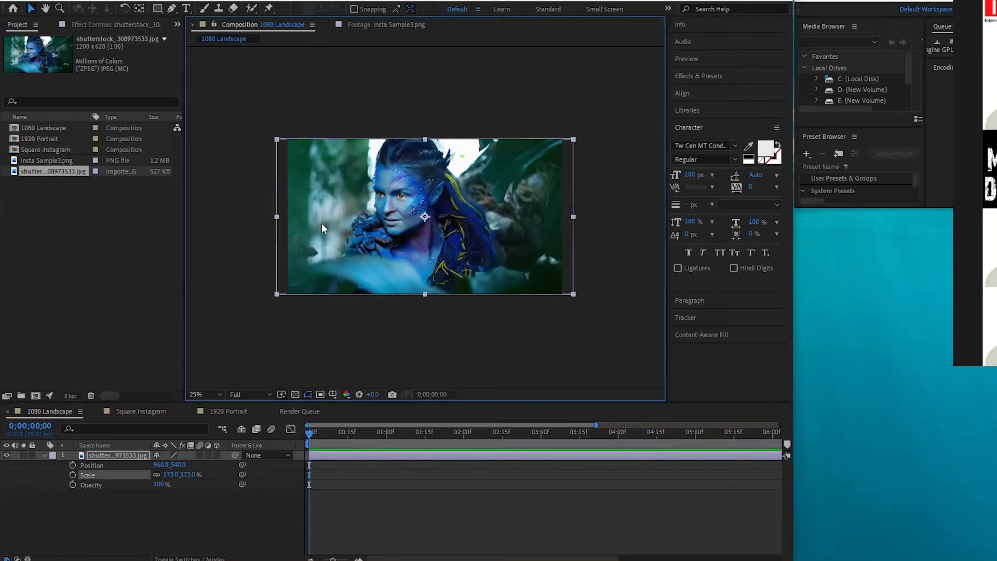
# - Shift the image layer to position 1028, 536 and add a Scale keyframe at the start of the composition
pyautogui.moveTo(308, 229); pyautogui.dragTo(319, 227)
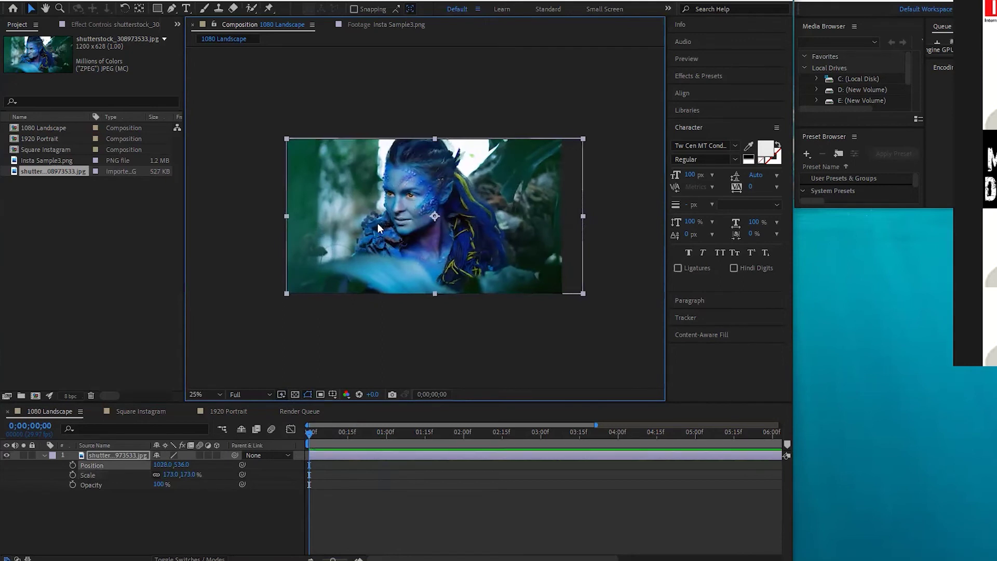
pyautogui.moveTo(332, 435); pyautogui.dragTo(230, 444)
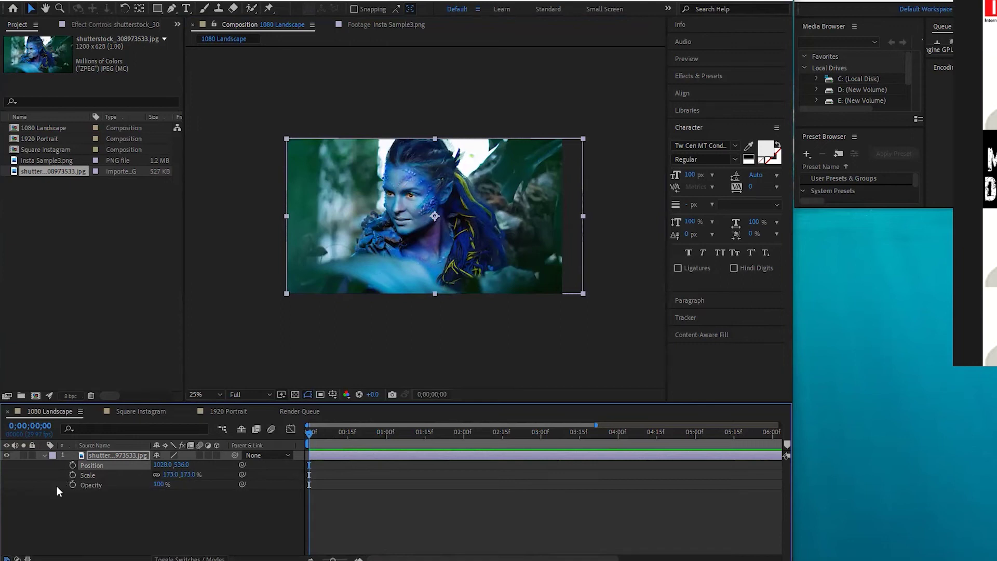
pyautogui.click(73, 475)
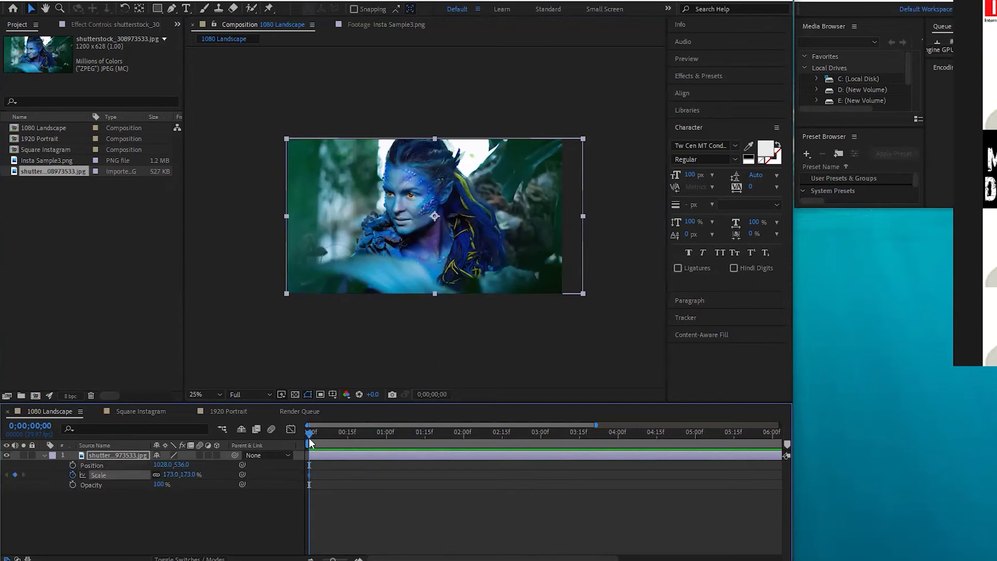
# - Add a second Scale keyframe at 0;00;04;16, raising the image layer's Scale in small increments to 211%
pyautogui.moveTo(309, 433); pyautogui.dragTo(659, 435)
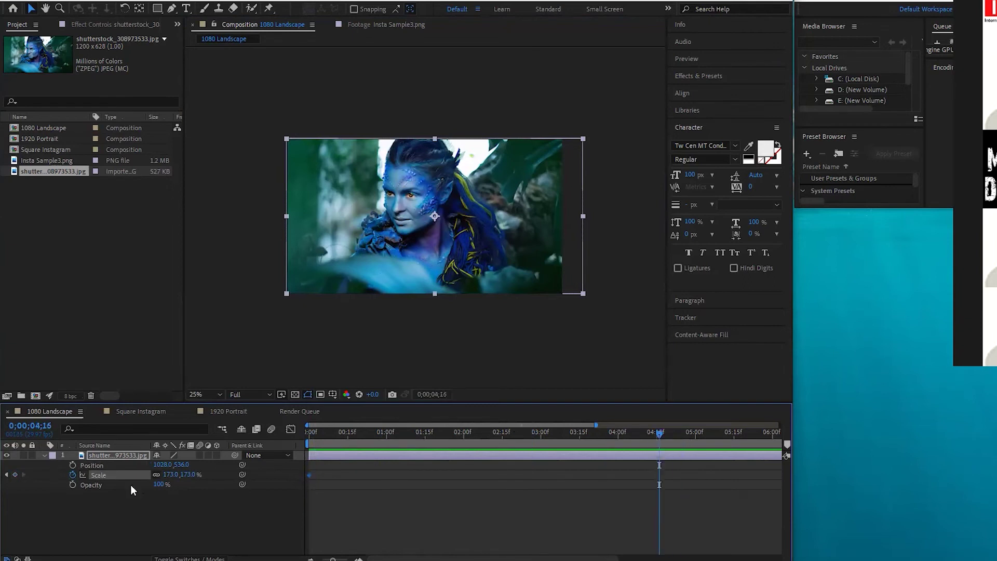
pyautogui.click(168, 475)
pyautogui.press('Up')
pyautogui.press('Up')
pyautogui.press('Up')
pyautogui.press('Up')
pyautogui.press('Up')
pyautogui.press('Up')
pyautogui.press('Up')
pyautogui.press('Up')
pyautogui.press('Up')
pyautogui.press('Up')
pyautogui.press('Up')
pyautogui.press('Up')
pyautogui.press('Up')
pyautogui.press('Up')
pyautogui.press('Up')
pyautogui.press('Up')
pyautogui.press('Up')
pyautogui.press('Up')
pyautogui.press('Up')
pyautogui.press('Up')
pyautogui.press('Up')
pyautogui.press('Up')
pyautogui.press('Up')
pyautogui.press('Up')
pyautogui.press('Up')
pyautogui.press('Up')
pyautogui.press('Up')
pyautogui.press('Up')
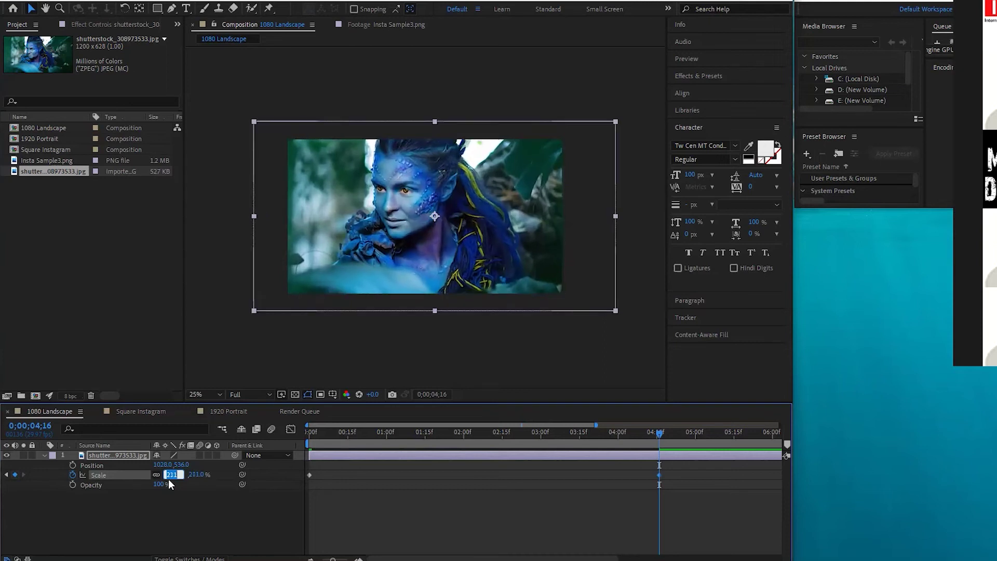
# - Vary the Scale value at 0;00;04;16 in steps of ten and one, finishing with Scale set to 220%
pyautogui.hotkey('shift', 'Down')
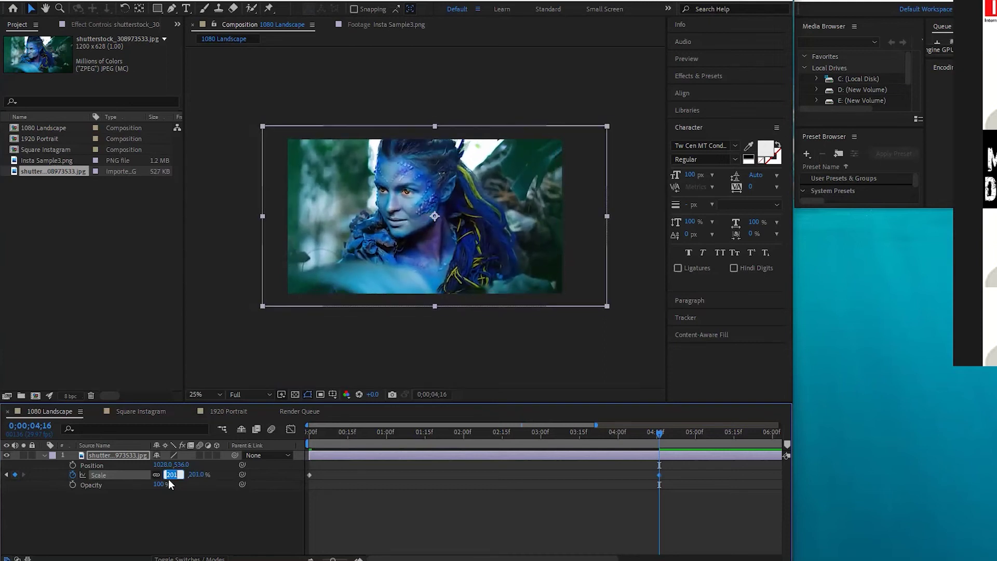
pyautogui.hotkey('shift', 'Down')
pyautogui.hotkey('shift', 'Down')
pyautogui.hotkey('shift', 'Down')
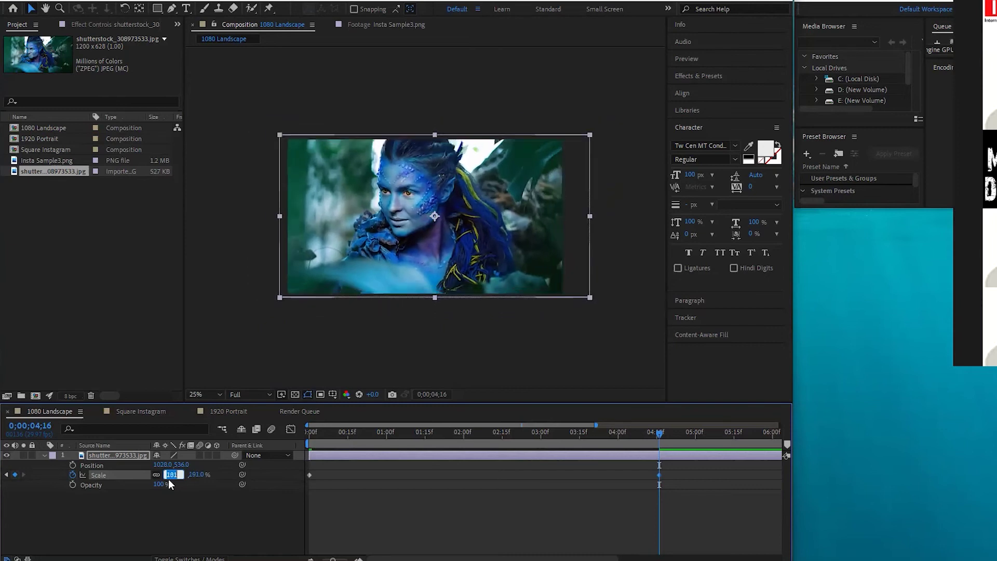
pyautogui.hotkey('shift', 'Up')
pyautogui.hotkey('shift', 'Up')
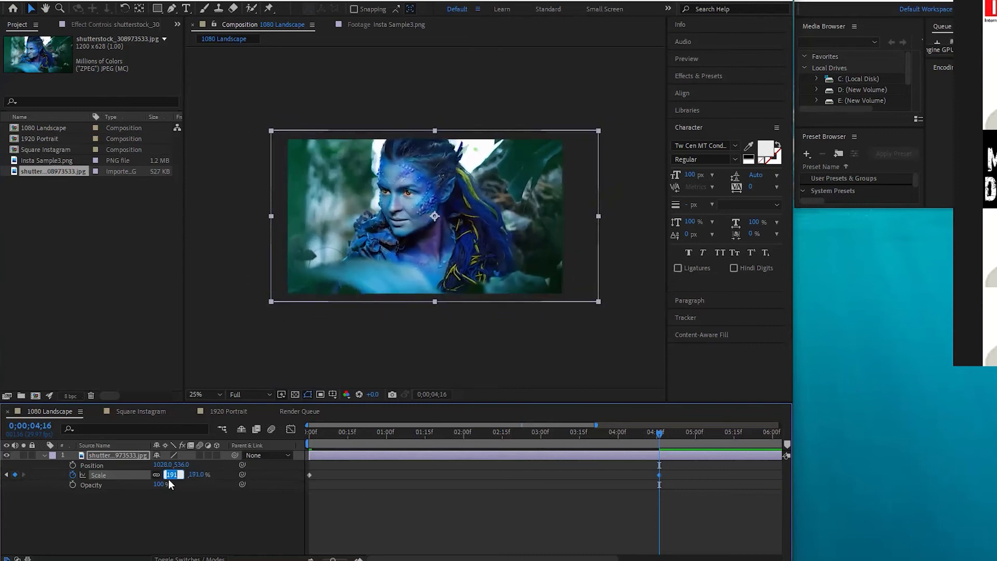
pyautogui.press('Up')
pyautogui.press('Up')
pyautogui.press('Up')
pyautogui.press('Up')
pyautogui.press('Up')
pyautogui.press('Up')
pyautogui.press('Up')
pyautogui.press('Up')
pyautogui.press('Up')
pyautogui.press('Up')
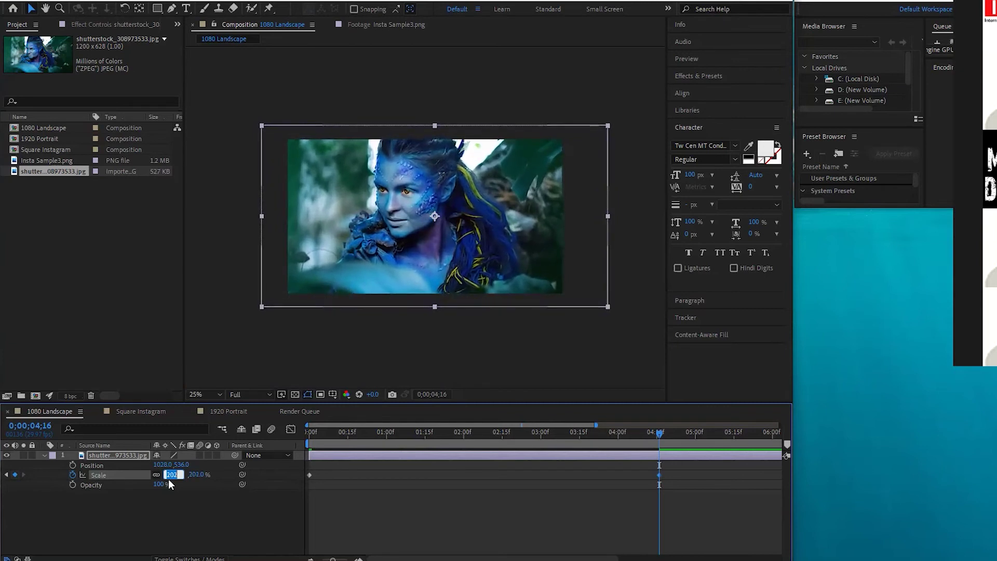
pyautogui.write('220')
pyautogui.press('Return')
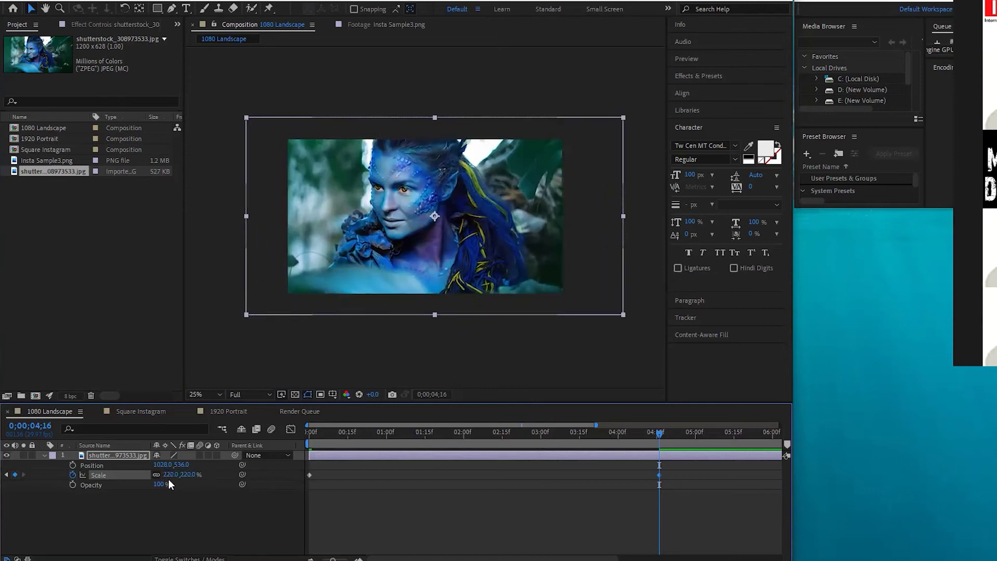
# - Preview the image layer's scale animation from the start of the composition
pyautogui.moveTo(657, 436); pyautogui.dragTo(269, 432)
pyautogui.press('space')
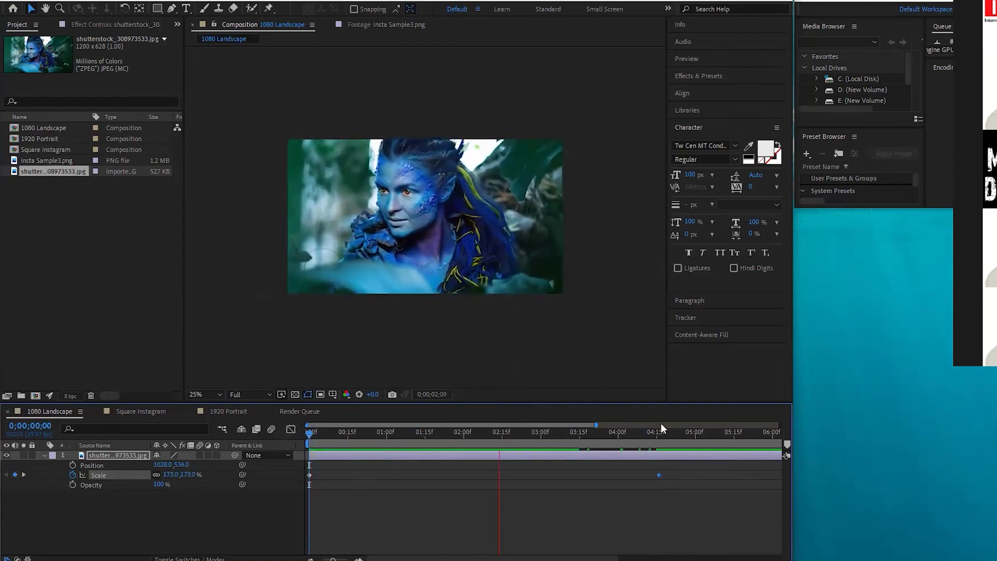
pyautogui.press('space')
# - Move the second Scale keyframe to about 7 seconds and preview the slower zoom from the start
pyautogui.scroll(-1, 637, 448)
pyautogui.scroll(-1, 637, 453)
pyautogui.moveTo(521, 473); pyautogui.dragTo(643, 474)
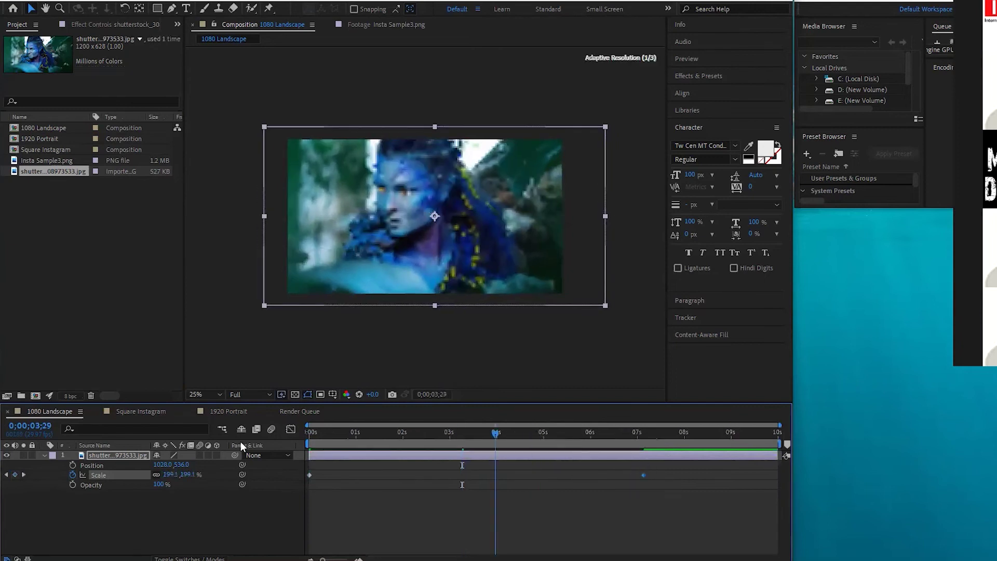
pyautogui.press('Home')
pyautogui.press('space')
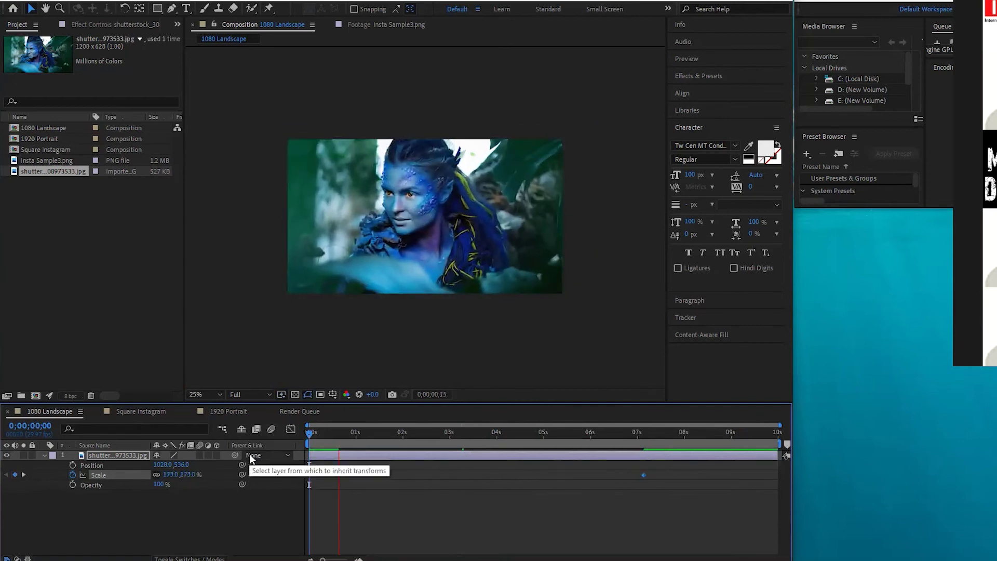
pyautogui.press('space')
# - Move the second Scale keyframe to 8 seconds and preview the animation again
pyautogui.moveTo(643, 474); pyautogui.dragTo(684, 475)
pyautogui.moveTo(416, 433); pyautogui.dragTo(370, 433)
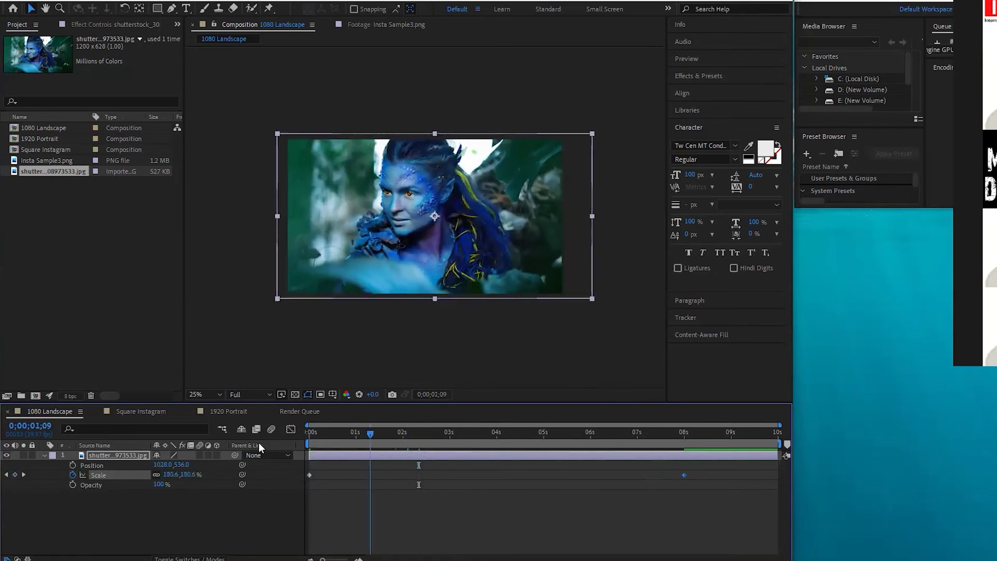
pyautogui.press('space')
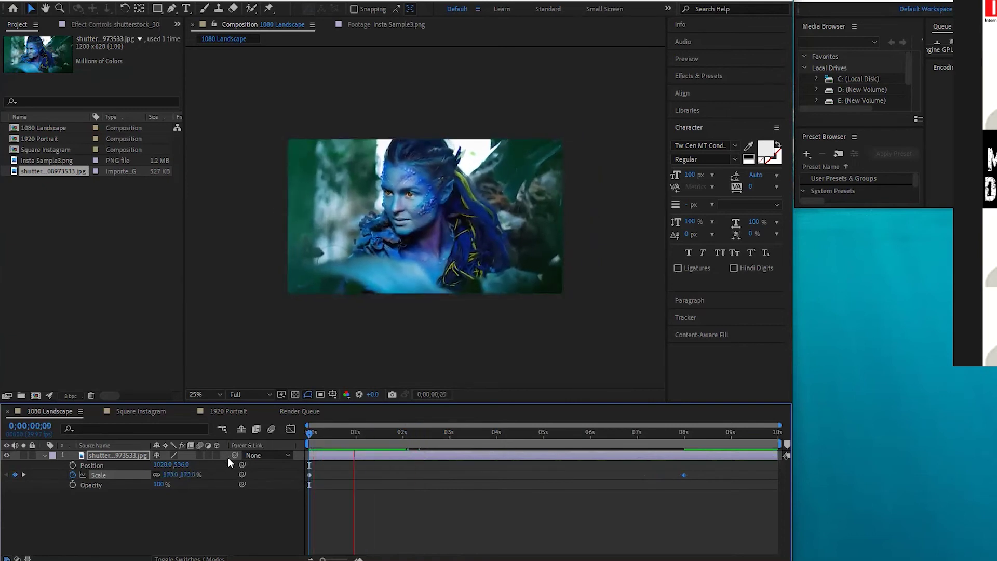
pyautogui.press('space')
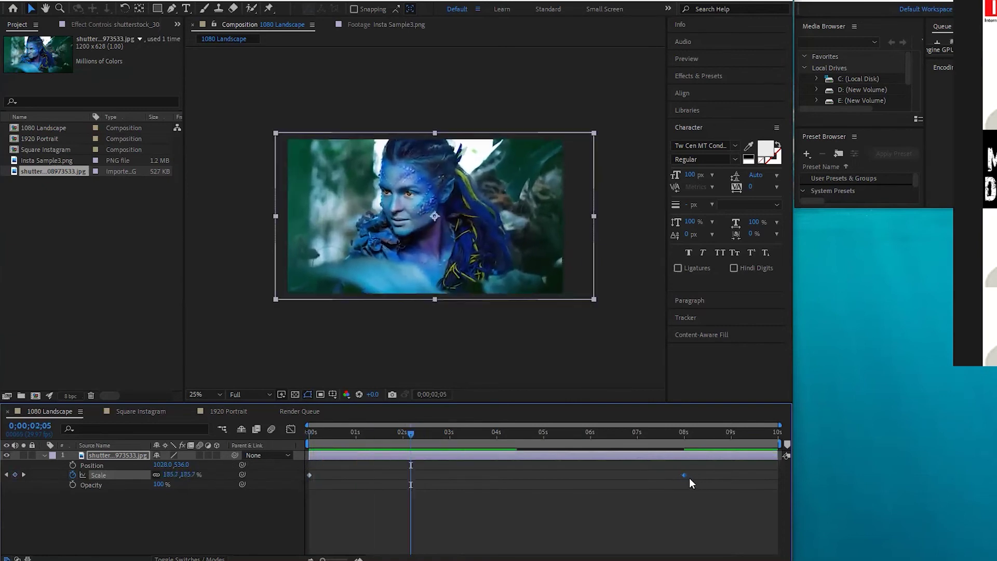
# - Preview the zoom with the second Scale keyframe near 0;00;09;22, and move that keyframe to the final frame, 0;00;09;29
pyautogui.moveTo(685, 473); pyautogui.dragTo(765, 474)
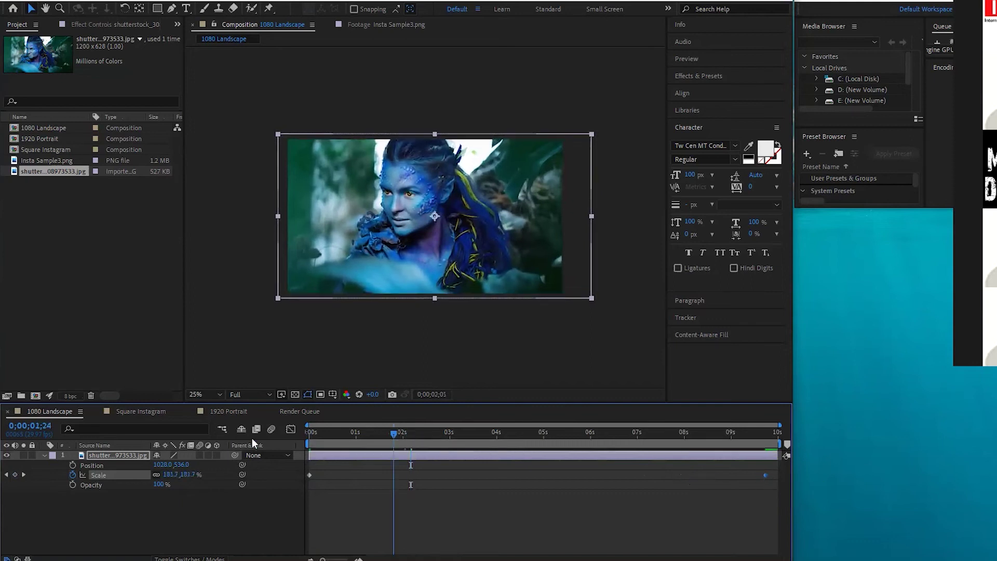
pyautogui.press('space')
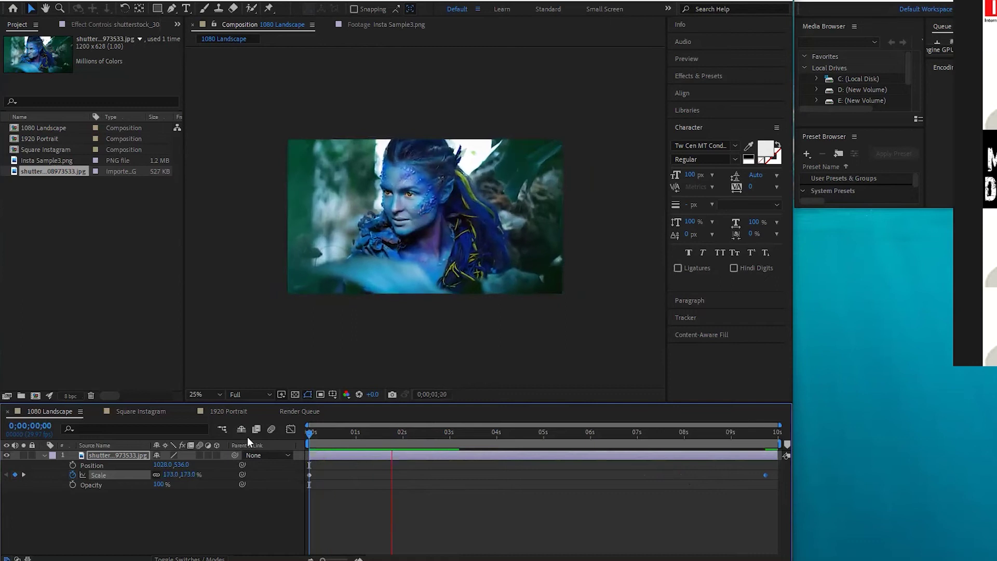
pyautogui.press('space')
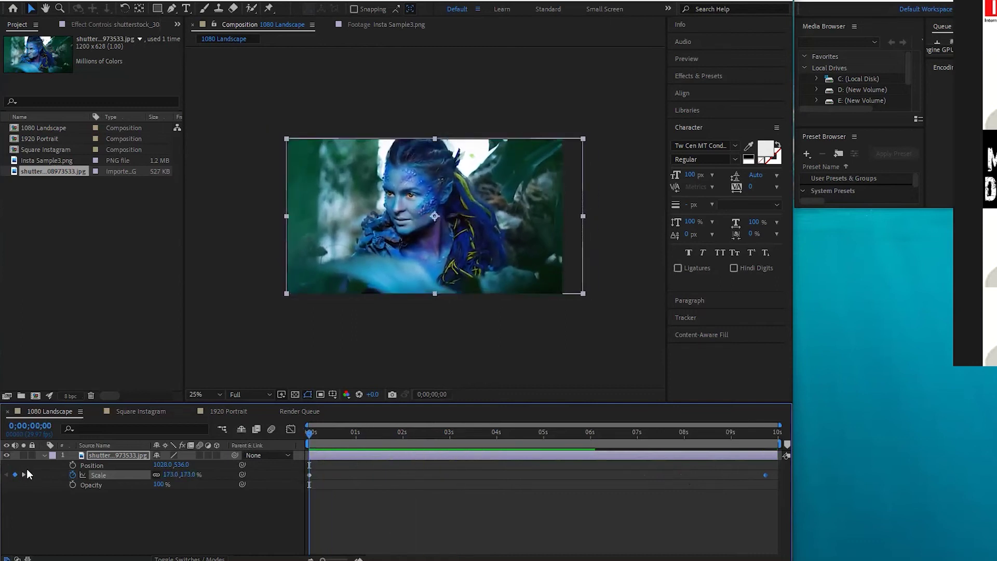
pyautogui.moveTo(322, 436); pyautogui.dragTo(775, 474)
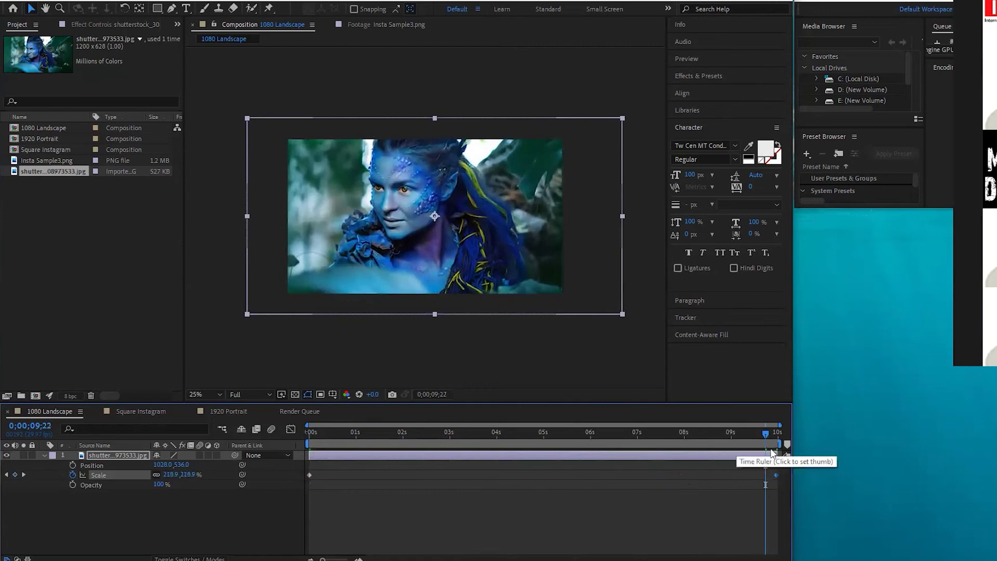
pyautogui.moveTo(767, 437); pyautogui.dragTo(780, 437)
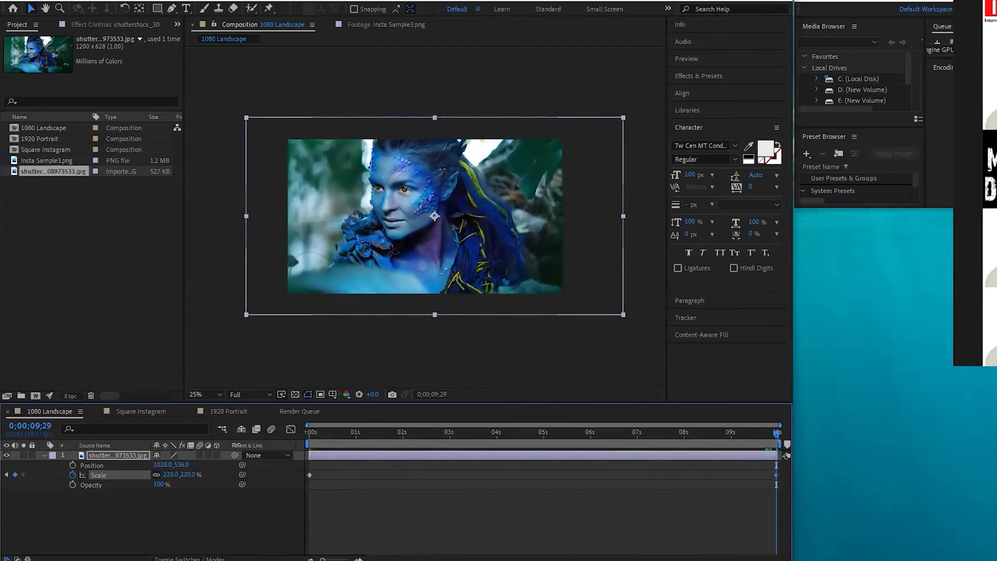
# - Keyframe the image layer's Position at the start, and set Position to 1294, 678 at 0;00;09;29
pyautogui.moveTo(391, 434); pyautogui.dragTo(334, 433)
pyautogui.press('Home')
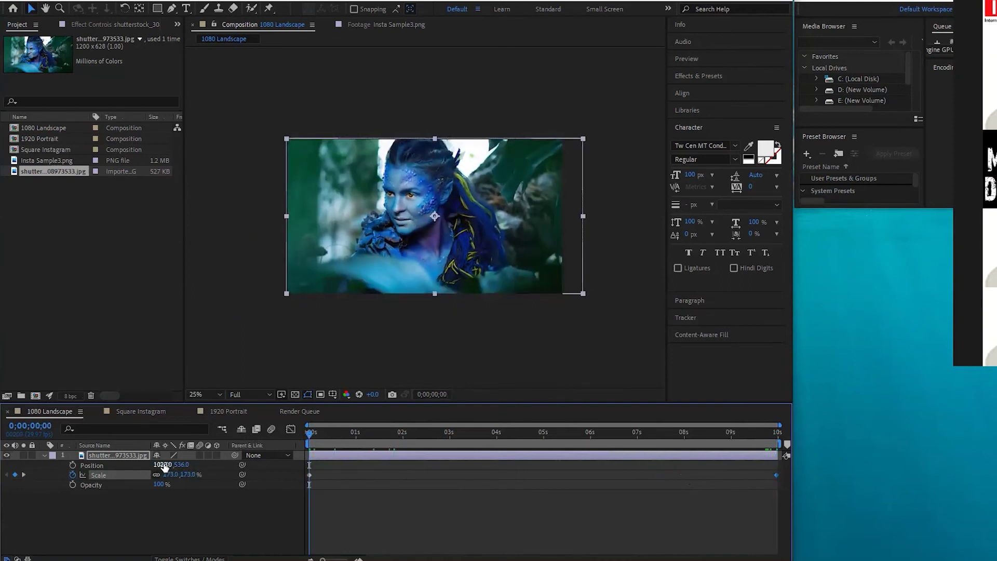
pyautogui.click(73, 465)
pyautogui.moveTo(310, 435); pyautogui.dragTo(777, 443)
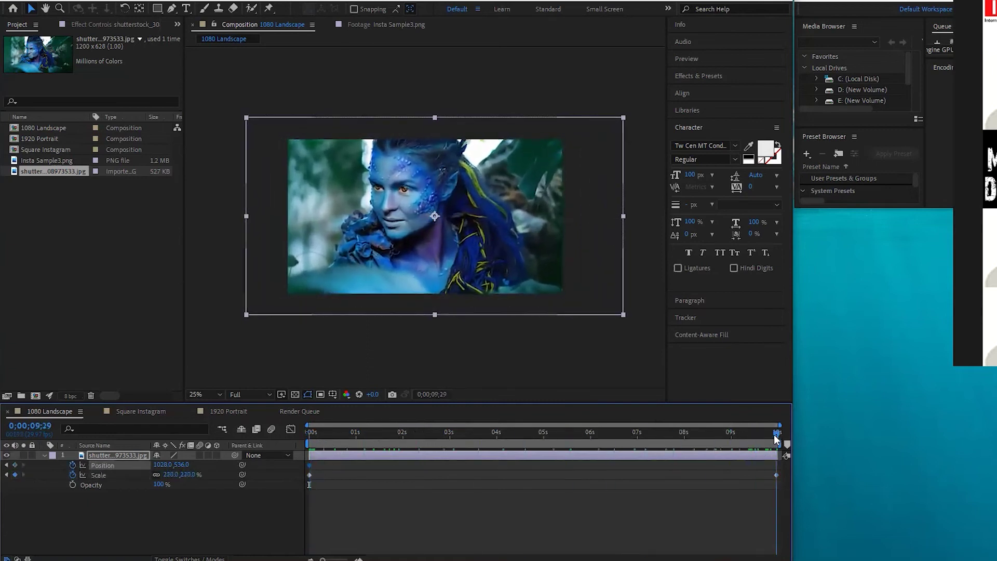
pyautogui.moveTo(199, 459); pyautogui.dragTo(289, 439)
pyautogui.moveTo(159, 467); pyautogui.dragTo(301, 451)
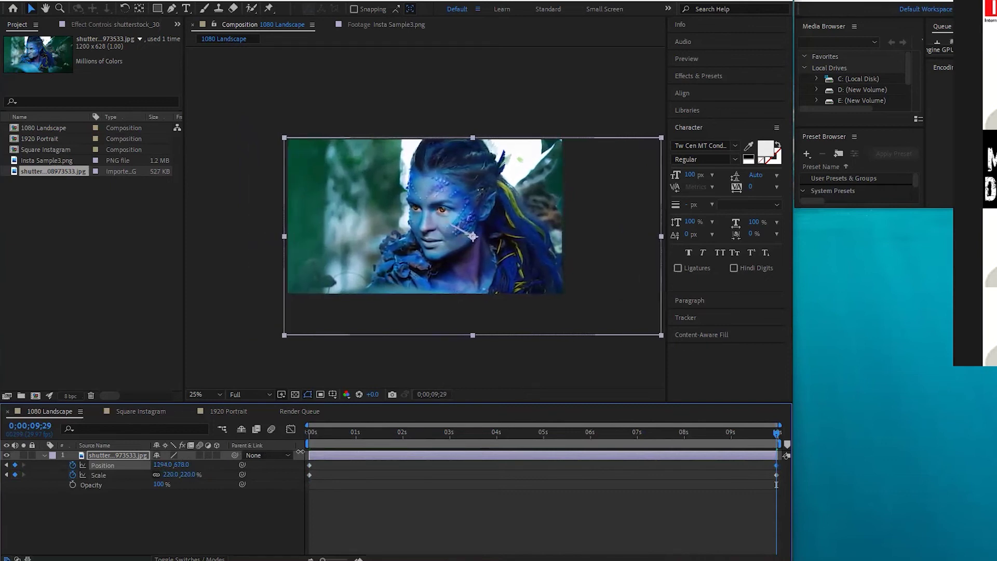
# - Preview the combined Position and Scale animation from the start
pyautogui.moveTo(535, 433); pyautogui.dragTo(316, 433)
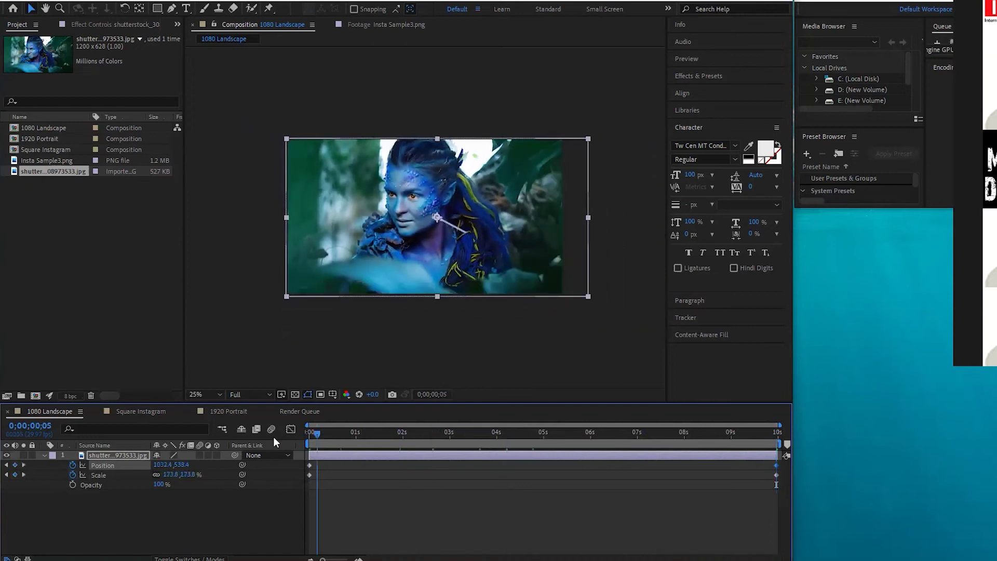
pyautogui.press('space')
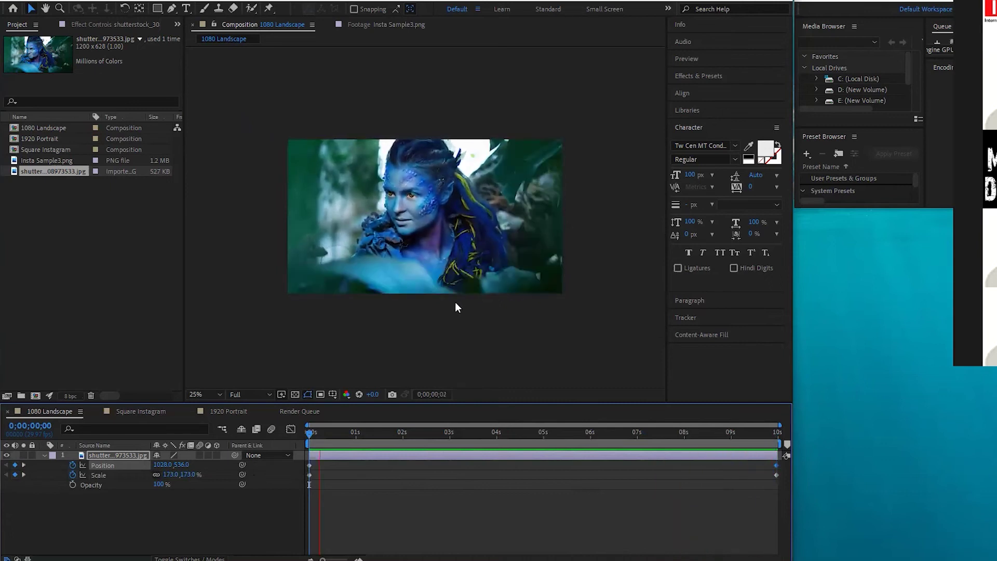
pyautogui.click(354, 433)
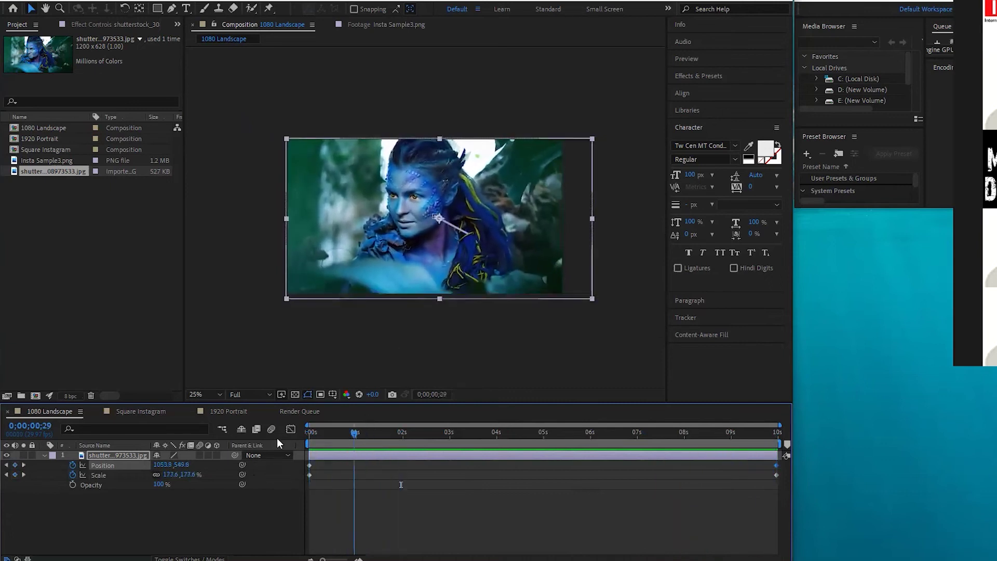
# - Add an Opacity keyframe at the start of the composition and set Opacity to 0%
pyautogui.press('Home')
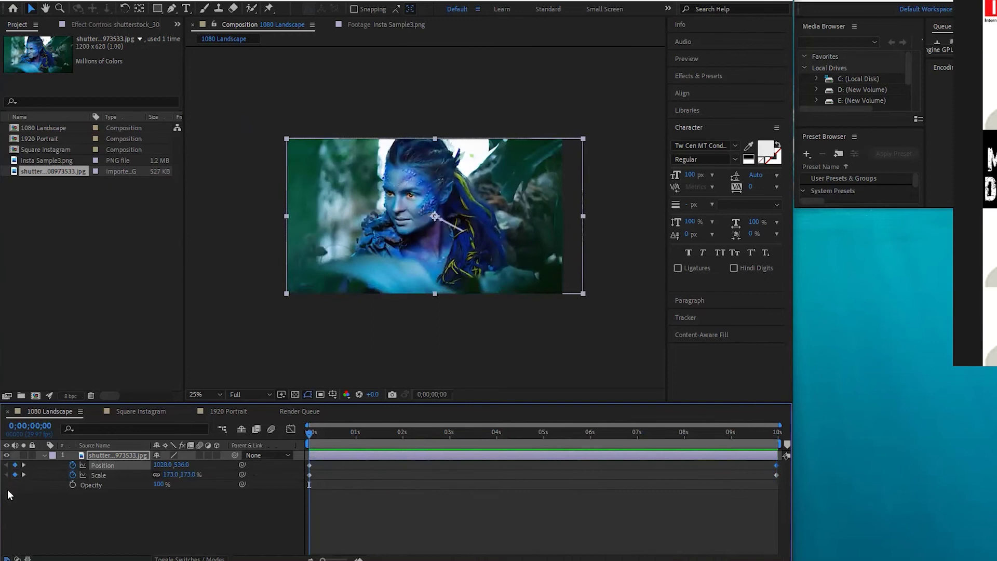
pyautogui.click(72, 484)
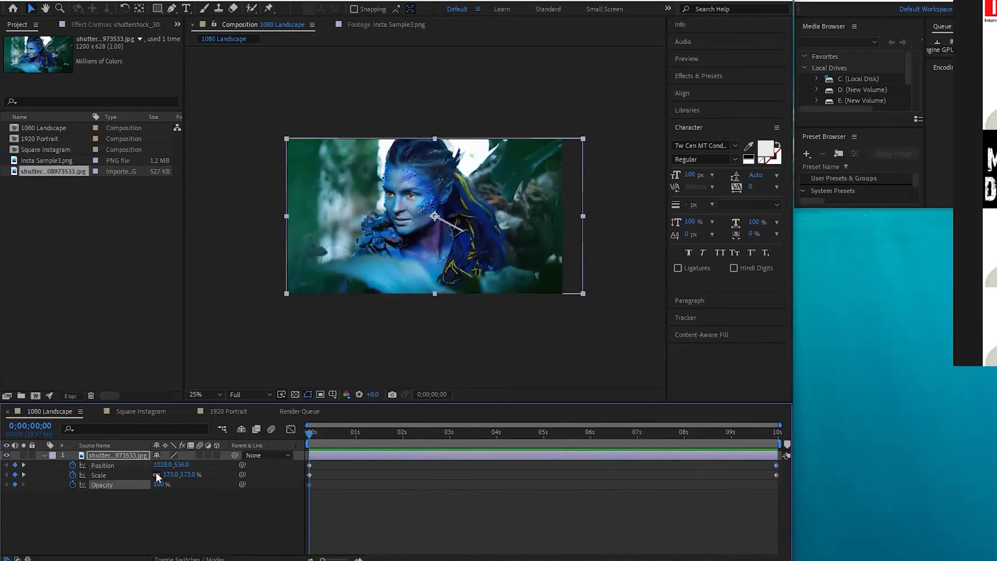
pyautogui.moveTo(154, 484); pyautogui.dragTo(96, 483)
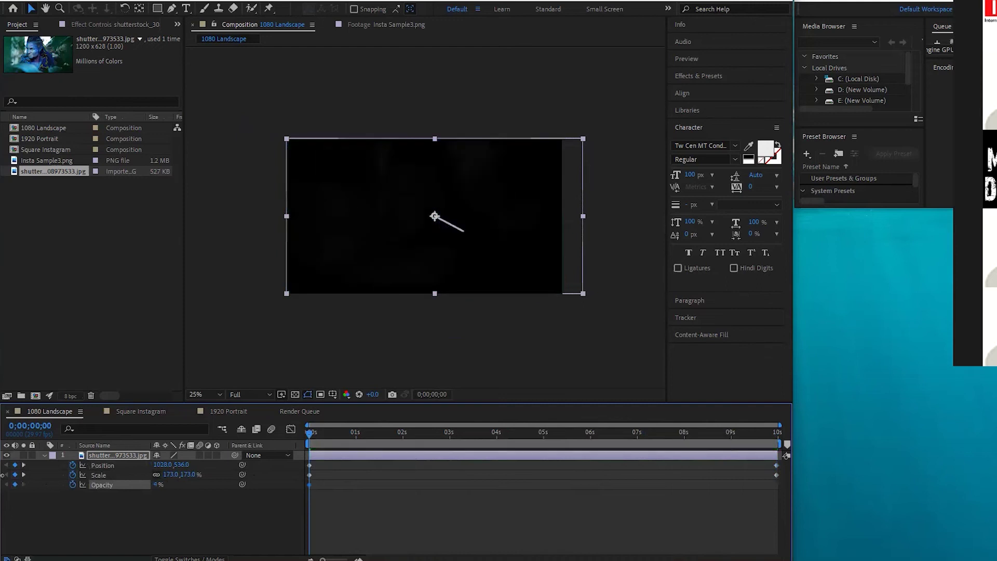
pyautogui.click(154, 483)
pyautogui.write('0')
pyautogui.press('Return')
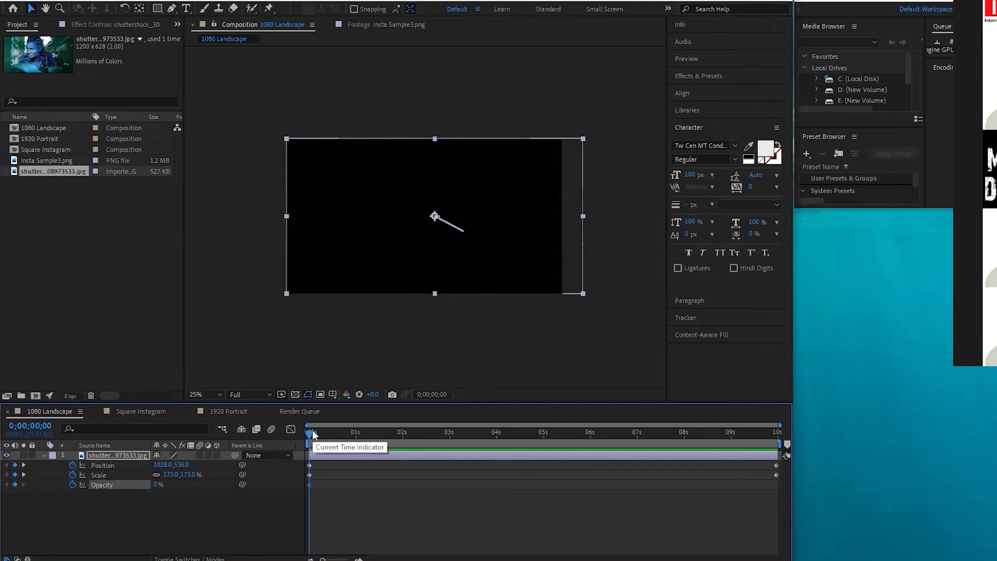
# - Try a ten-frame jump, return to the start, and advance the current time in ten-frame jumps to 0;00;01;00
pyautogui.hotkey('shift', 'Right')
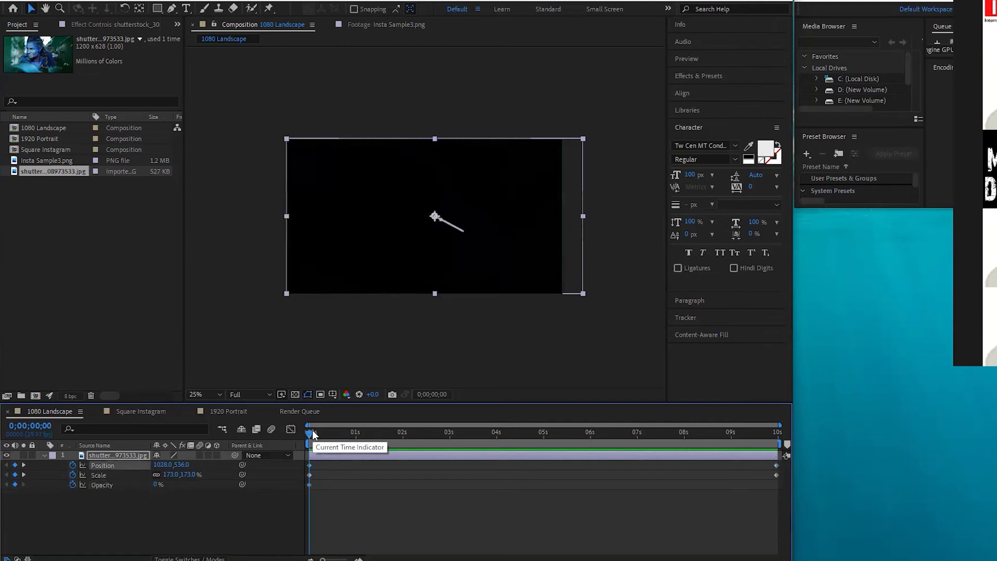
pyautogui.press('space')
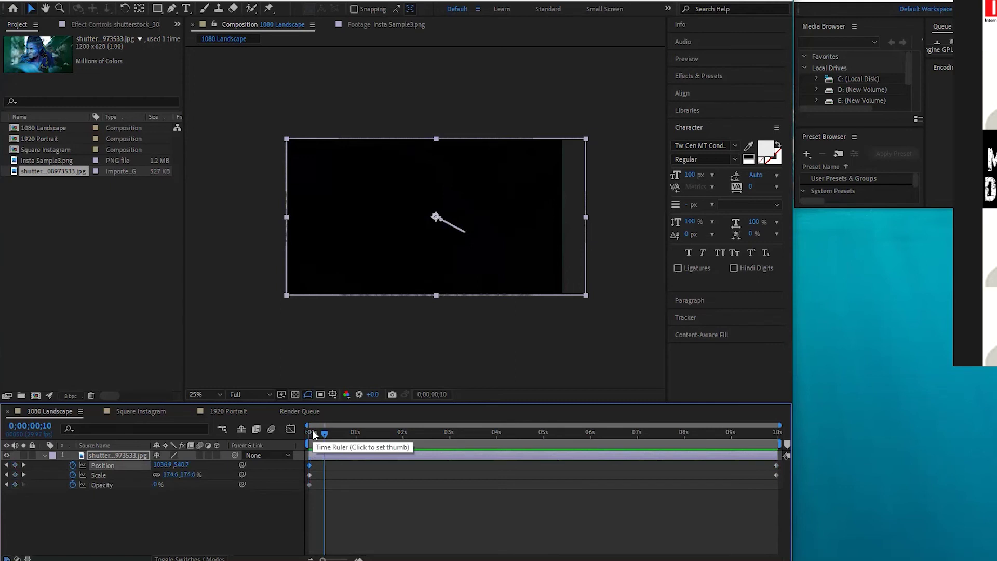
pyautogui.click(312, 432)
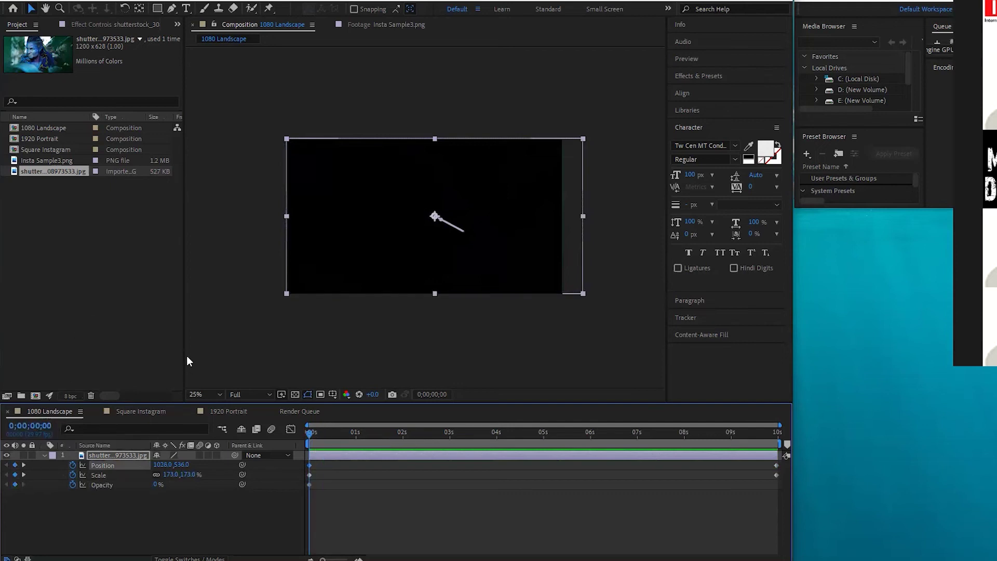
pyautogui.hotkey('shift', 'pagedown')
pyautogui.hotkey('shift', 'pagedown')
pyautogui.hotkey('shift', 'pagedown')
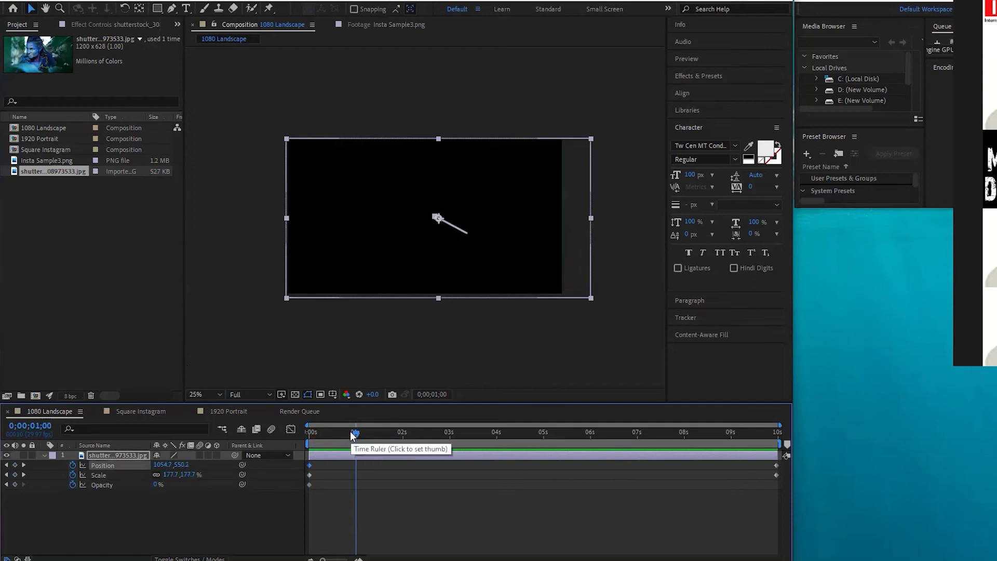
# - Set the image layer's Opacity to 100% at 0;00;00;20 and preview the fade-in from the start
pyautogui.hotkey('shift', 'pageup')
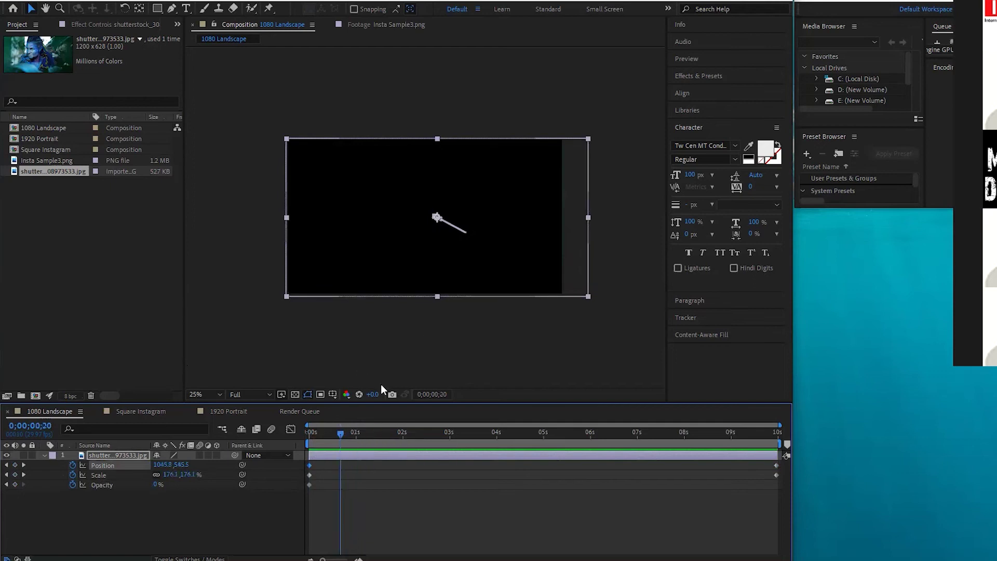
pyautogui.click(159, 484)
pyautogui.write('100')
pyautogui.press('Return')
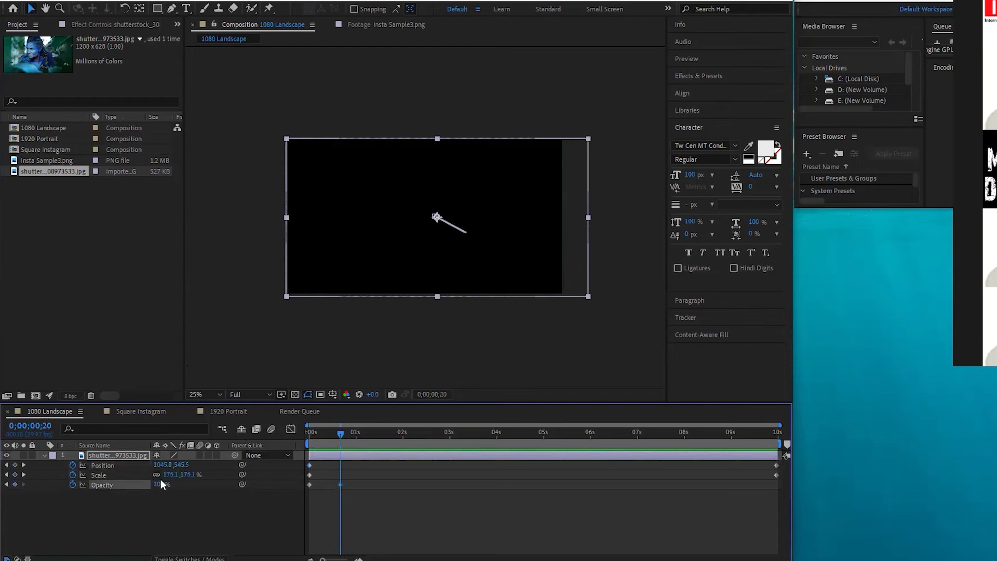
pyautogui.moveTo(334, 433); pyautogui.dragTo(276, 455)
pyautogui.press('space')
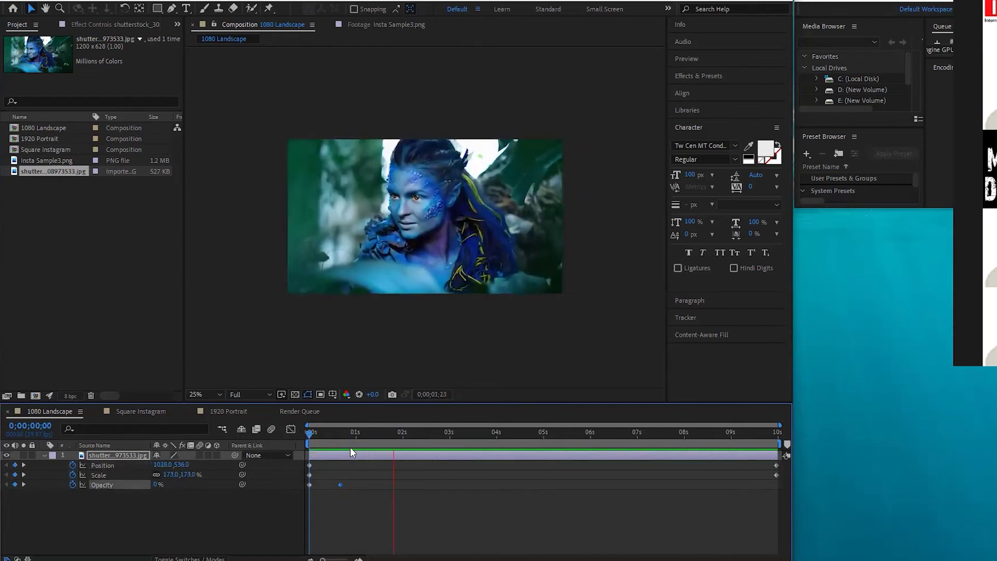
pyautogui.press('space')
# - Move the 100% Opacity keyframe to about two seconds and preview the longer fade-in from the start
pyautogui.moveTo(344, 484); pyautogui.dragTo(406, 484)
pyautogui.moveTo(360, 431); pyautogui.dragTo(303, 442)
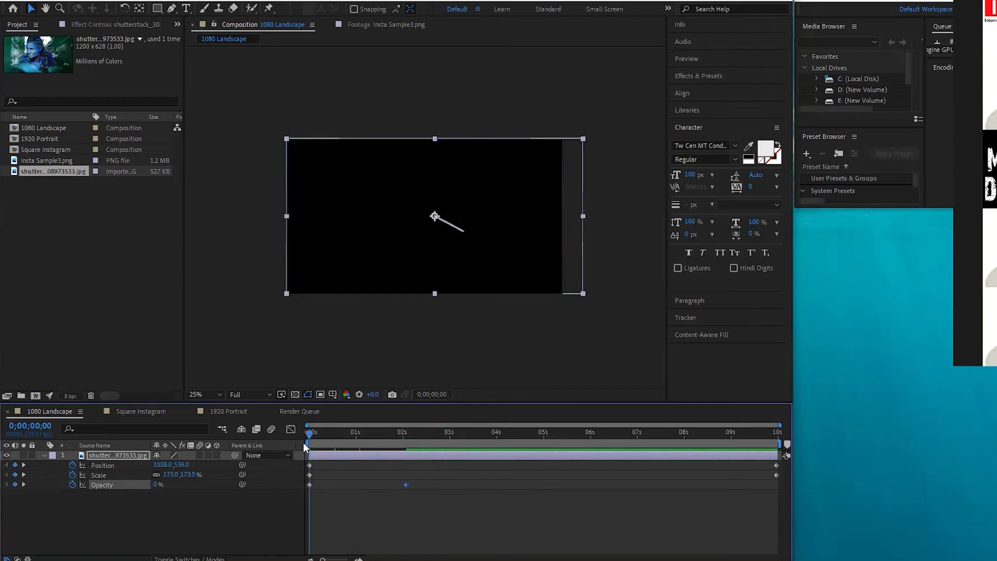
pyautogui.press('space')
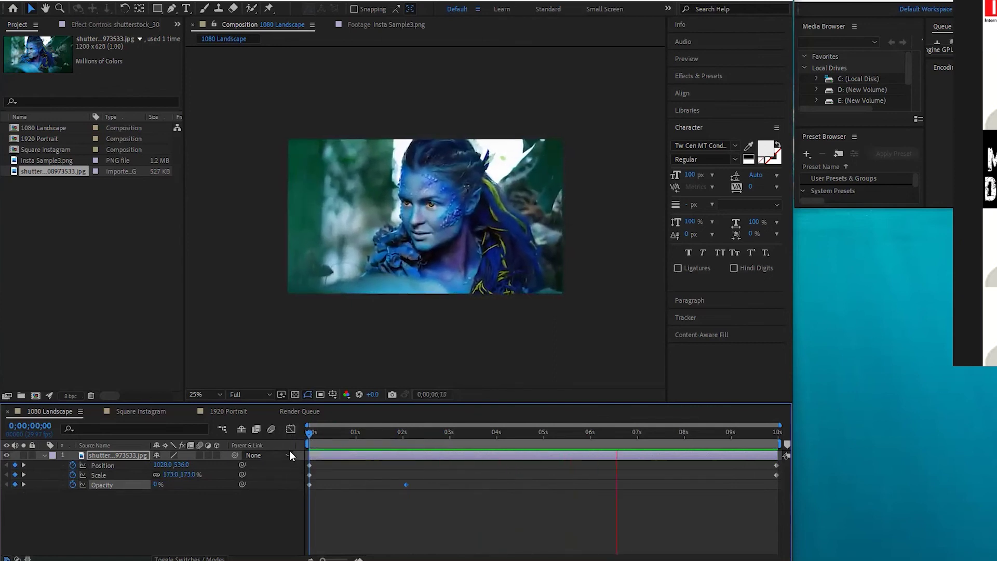
pyautogui.press('space')
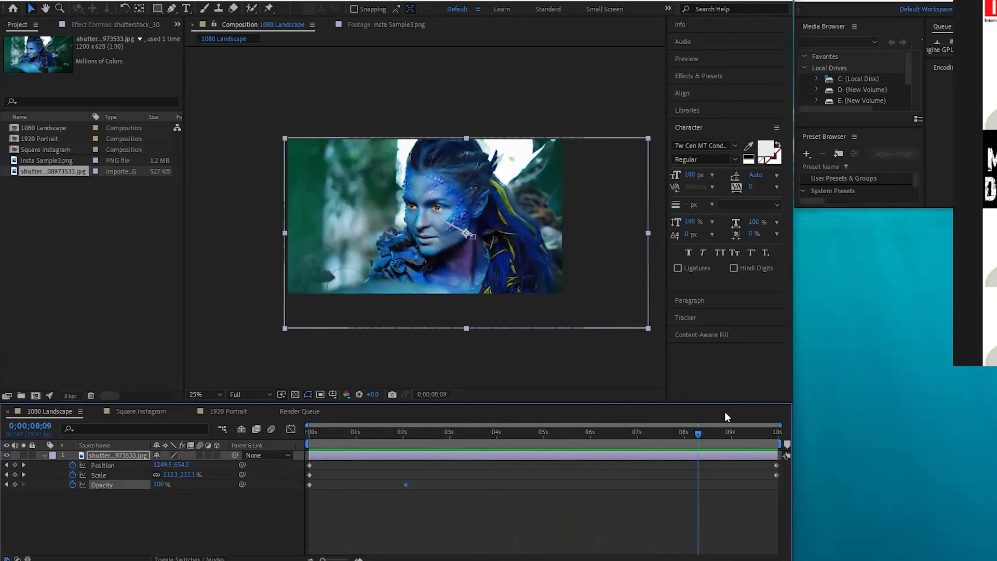
# - Add an Opacity keyframe at 0;00;08;09, set Opacity to 0% at 0;00;09;29, and preview the animation from the start
pyautogui.click(15, 485)
pyautogui.moveTo(699, 435); pyautogui.dragTo(780, 435)
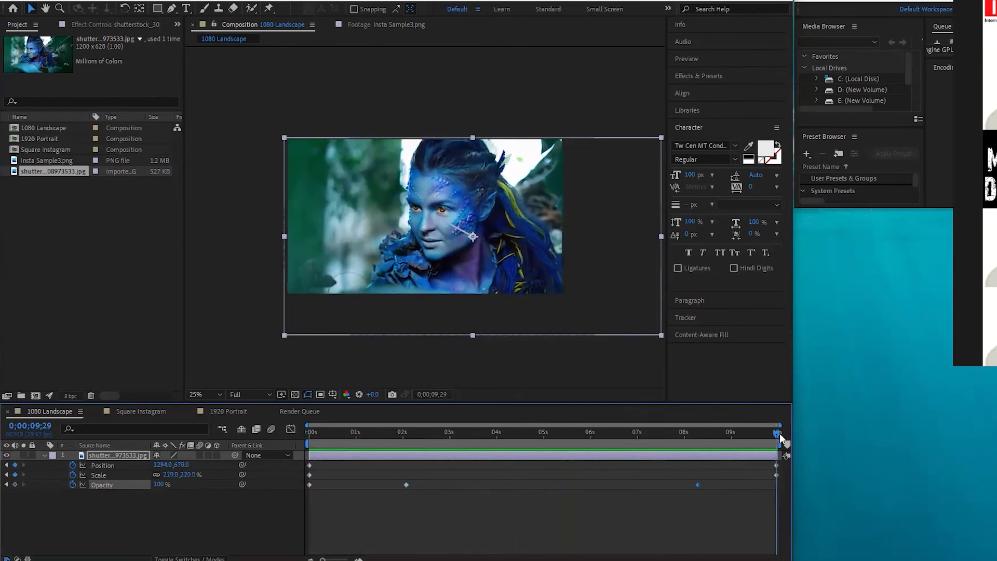
pyautogui.click(161, 485)
pyautogui.write('0')
pyautogui.press('Return')
pyautogui.moveTo(715, 433); pyautogui.dragTo(286, 438)
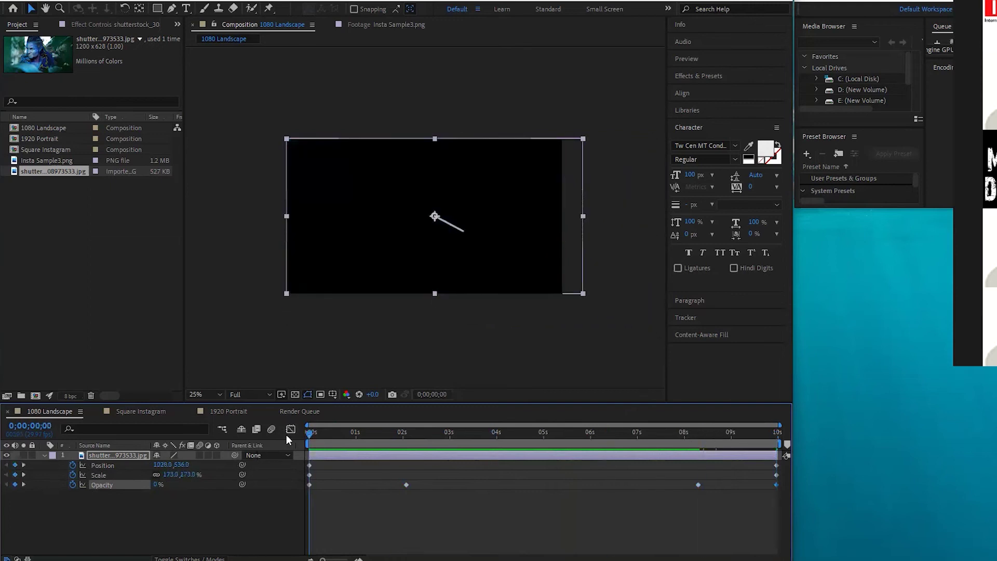
pyautogui.press('space')
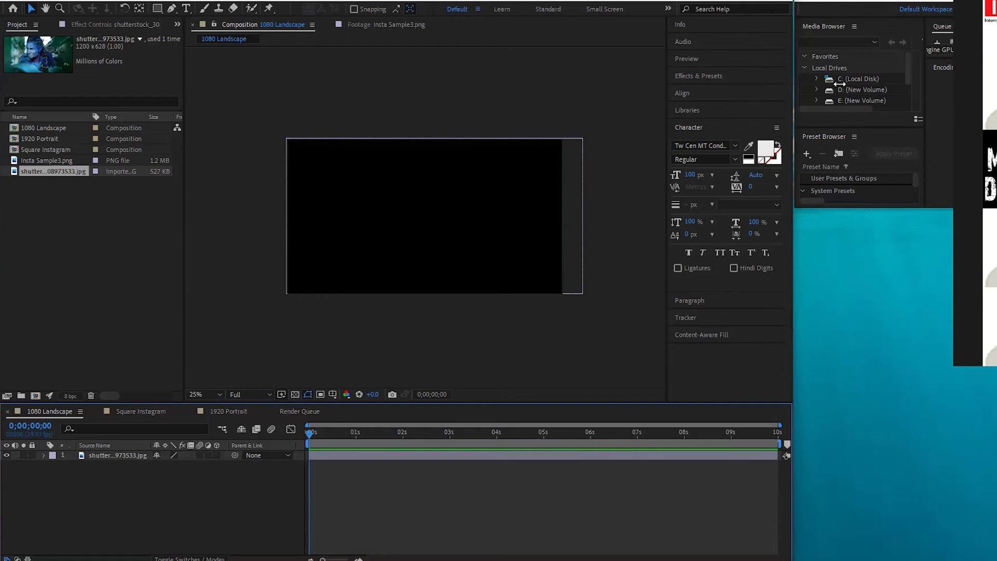
# - Put away the Media Encoder window and open the Project_Demo > Renders > Final Renders folder in File Explorer
pyautogui.doubleClick(851, 1)
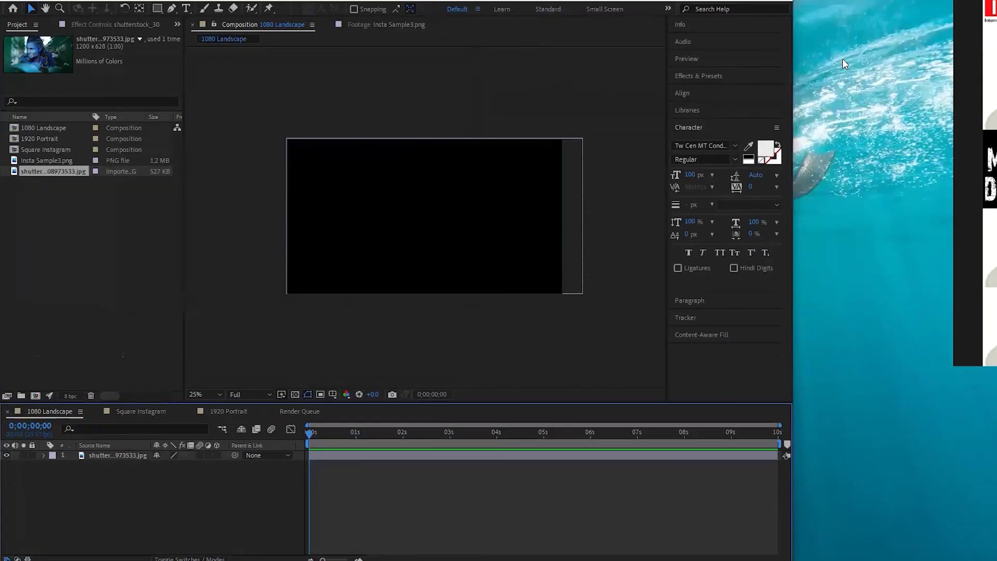
pyautogui.click(300, 559)
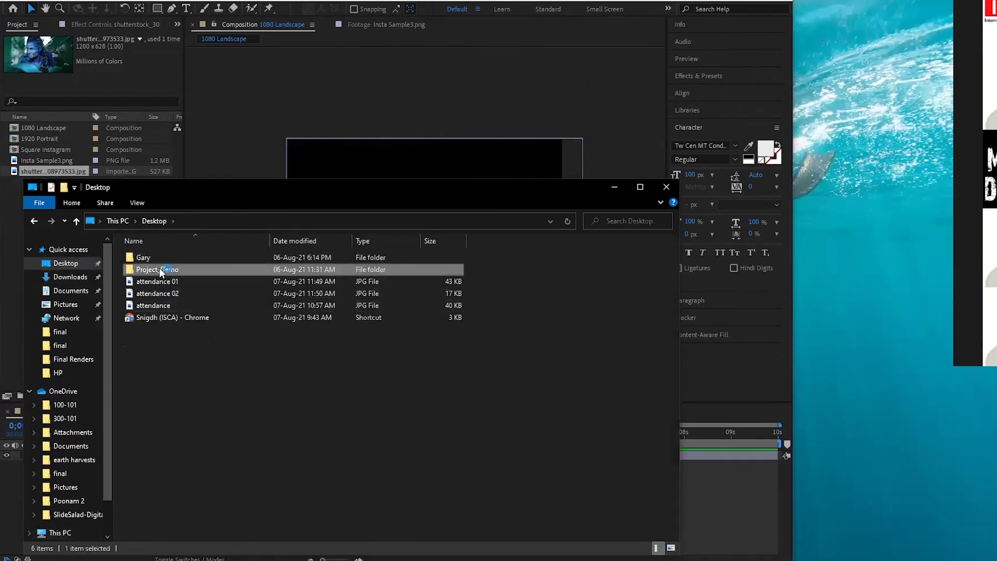
pyautogui.doubleClick(158, 269)
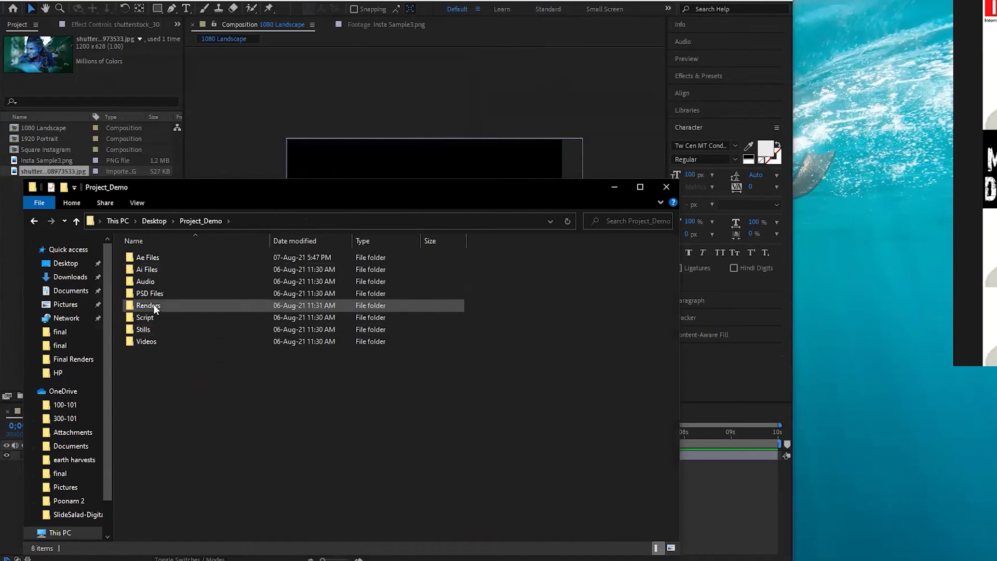
pyautogui.doubleClick(151, 305)
pyautogui.click(167, 256)
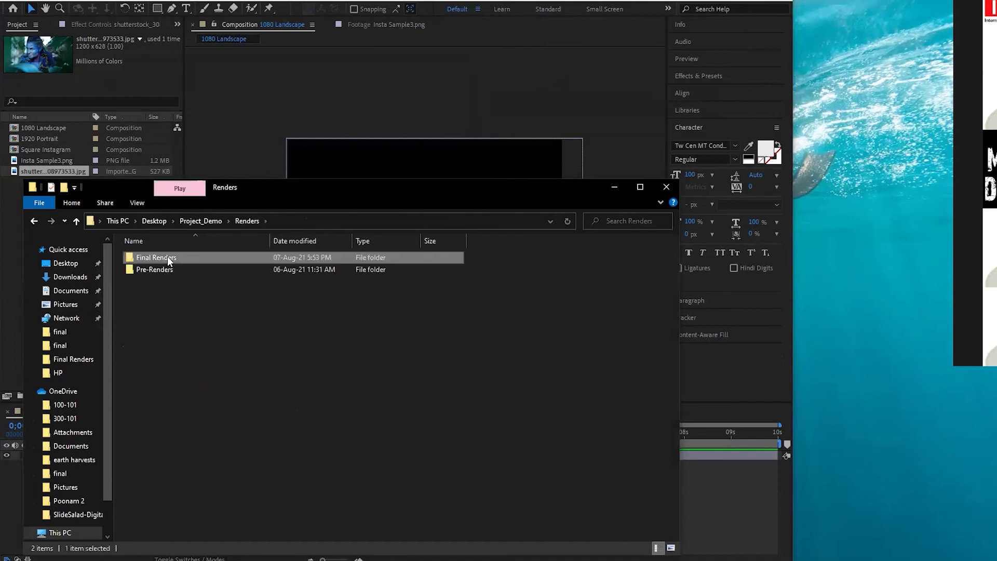
pyautogui.doubleClick(167, 257)
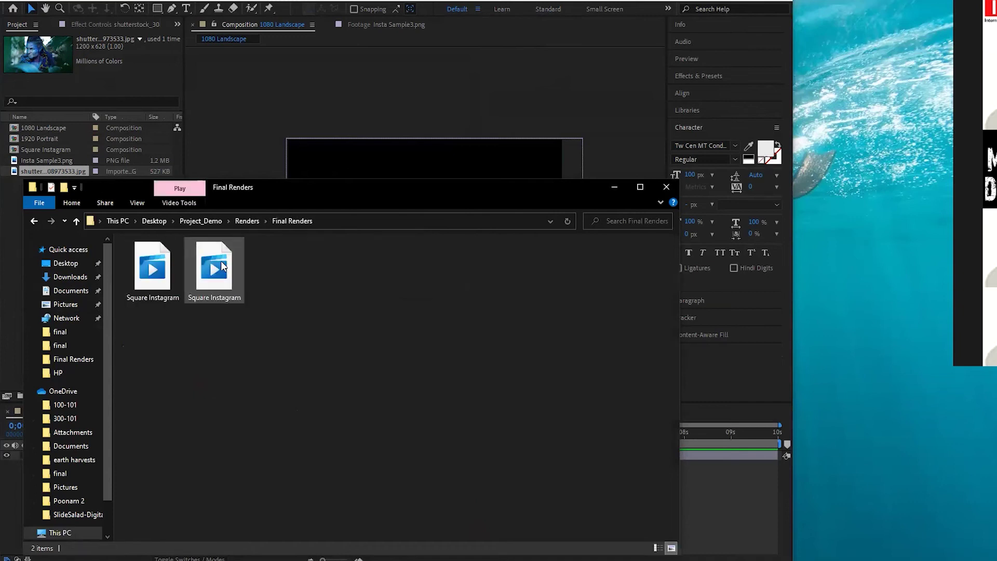
# - Compare the file sizes of the two Square Instagram renders in the Final Renders folder
pyautogui.moveTo(269, 194); pyautogui.dragTo(407, 67)
pyautogui.click(309, 150)
pyautogui.click(355, 141)
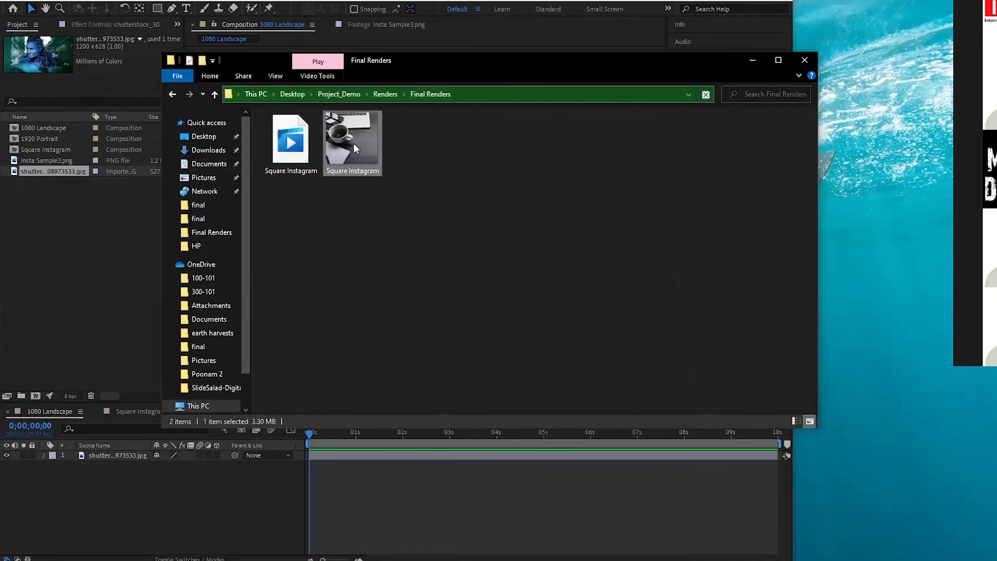
pyautogui.click(290, 153)
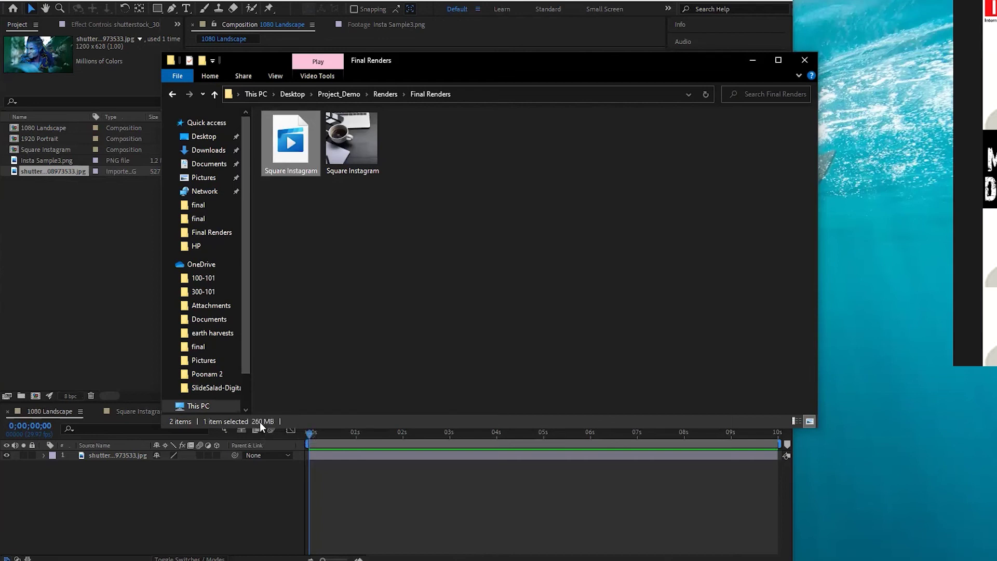
pyautogui.click(344, 148)
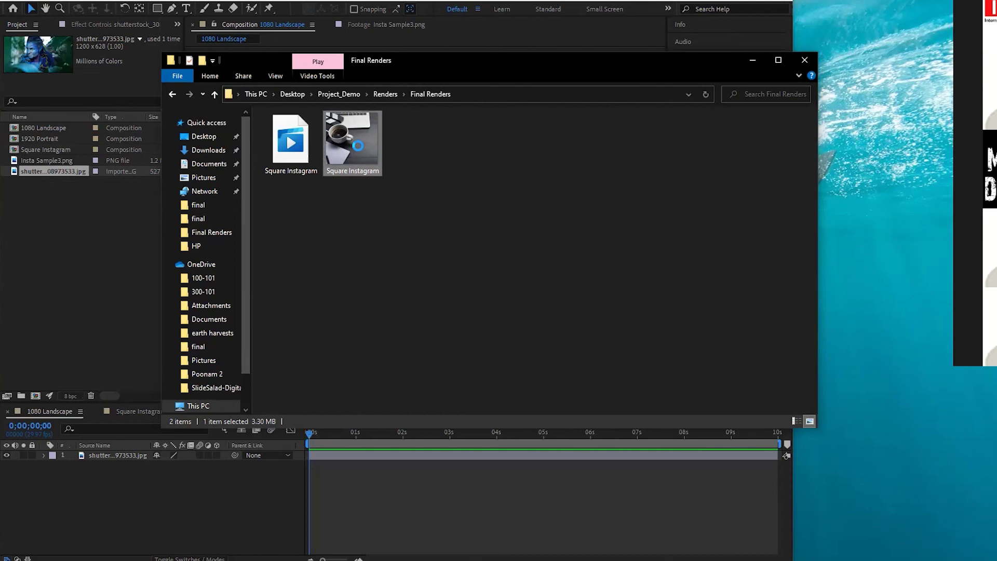
# - Play the compressed Square Instagram render and then the uncompressed one in VLC media player
pyautogui.rightClick(358, 145)
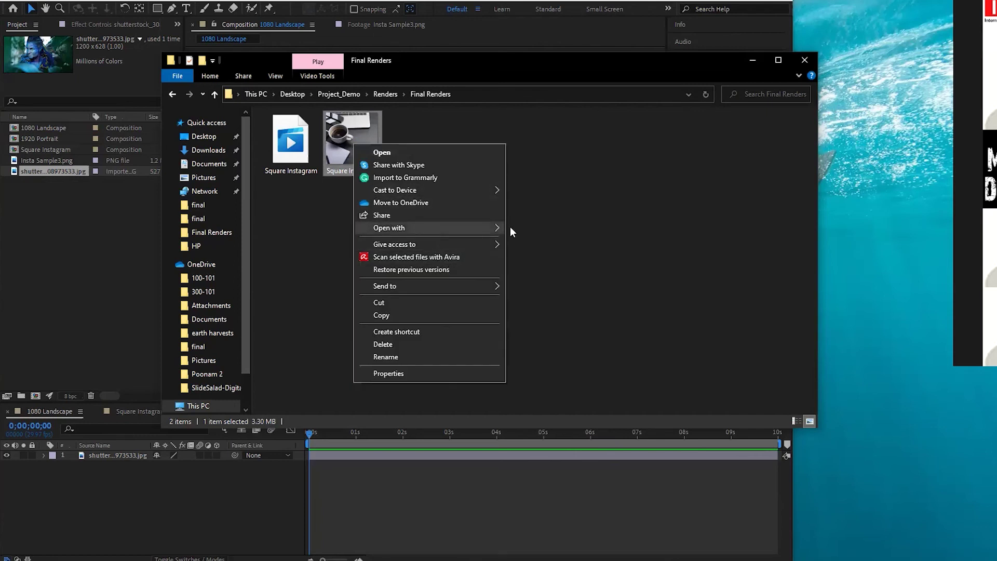
pyautogui.moveTo(510, 227)
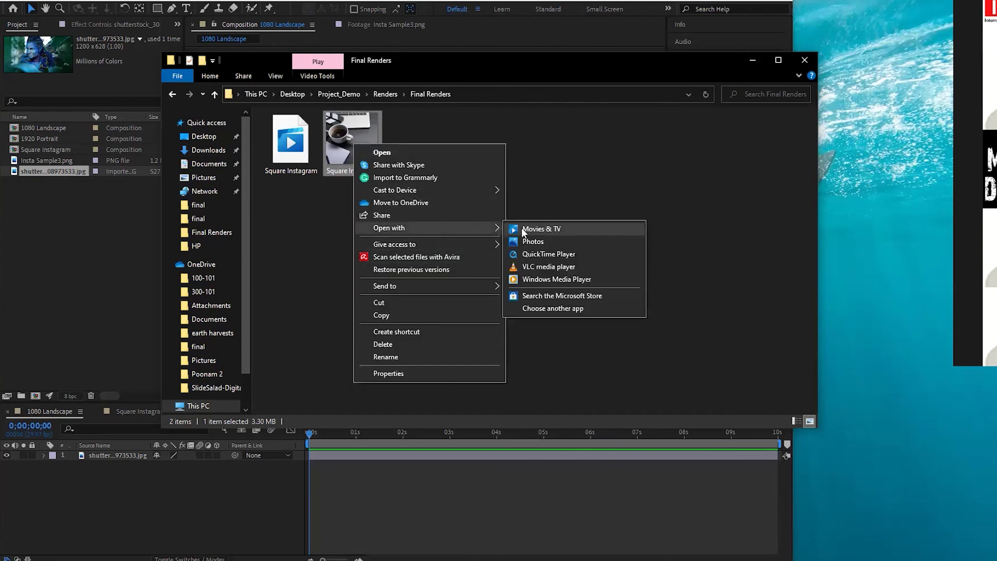
pyautogui.click(563, 267)
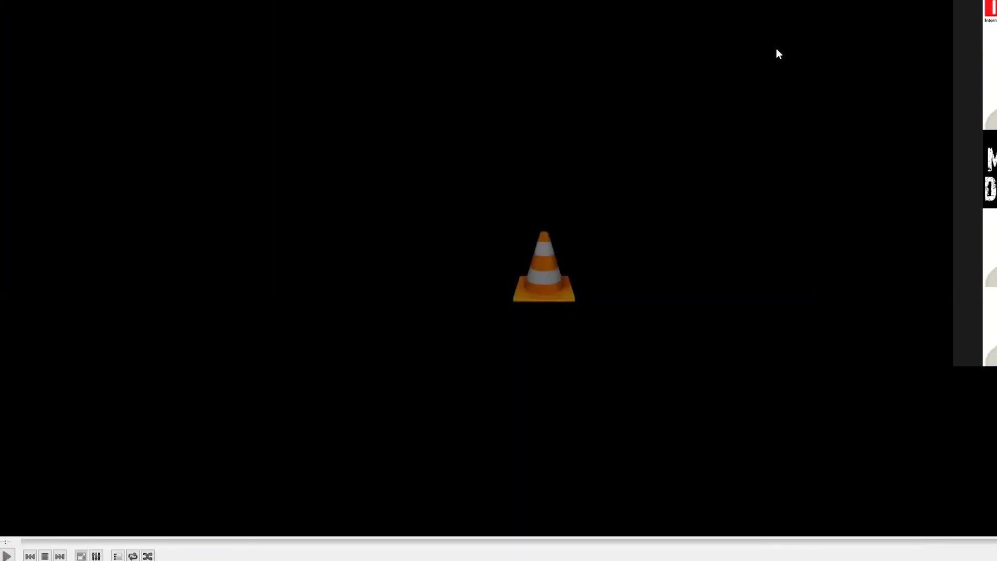
pyautogui.hotkey('alt', 'F4')
pyautogui.rightClick(290, 138)
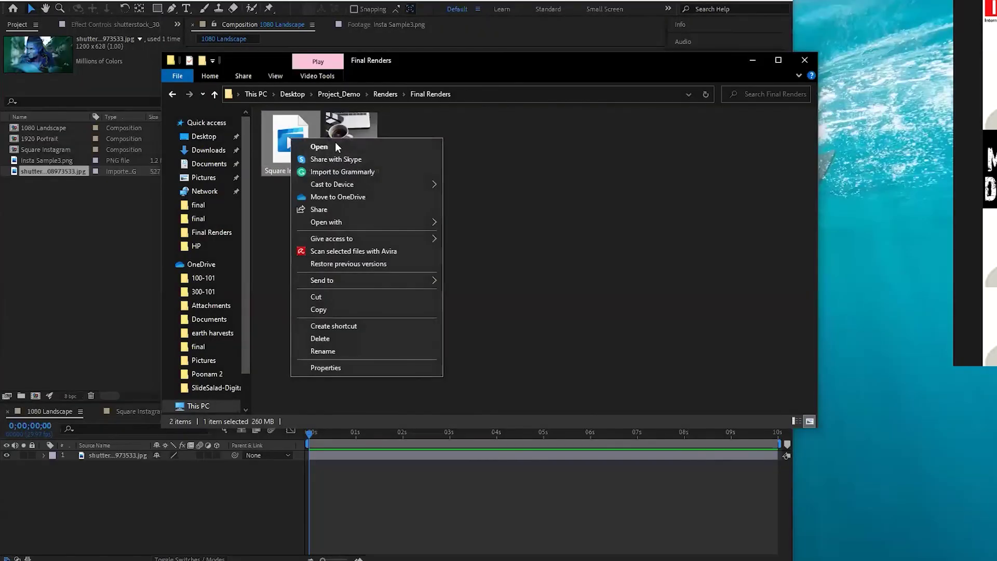
pyautogui.moveTo(360, 221)
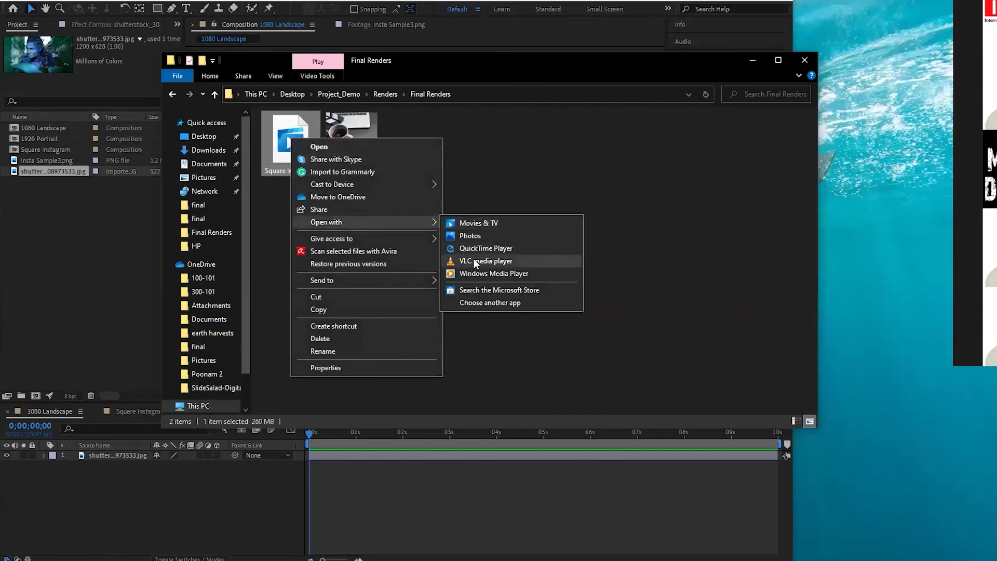
pyautogui.click(472, 259)
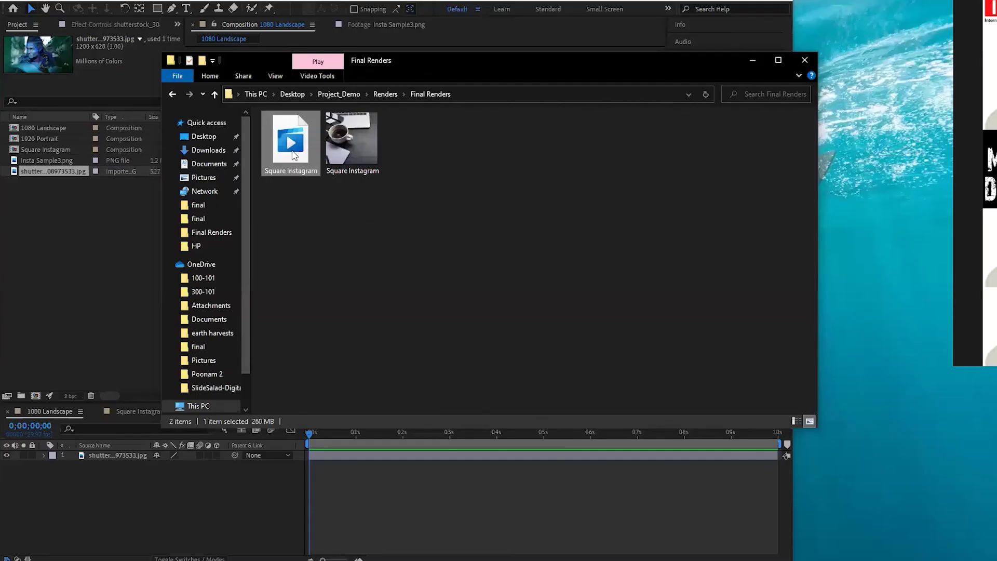
# - Permanently delete the larger, 260 MB Square Instagram render from the Final Renders folder
pyautogui.moveTo(292, 221); pyautogui.dragTo(284, 149)
pyautogui.doubleClick(275, 165)
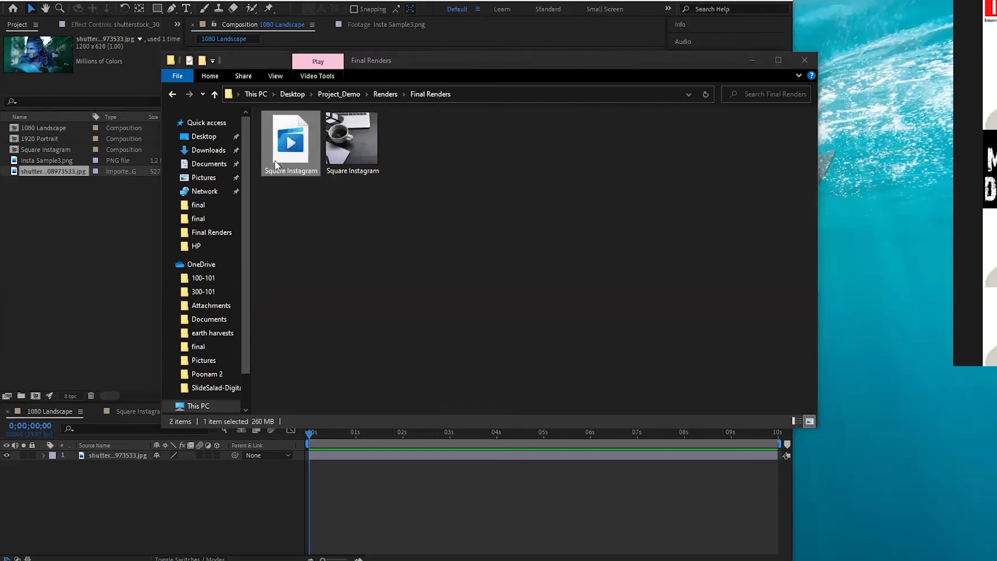
pyautogui.hotkey('shift', 'Delete')
pyautogui.click(583, 320)
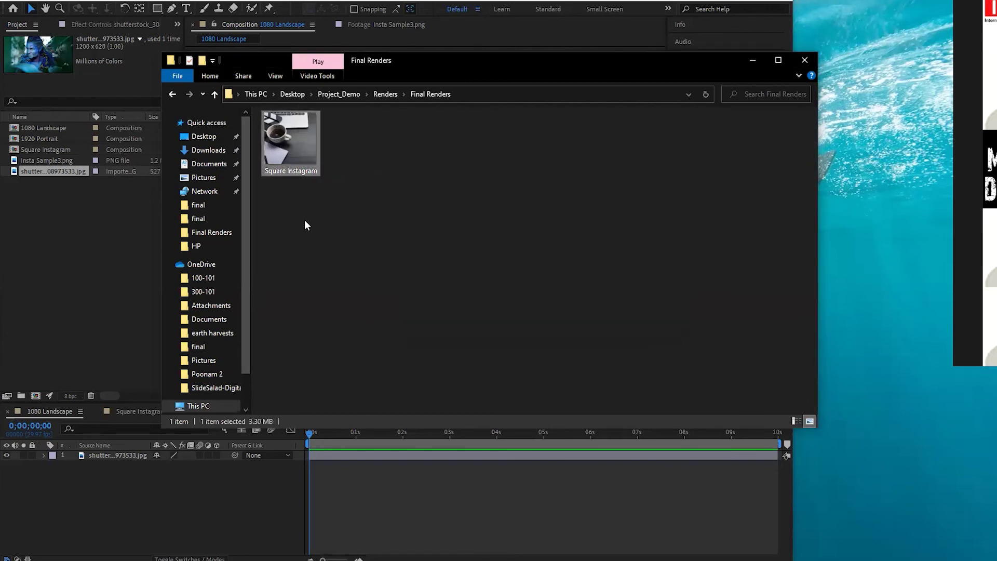
# - Close the Final Renders folder and scrub the 1080 Landscape composition to 0;00;00;26
pyautogui.moveTo(349, 240); pyautogui.dragTo(255, 104)
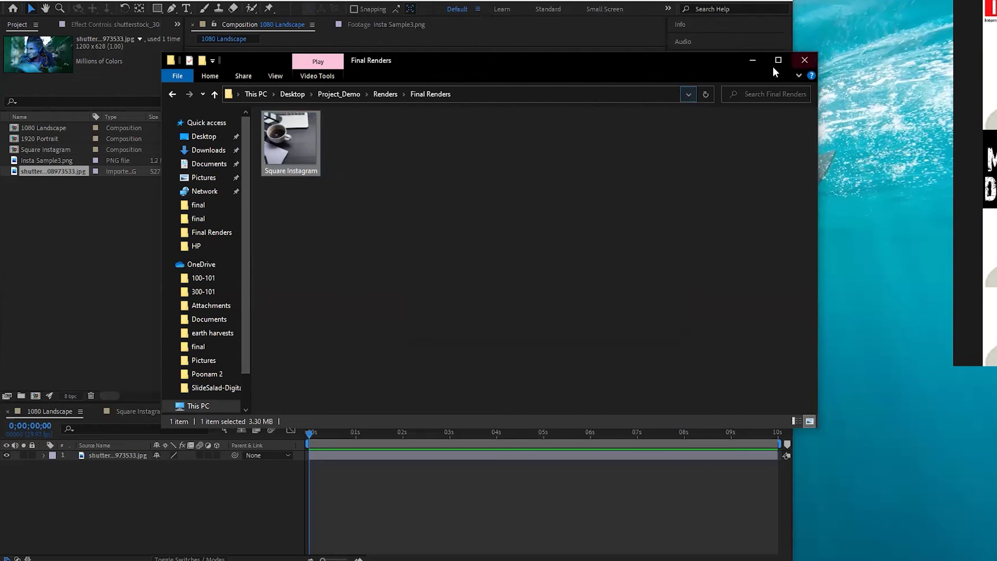
pyautogui.click(804, 61)
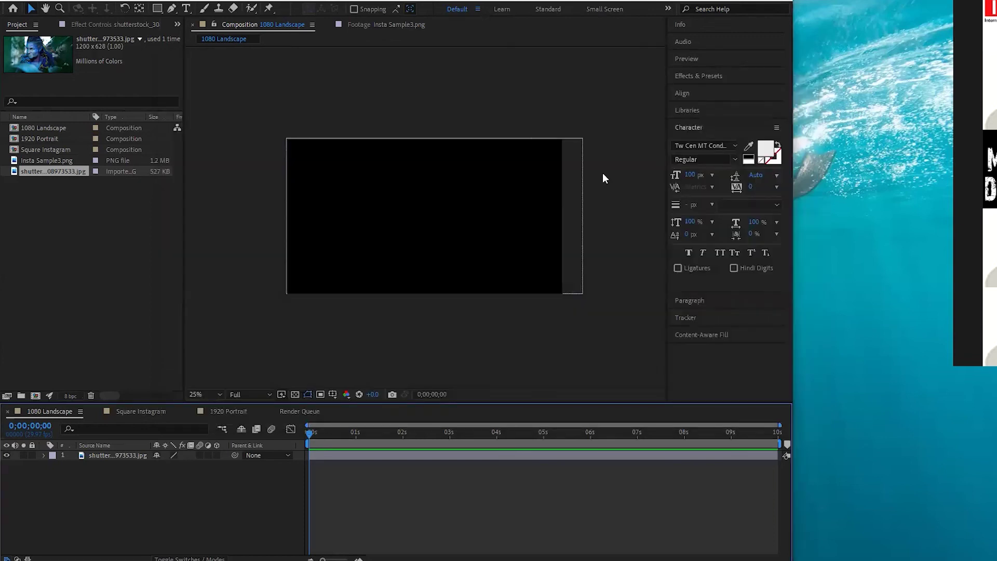
pyautogui.moveTo(310, 433); pyautogui.dragTo(210, 496)
pyautogui.moveTo(310, 433); pyautogui.dragTo(352, 435)
# - Switch to Chrome and try to open the YouTube Audio Library through a Google search for "youtube audio library"
pyautogui.moveTo(577, 559)
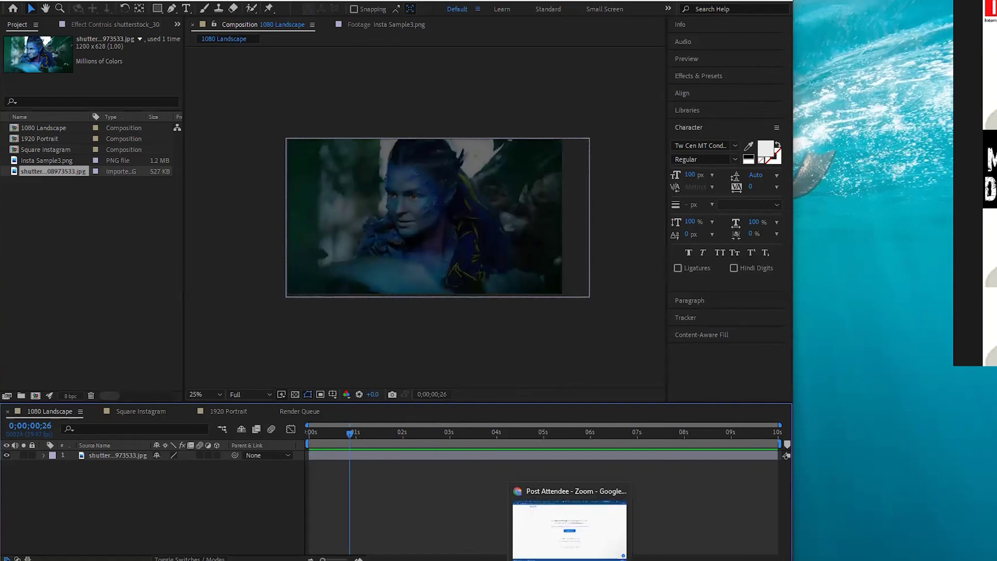
pyautogui.click(614, 514)
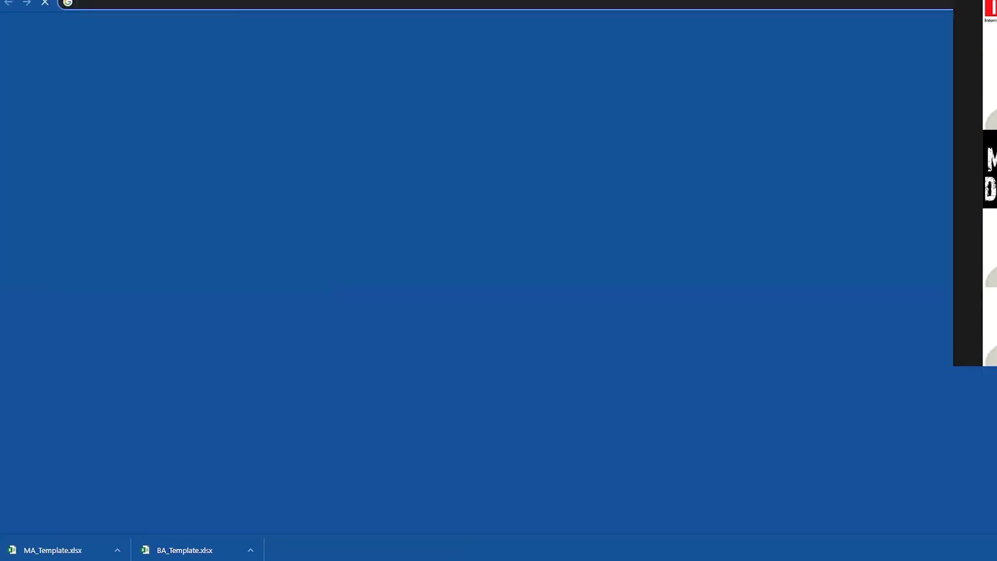
pyautogui.click(83, 3)
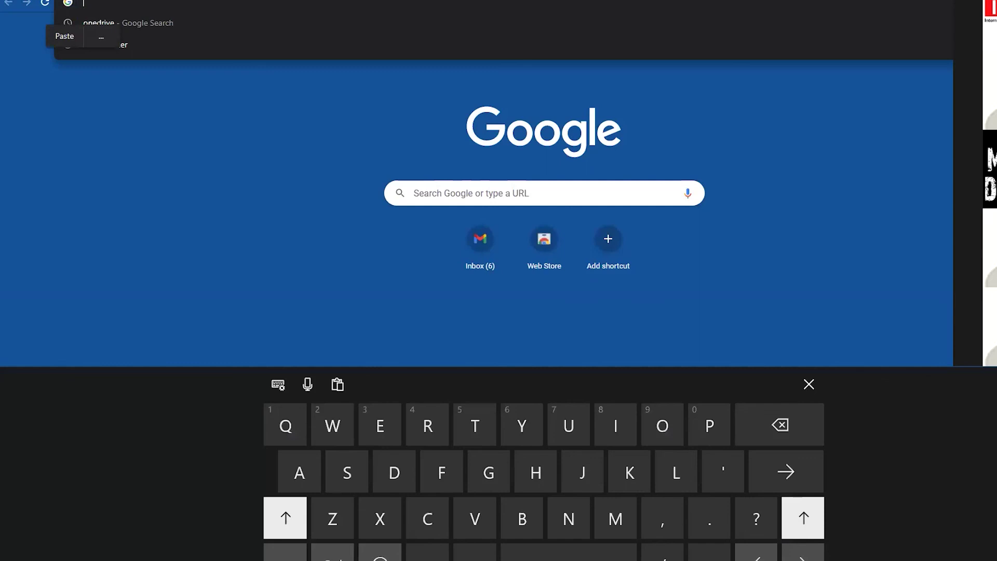
pyautogui.write('google')
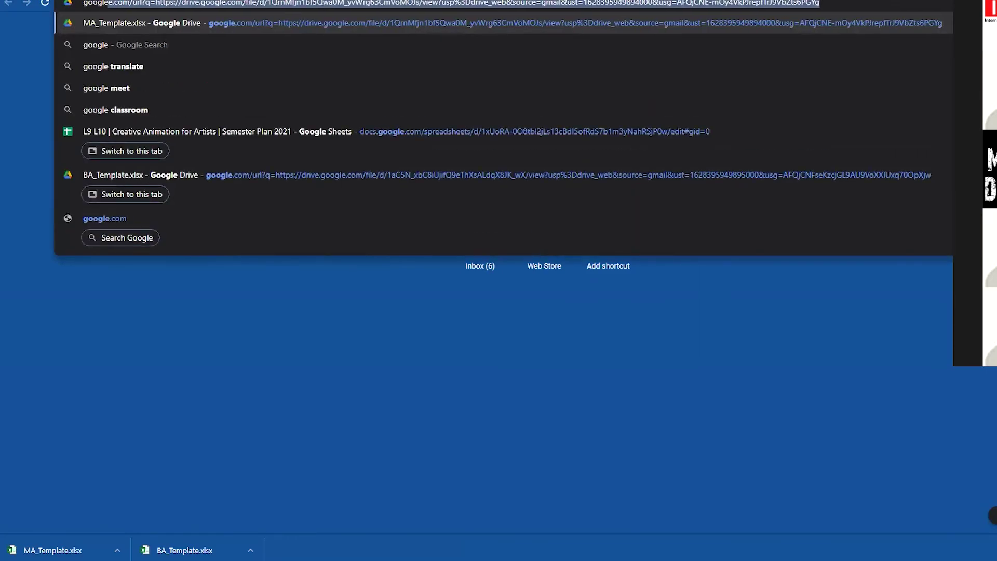
pyautogui.press('Escape')
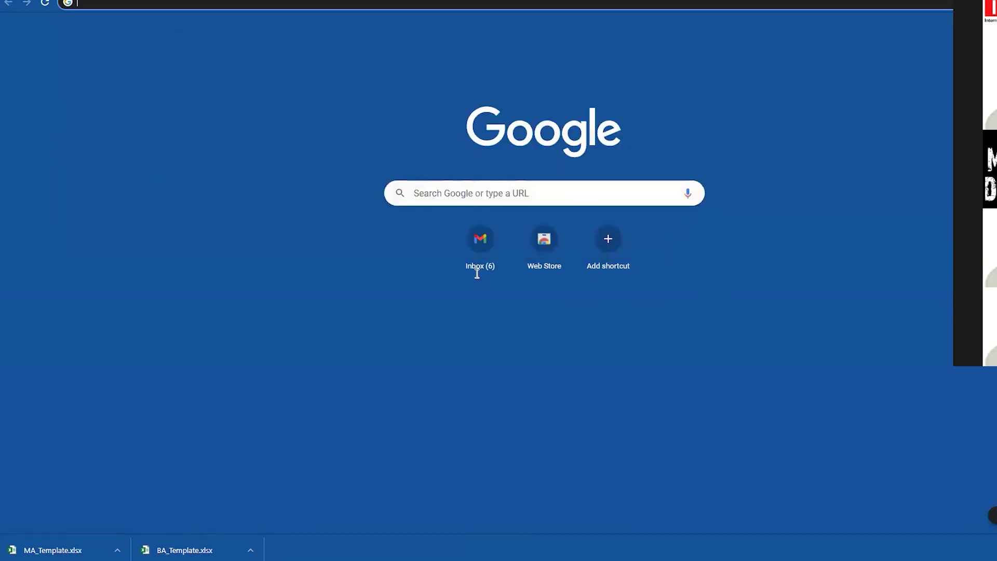
pyautogui.click(477, 193)
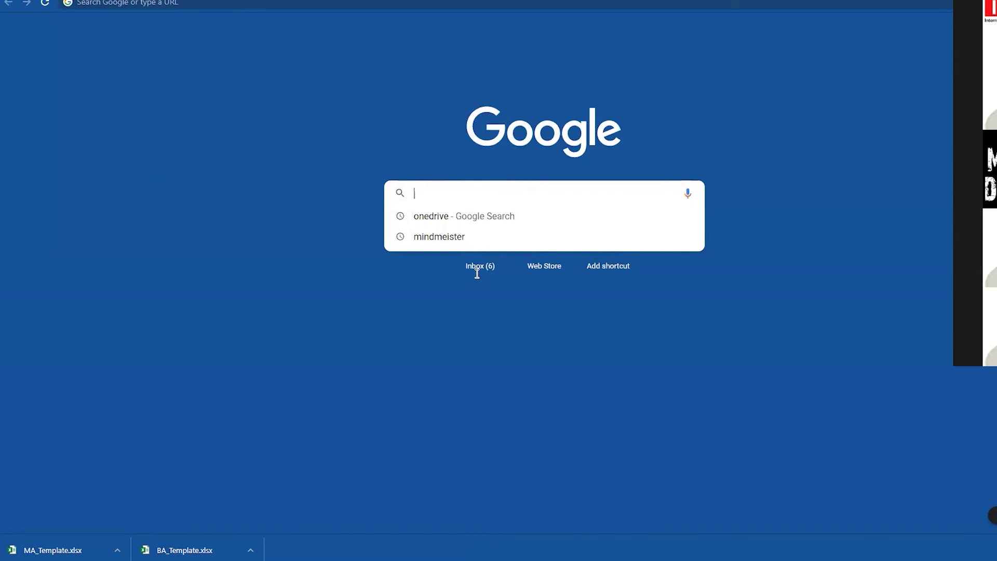
pyautogui.write('yo')
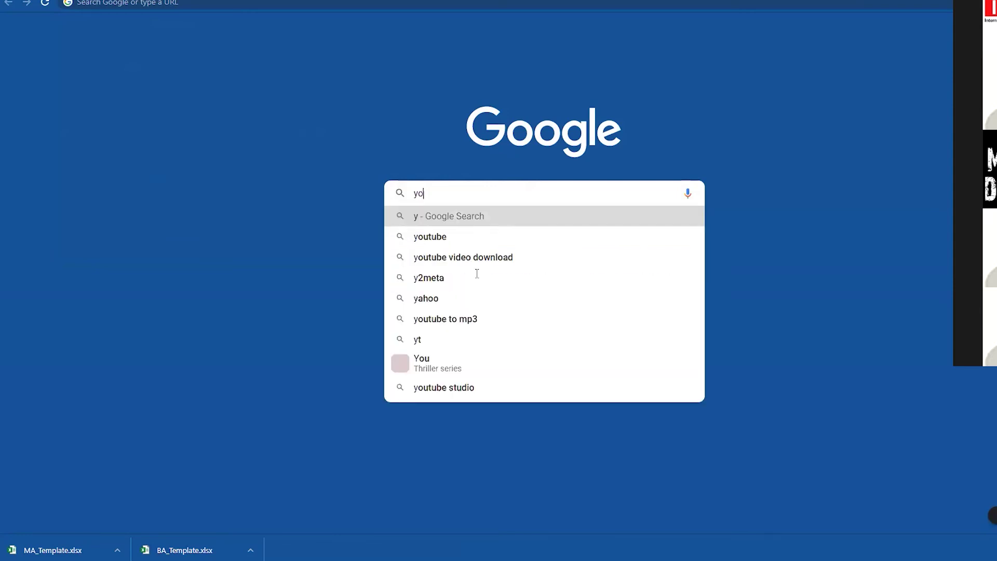
pyautogui.write('utube audio library')
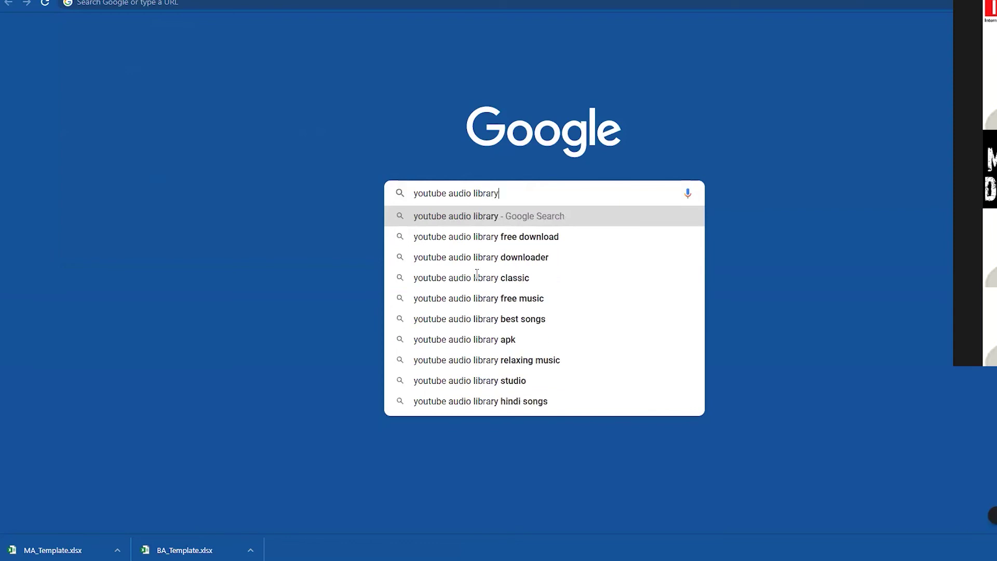
pyautogui.press('Return')
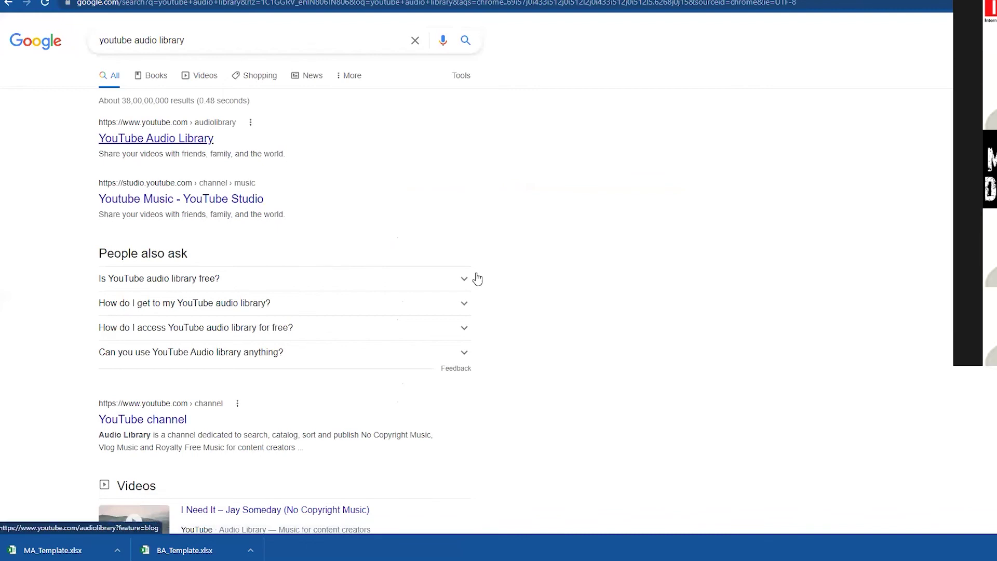
pyautogui.press('Return')
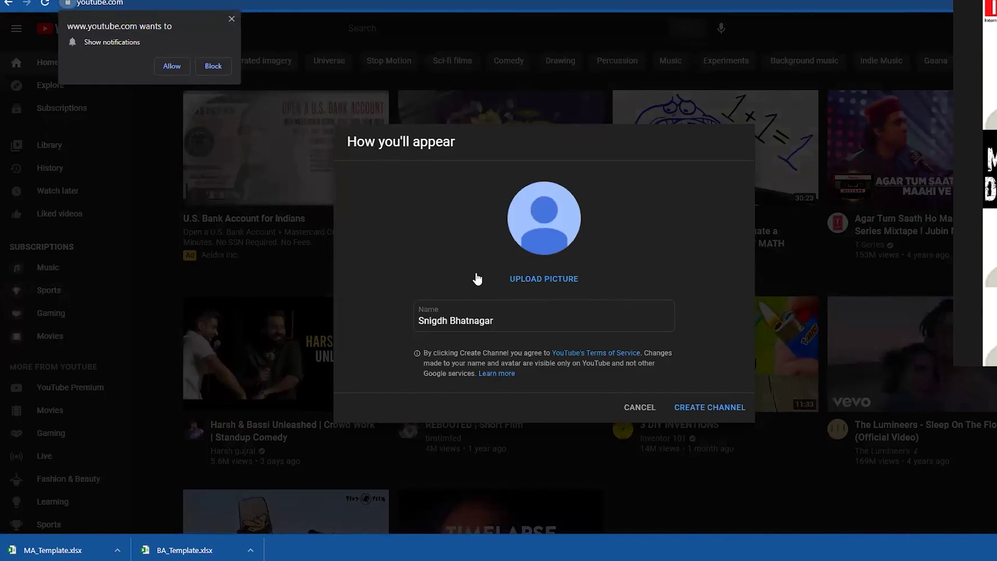
pyautogui.hotkey('alt', 'Left')
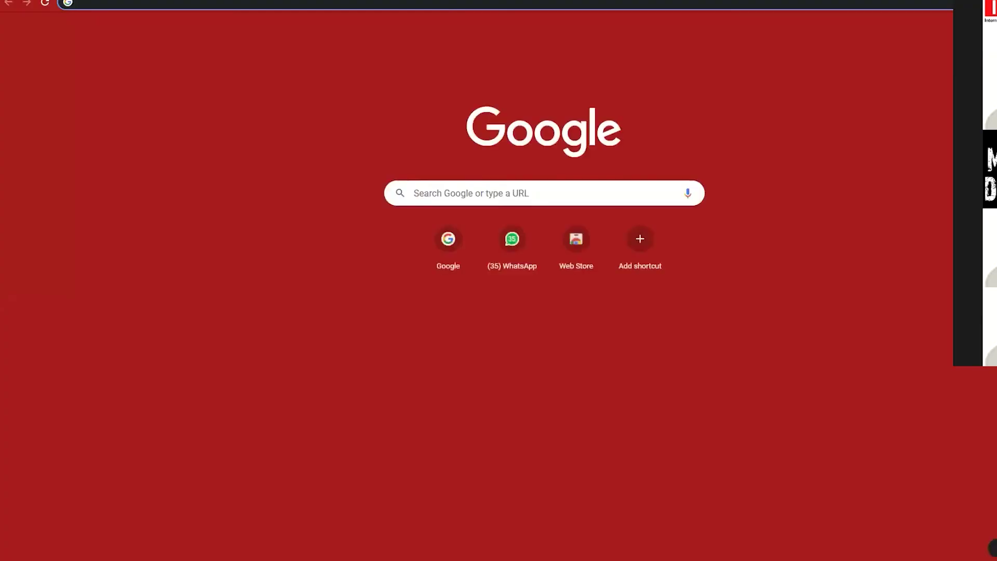
# - Open the suggested YouTube page for "youtube" and pause the Good Morning Mumbai! video
pyautogui.click(438, 13)
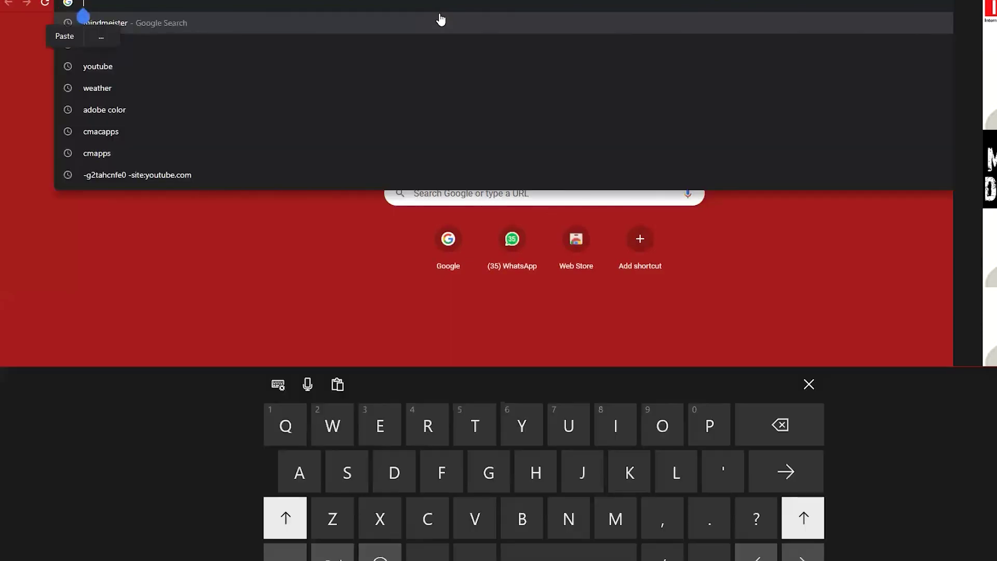
pyautogui.write('youtube')
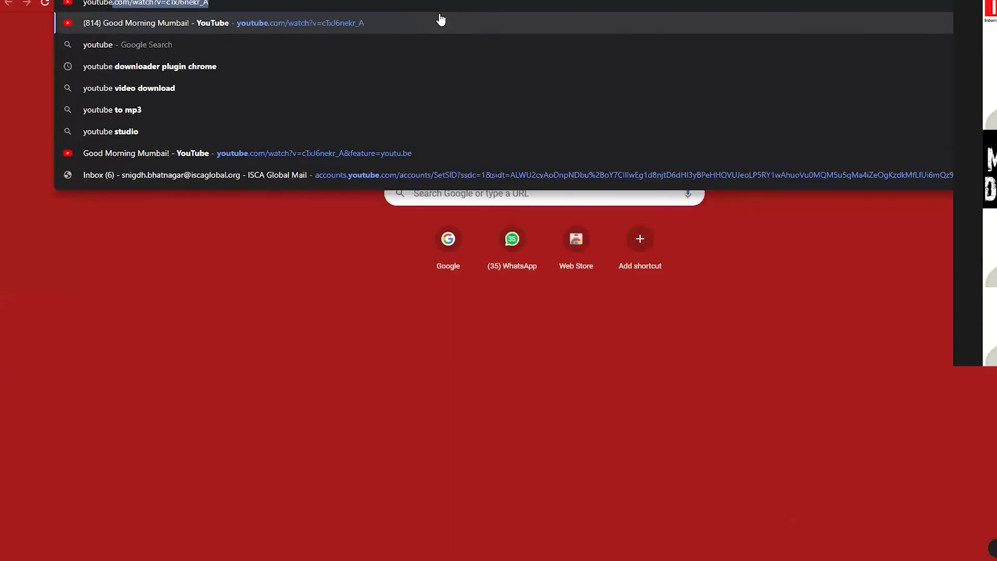
pyautogui.press('Return')
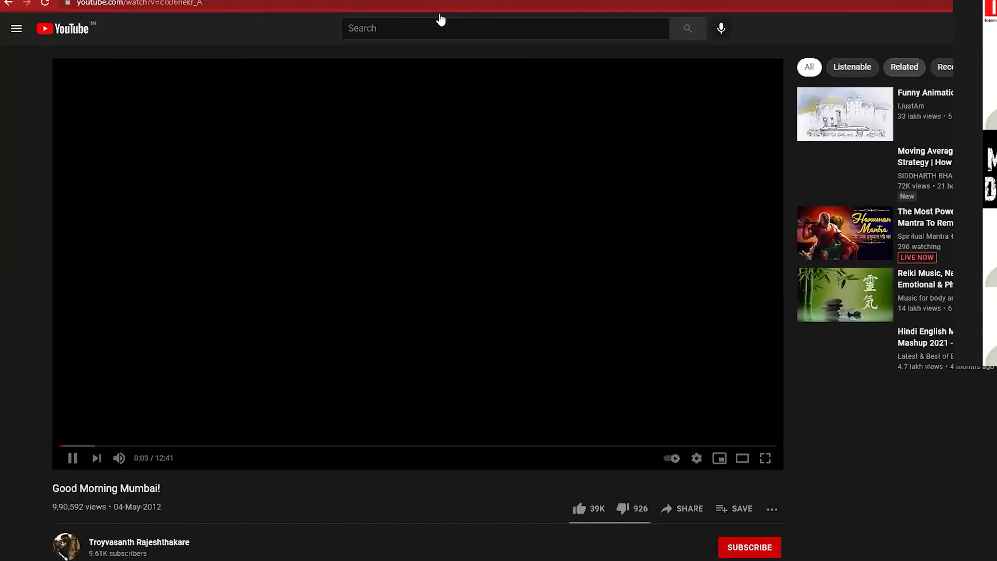
pyautogui.press('space')
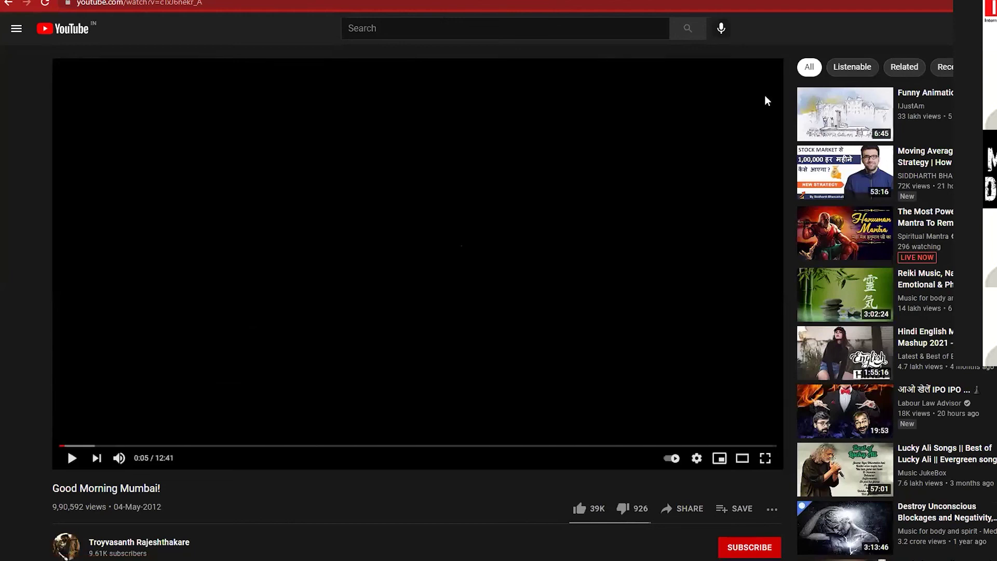
# - Search Google for "youtube audio library" in a new tab and open the Audio library in YouTube Studio
pyautogui.hotkey('ctrl', 't')
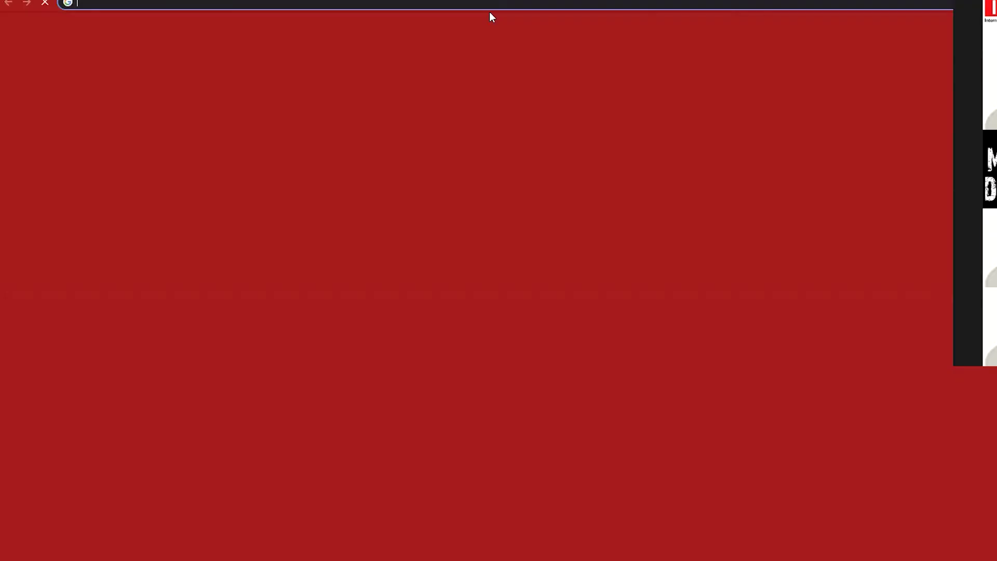
pyautogui.click(498, 193)
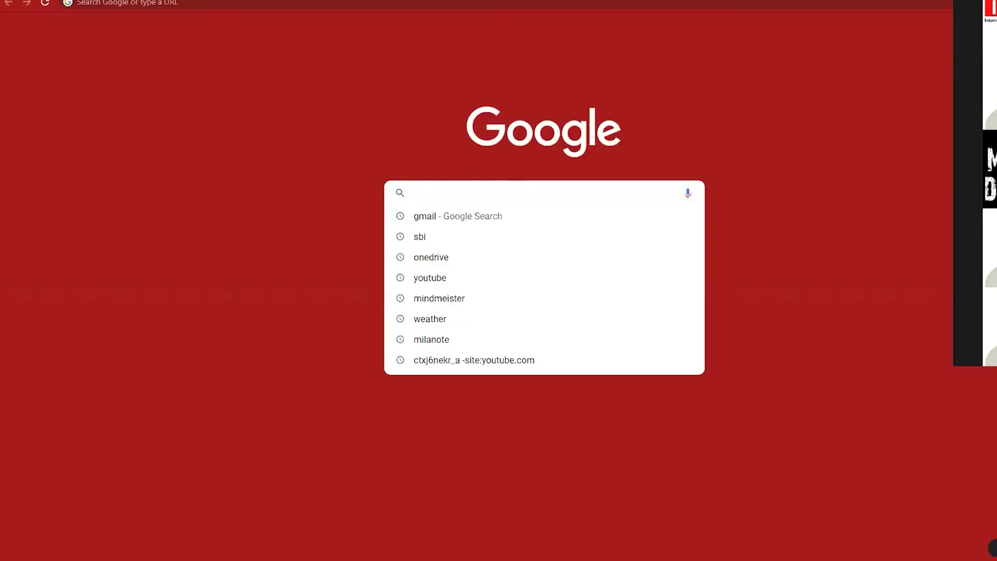
pyautogui.write('youtube ')
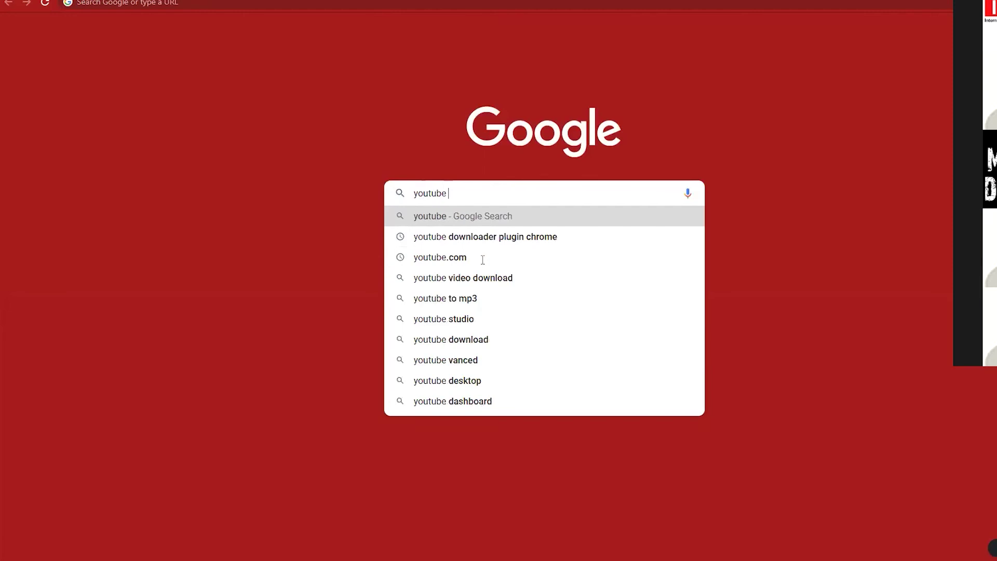
pyautogui.write('audio library')
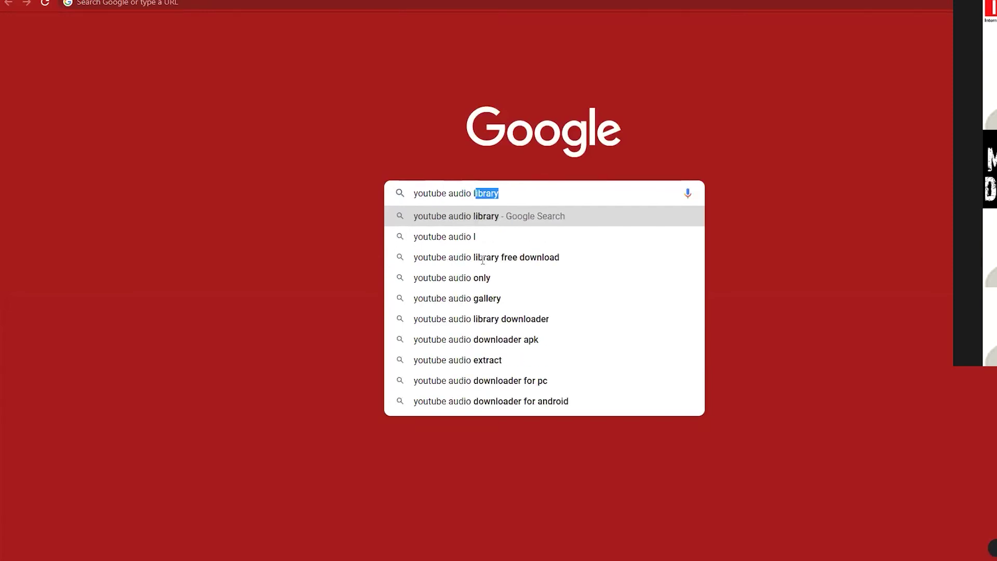
pyautogui.press('Return')
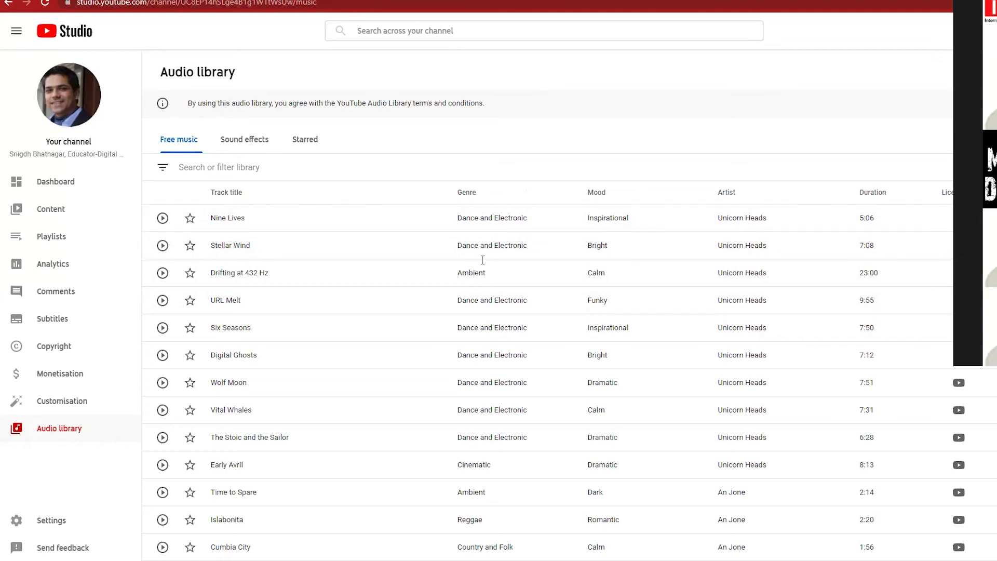
# - Filter the free music by the Calm mood and preview the track Drifting at 432 Hz
pyautogui.click(219, 168)
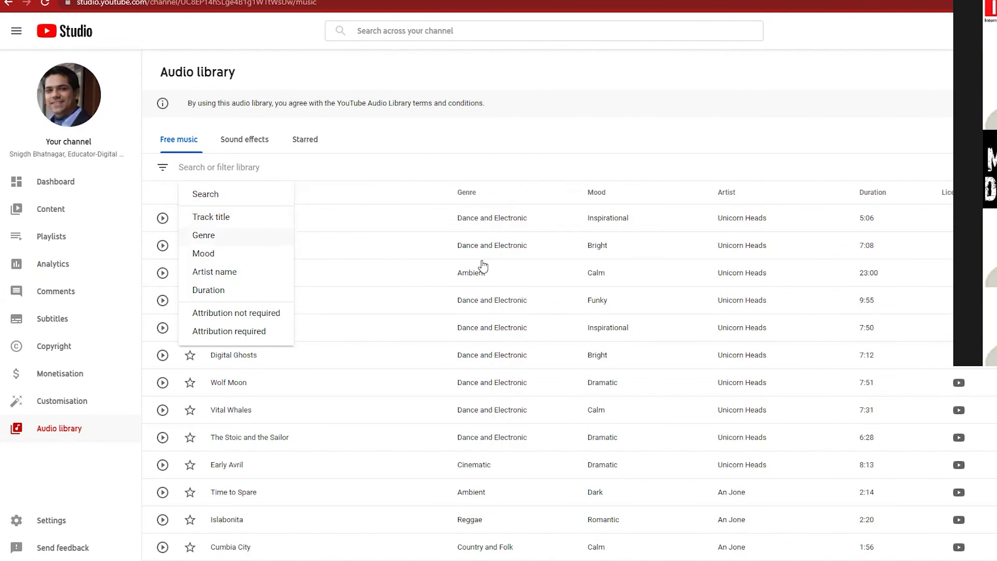
pyautogui.press('Return')
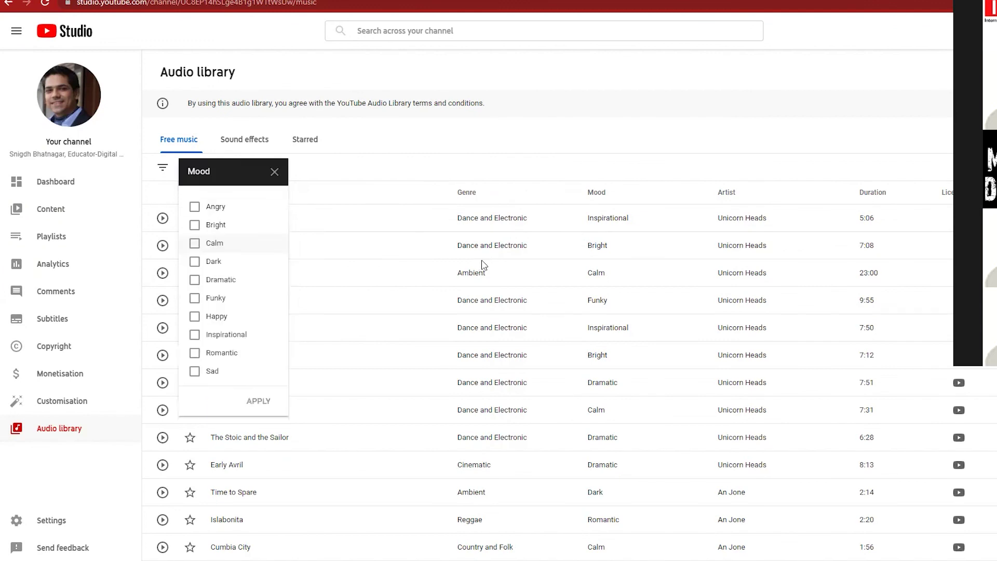
pyautogui.click(194, 243)
pyautogui.click(254, 400)
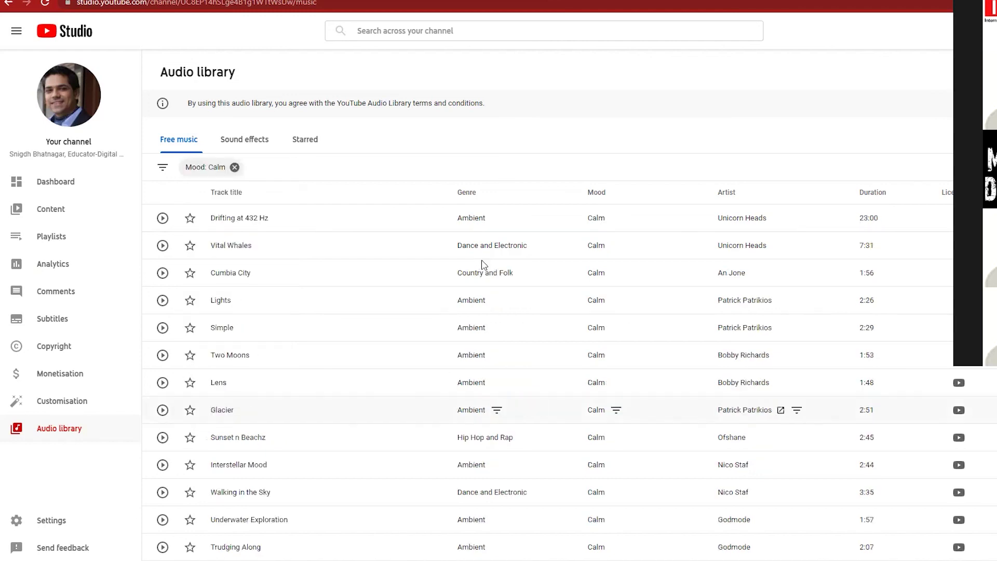
pyautogui.click(162, 217)
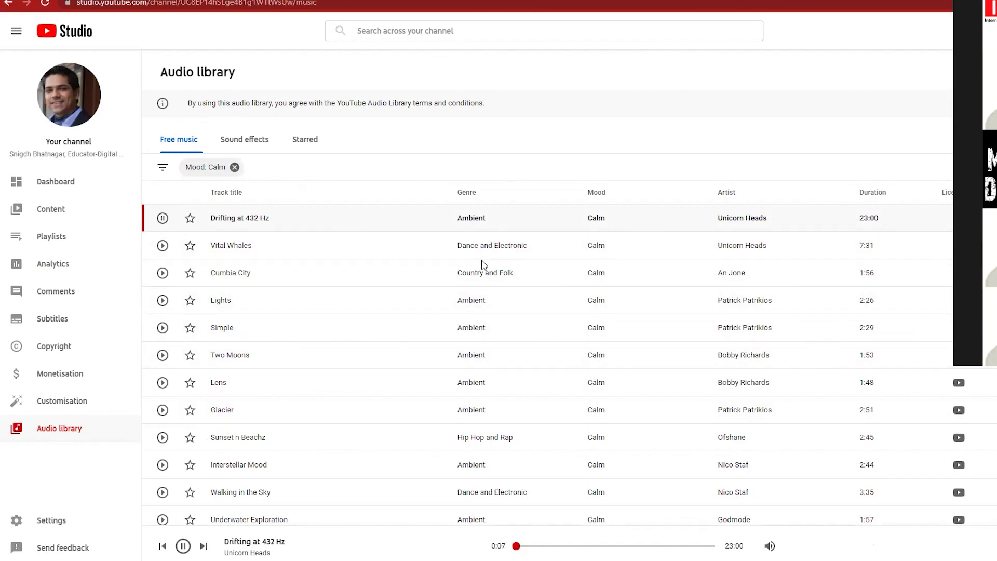
pyautogui.click(162, 218)
# - Search for "pexels" in a new tab and open the Pexels free stock photos site
pyautogui.hotkey('ctrl', 't')
pyautogui.click(83, 2)
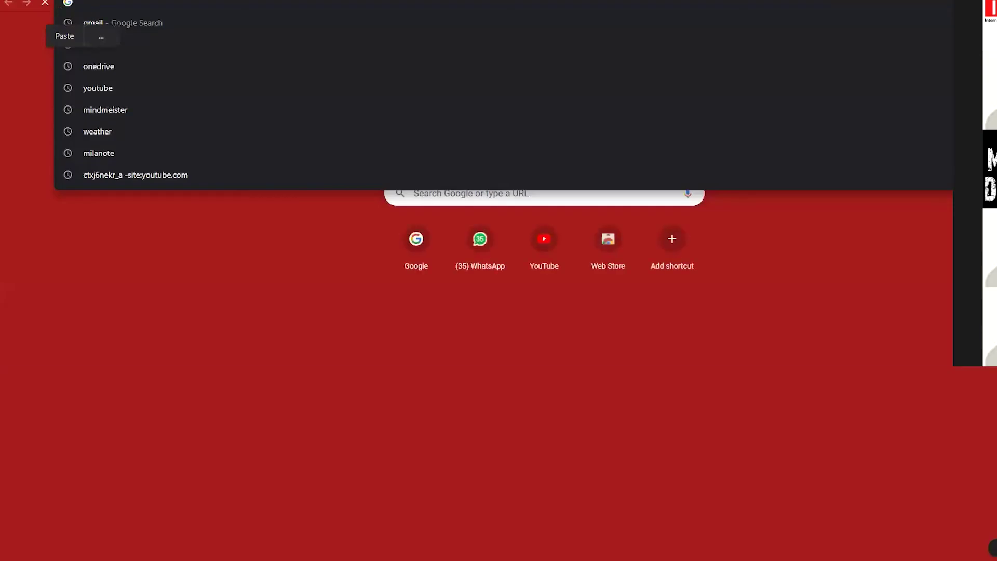
pyautogui.write('pexels')
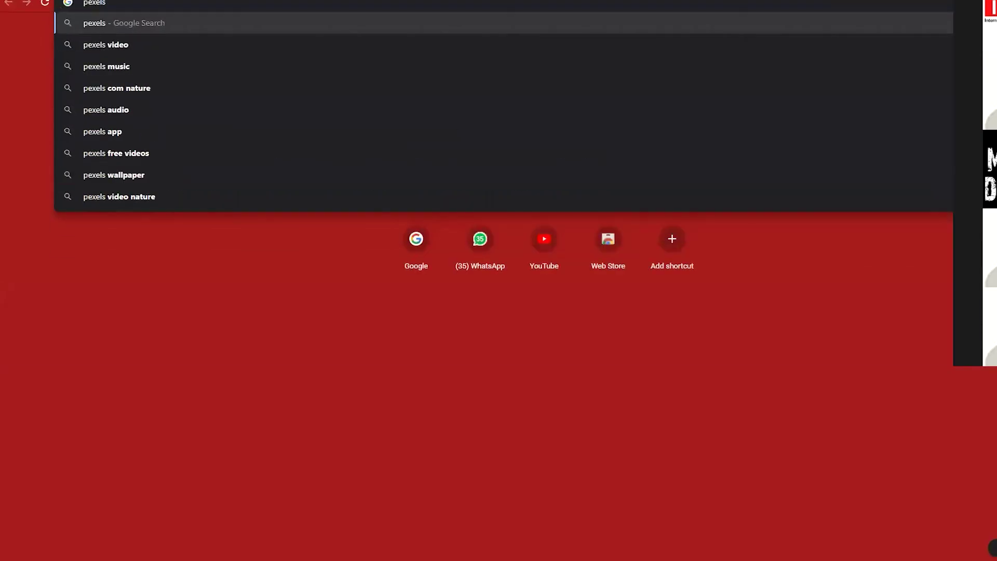
pyautogui.press('Return')
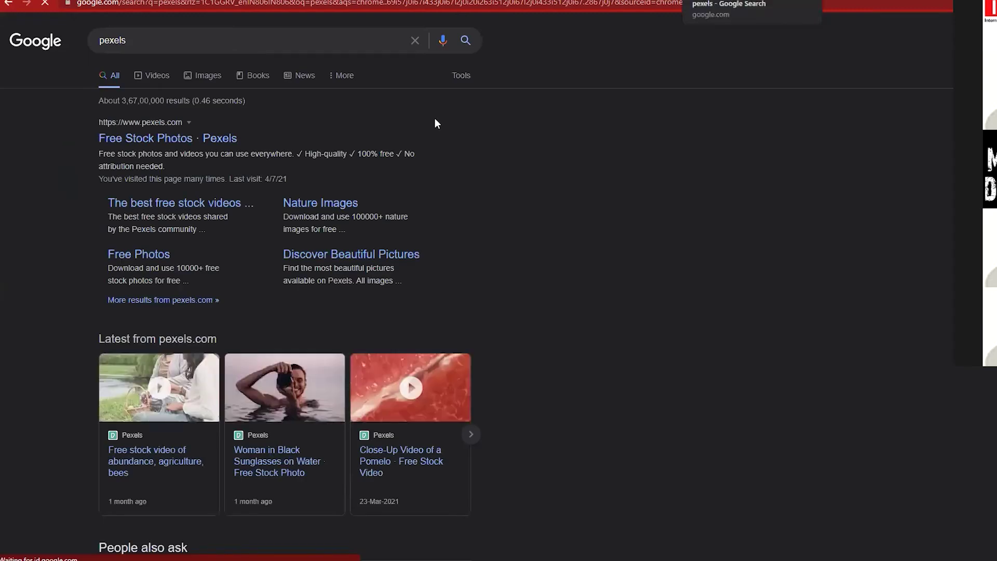
pyautogui.click(172, 138)
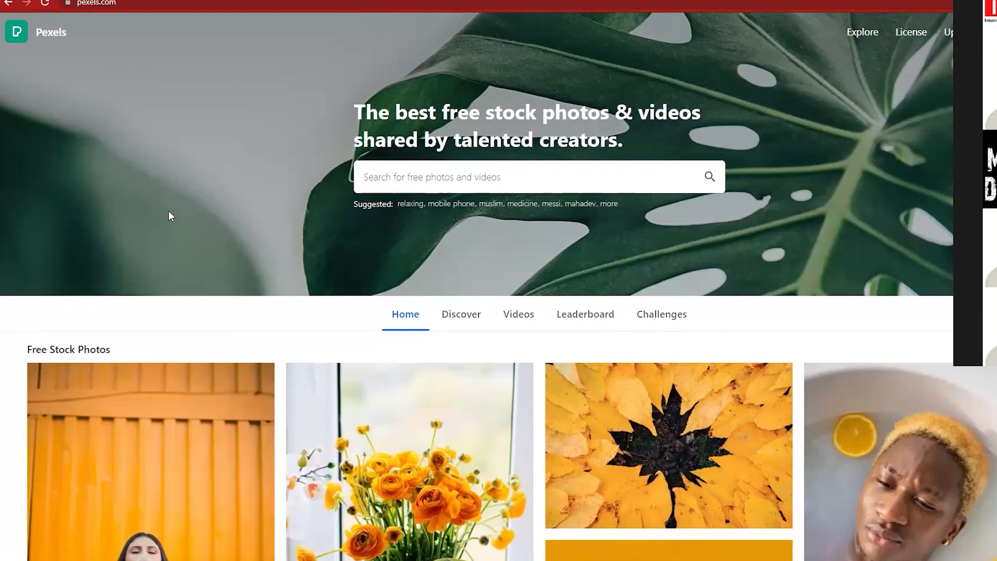
# - Browse the free stock photos on the Pexels home page
pyautogui.scroll(-6, 382, 200)
pyautogui.moveTo(384, 202)
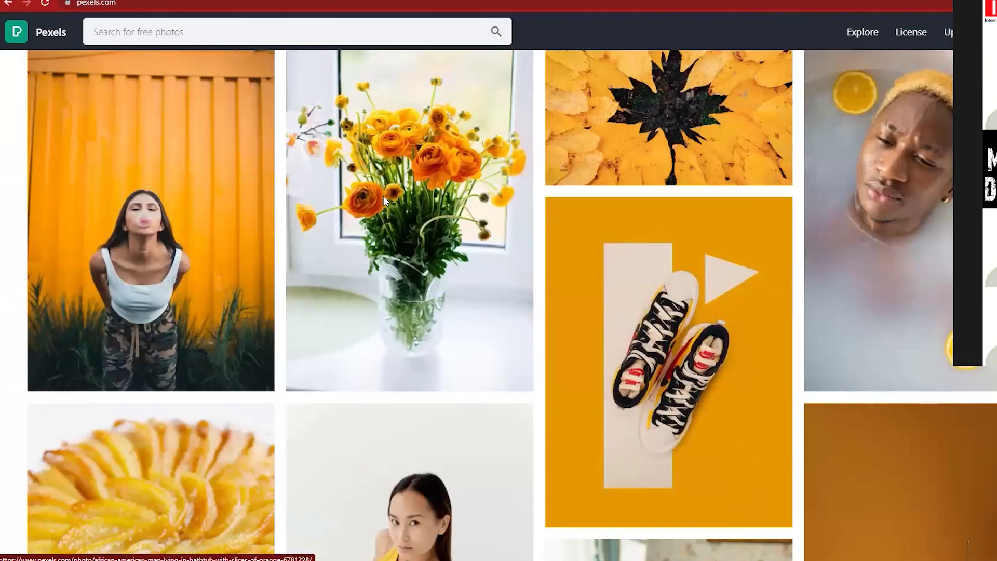
pyautogui.scroll(-2, 383, 196)
pyautogui.scroll(-18, 498, 306)
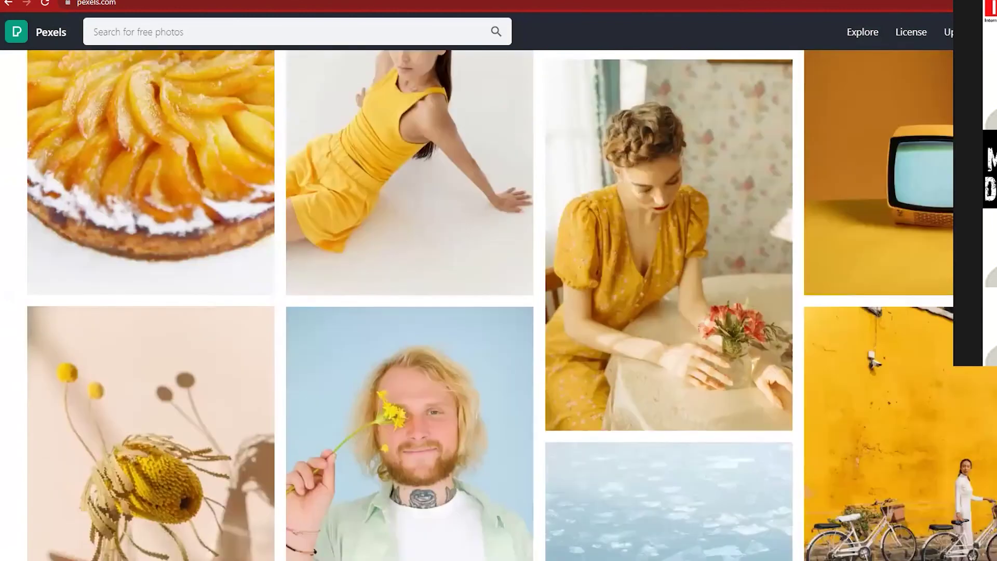
pyautogui.scroll(-4, 498, 305)
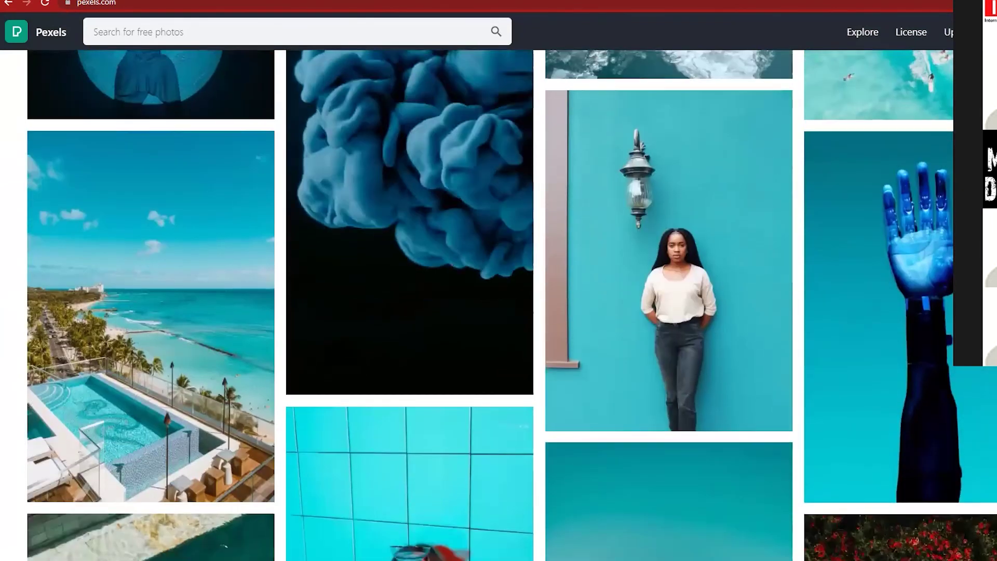
pyautogui.scroll(4, 498, 306)
pyautogui.scroll(-15, 499, 306)
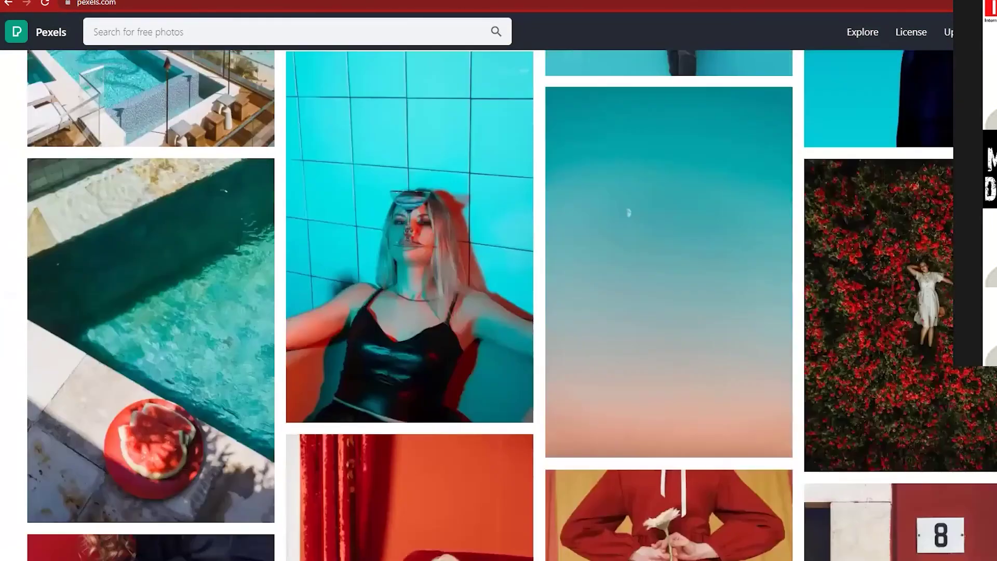
pyautogui.scroll(17, 385, 203)
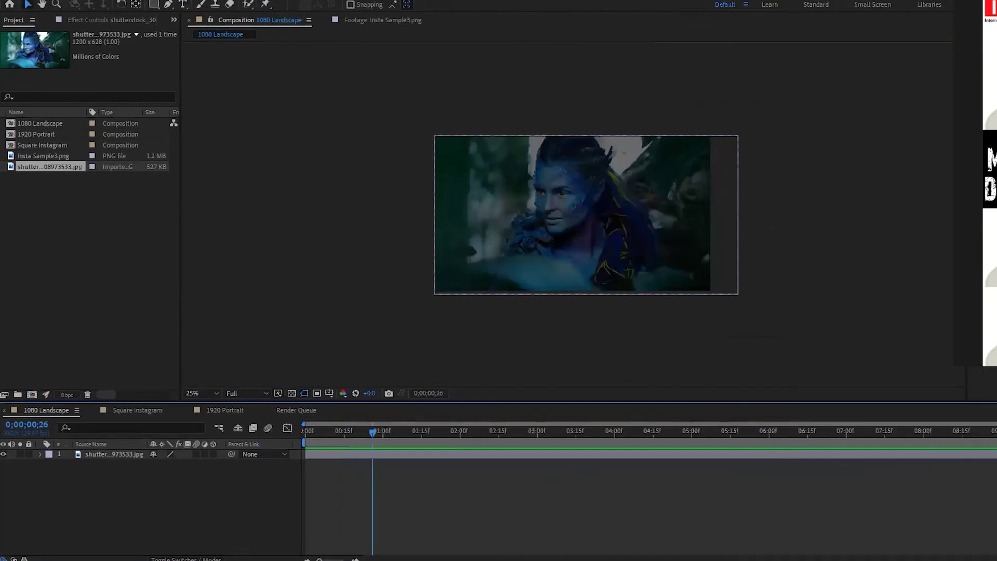
# - Return to After Effects, scrub the 1080 Landscape animation from the start to 0;00;02;27, and deselect the image in the project
pyautogui.click(378, 122)
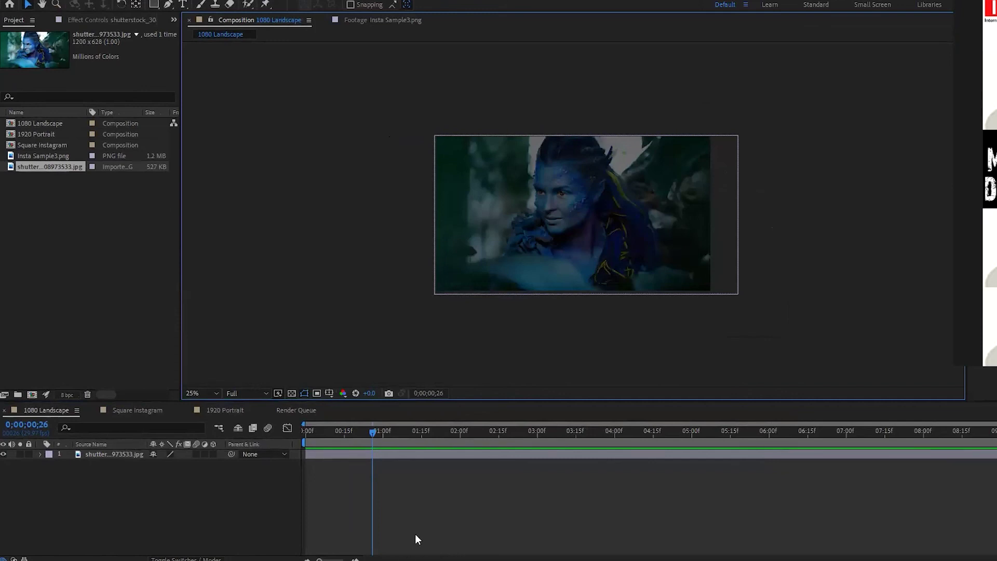
pyautogui.click(111, 516)
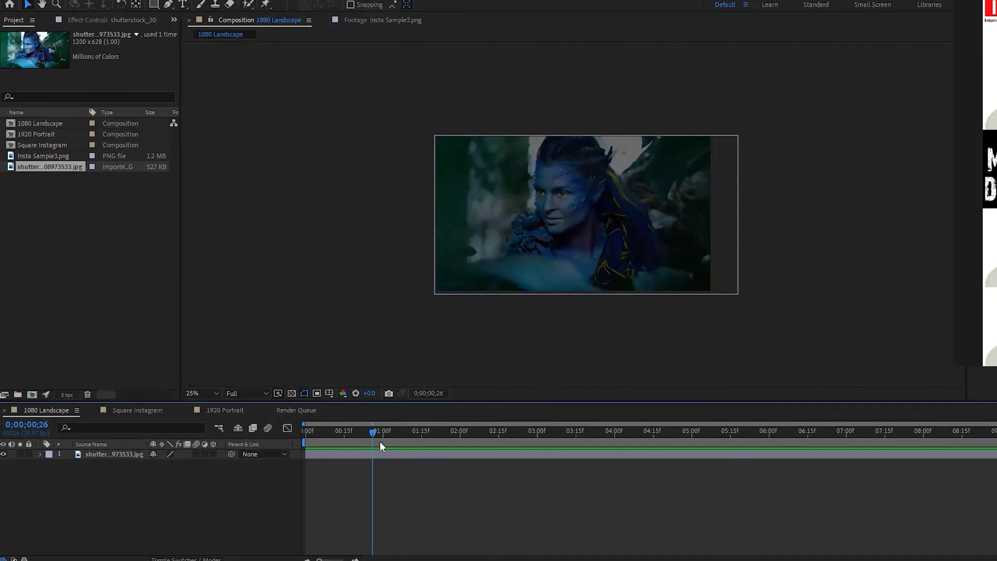
pyautogui.moveTo(358, 439); pyautogui.dragTo(460, 452)
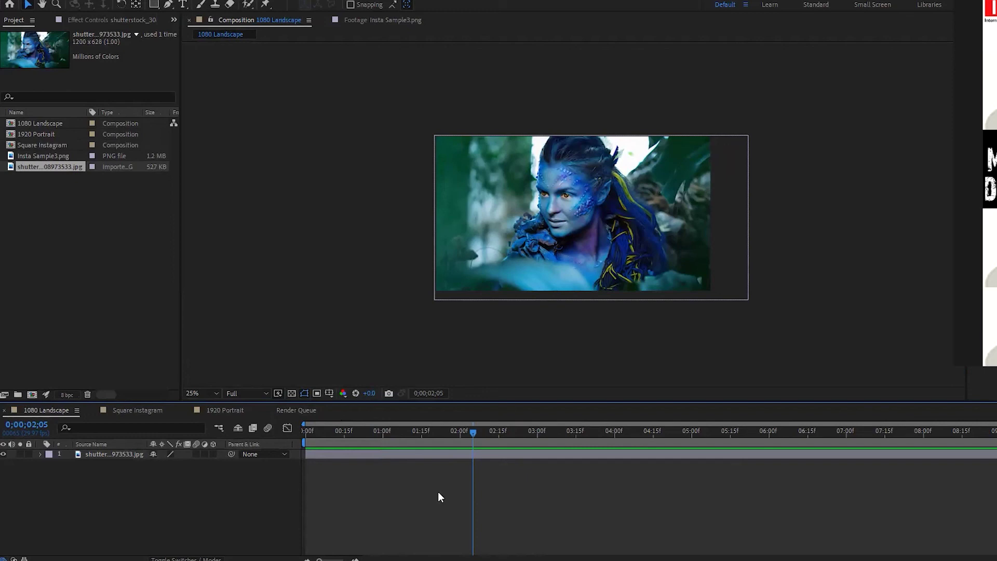
pyautogui.click(305, 435)
pyautogui.moveTo(389, 435); pyautogui.dragTo(279, 462)
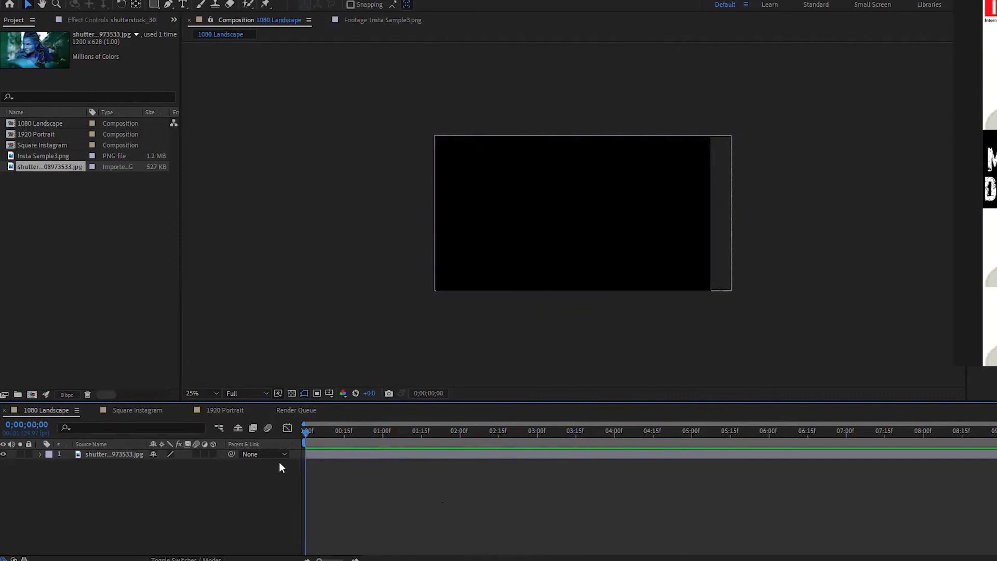
pyautogui.moveTo(323, 431); pyautogui.dragTo(530, 434)
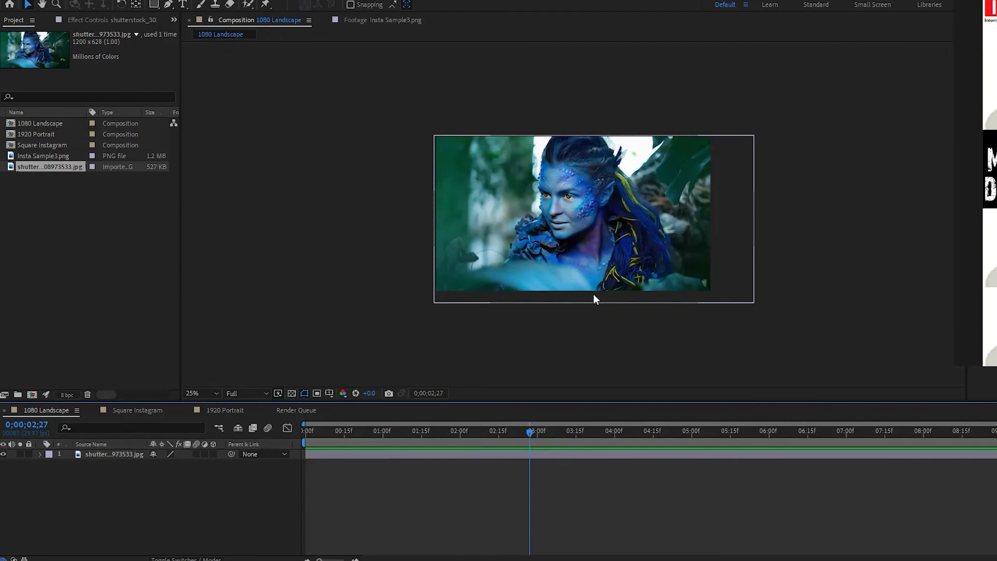
pyautogui.click(99, 366)
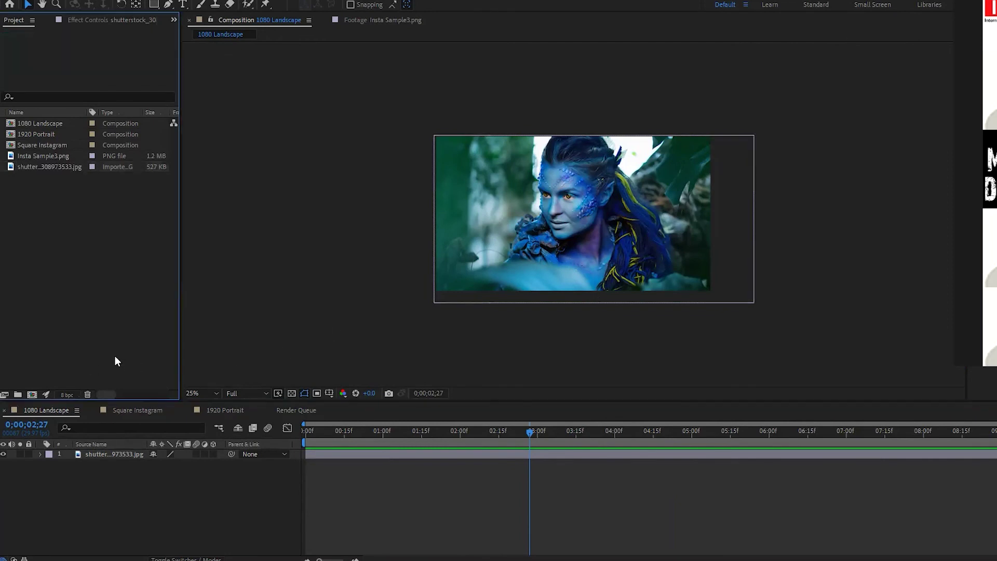